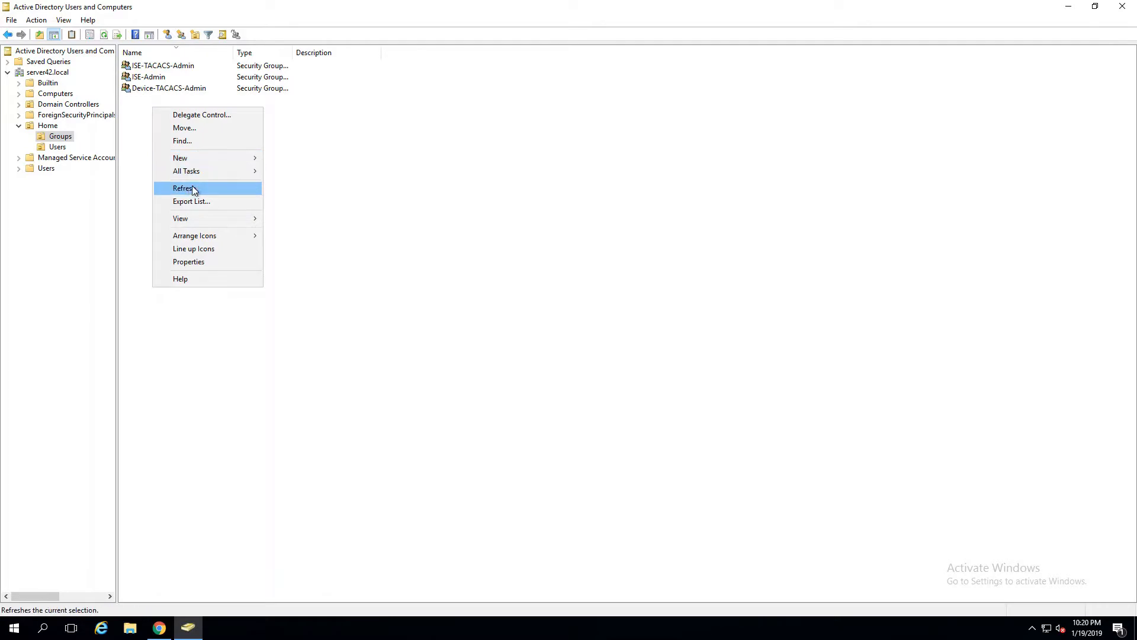
# Step: Create the global security group Device-TACACS-RO in Home/Groups next to Device-TACACS-Admin
pyautogui.moveTo(231, 159)
pyautogui.click(313, 186)
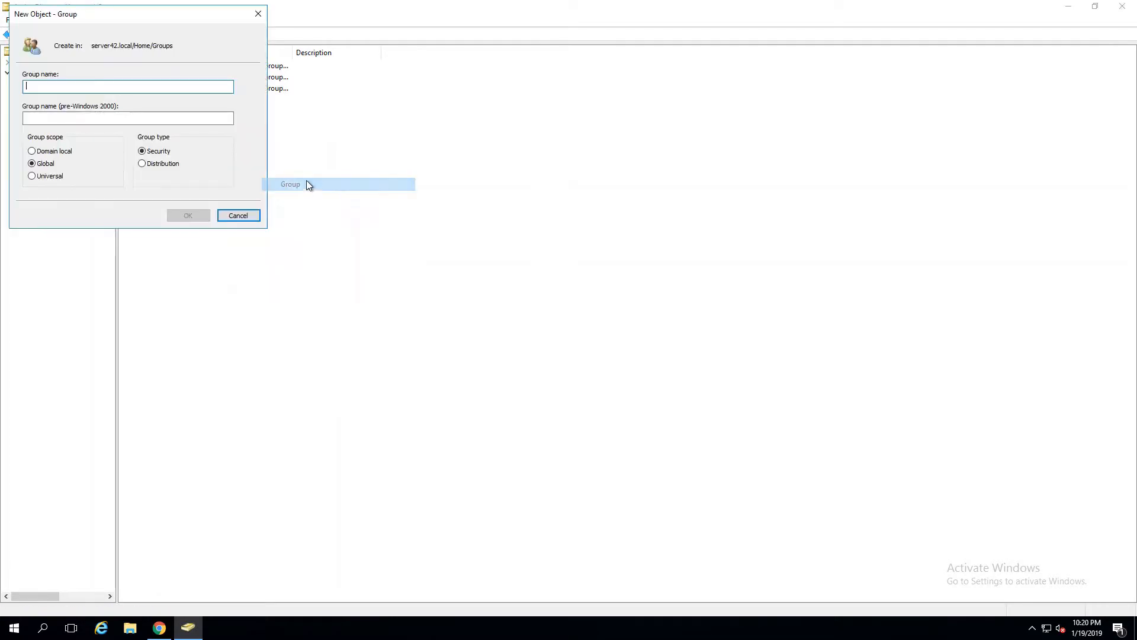
pyautogui.write('De')
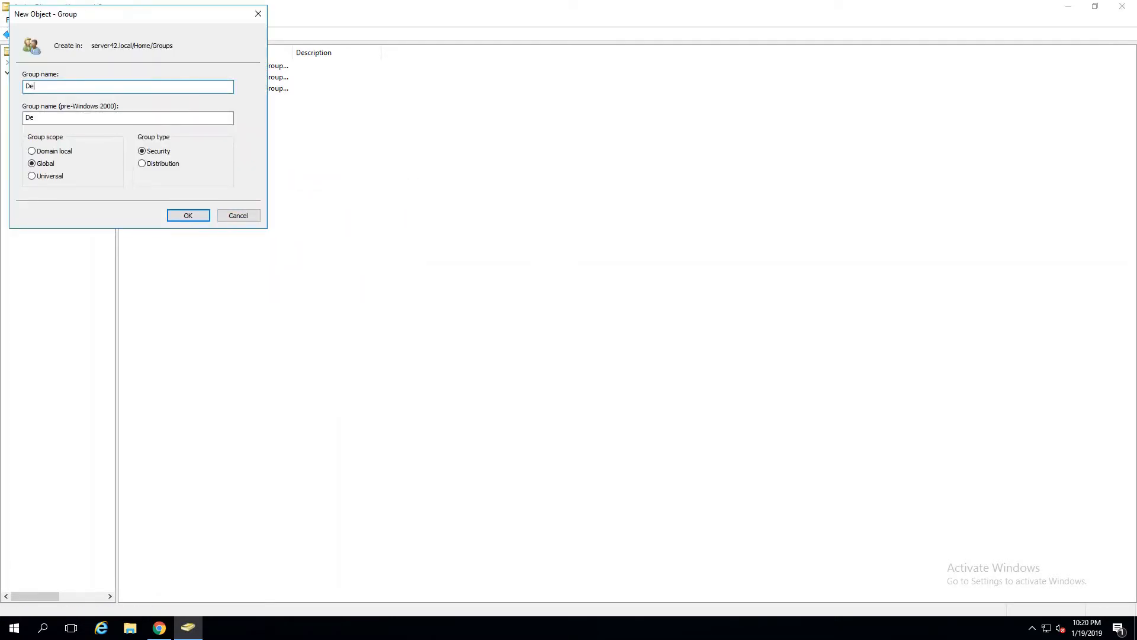
pyautogui.write('vice-TACACS-RO')
pyautogui.click(201, 216)
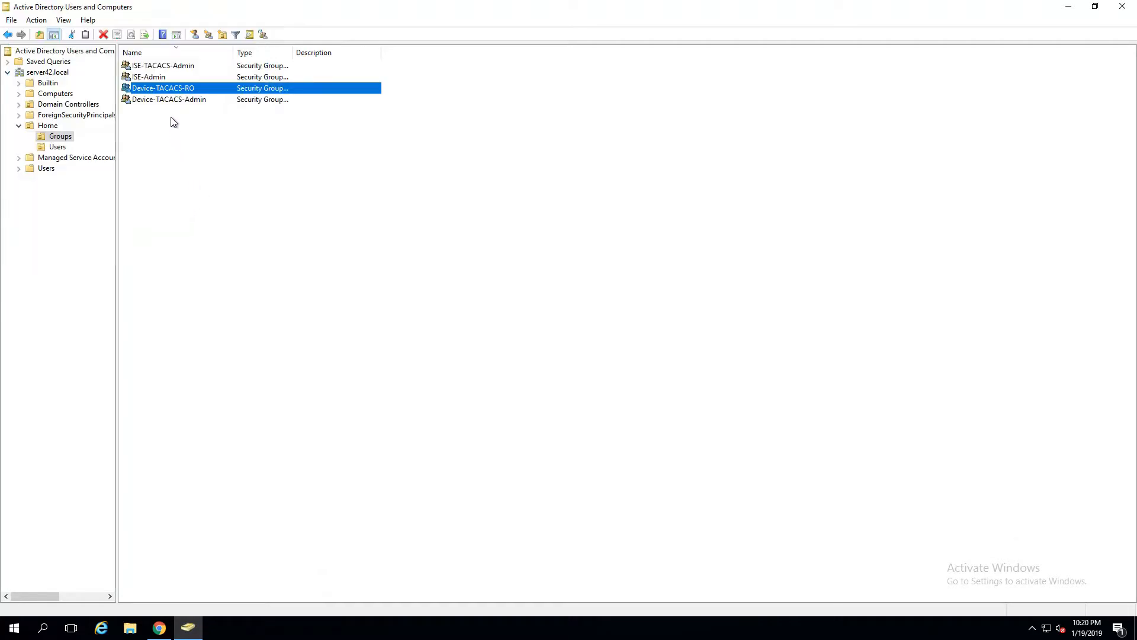
# Step: Add the demo user account as a member of Device-TACACS-RO and apply the change
pyautogui.doubleClick(179, 92)
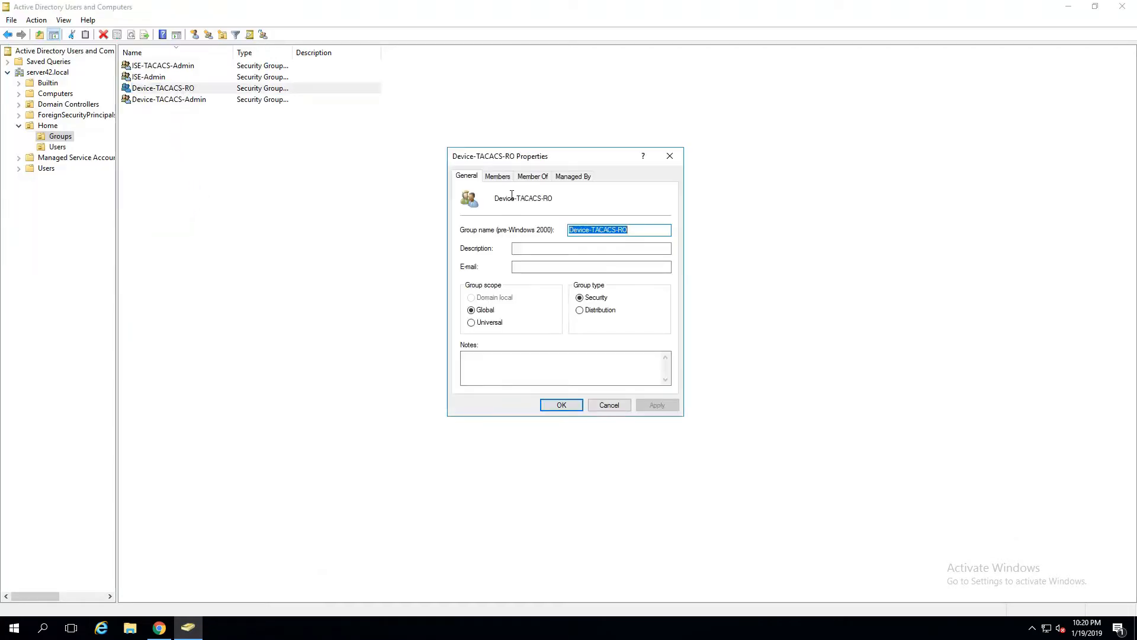
pyautogui.click(498, 176)
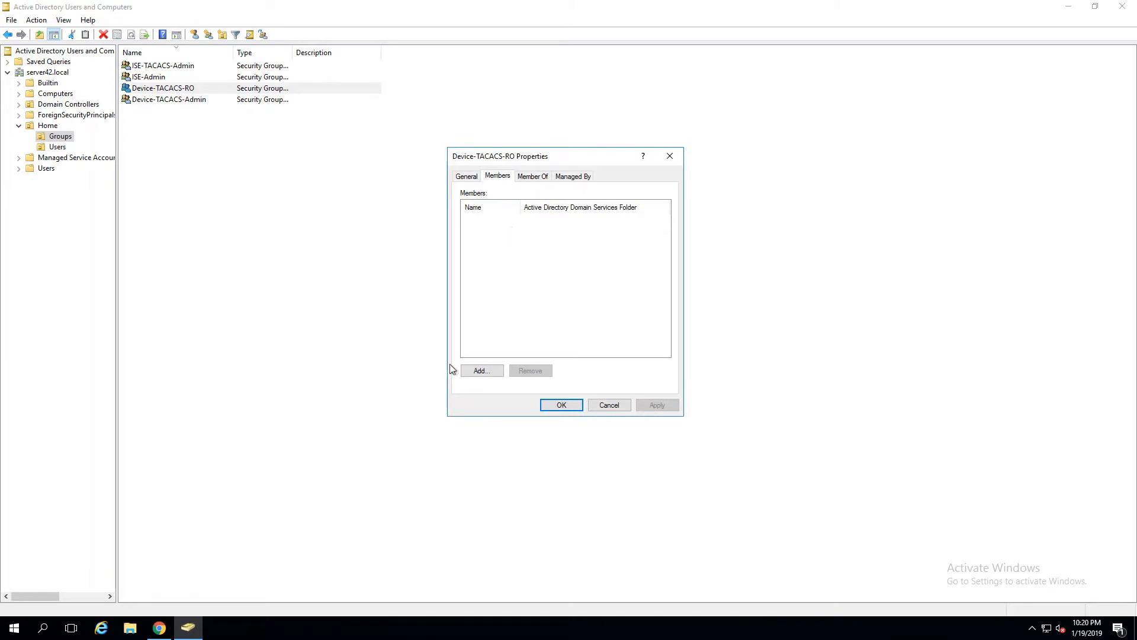
pyautogui.click(481, 370)
pyautogui.write('k')
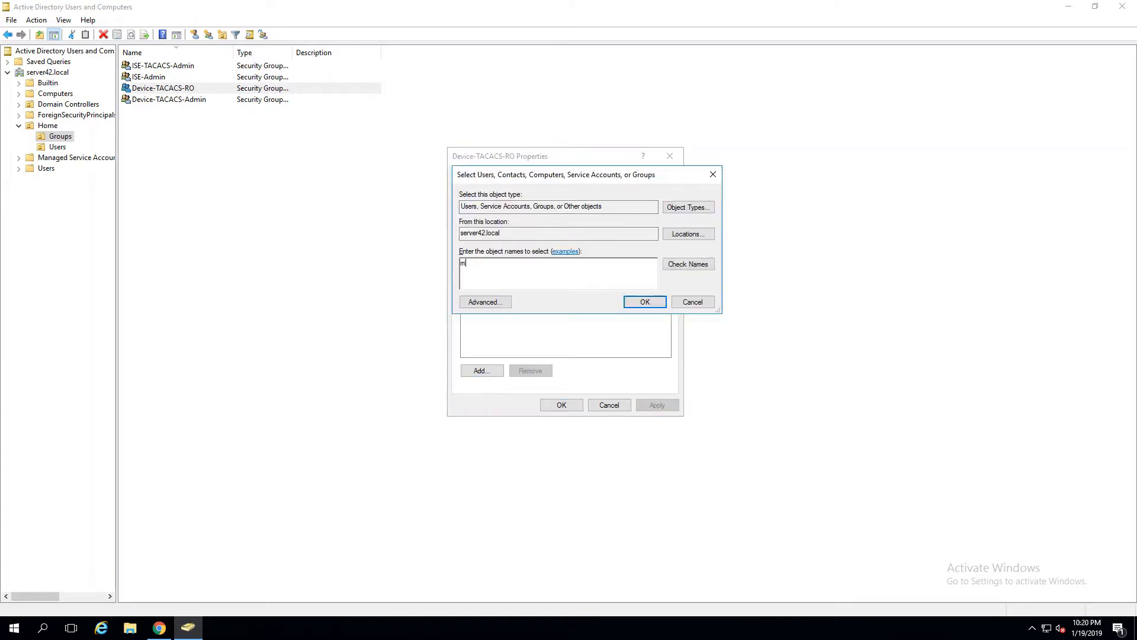
pyautogui.press('BackSpace')
pyautogui.write('kminion')
pyautogui.click(687, 264)
pyautogui.click(645, 302)
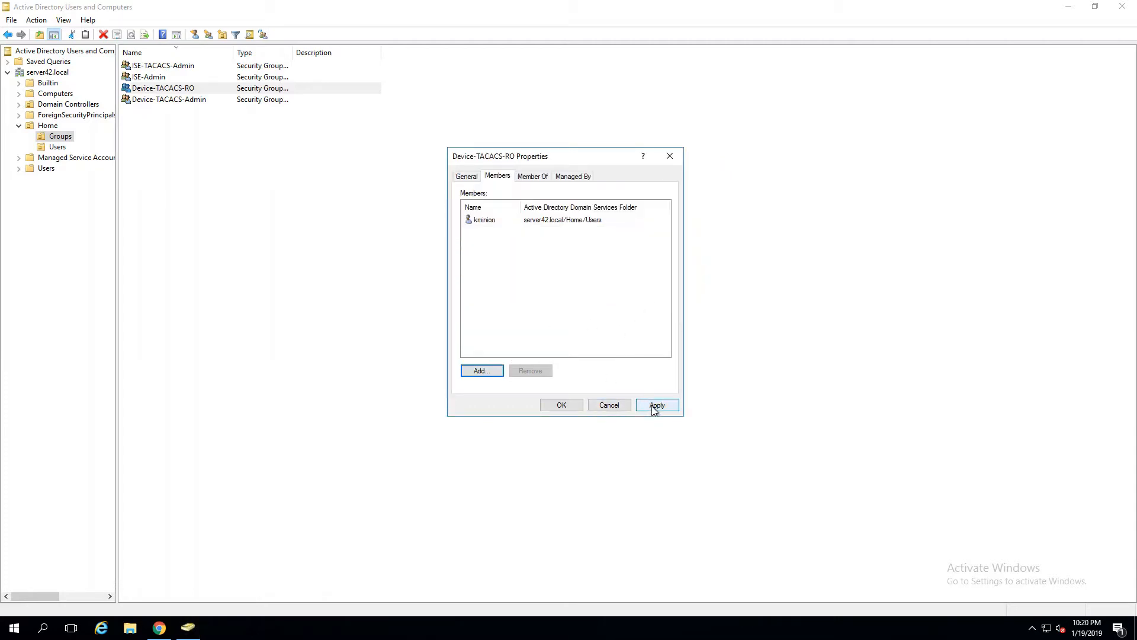
pyautogui.click(655, 406)
pyautogui.click(562, 406)
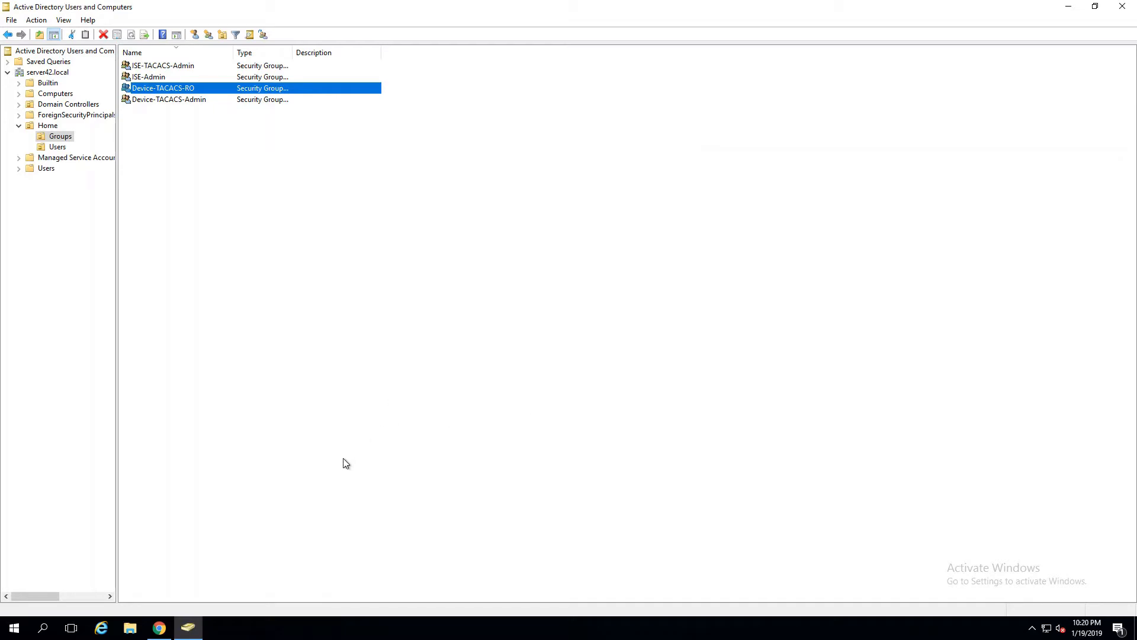
# Step: Log in to the ISE web console with the domain administrator's username and password
pyautogui.click(166, 632)
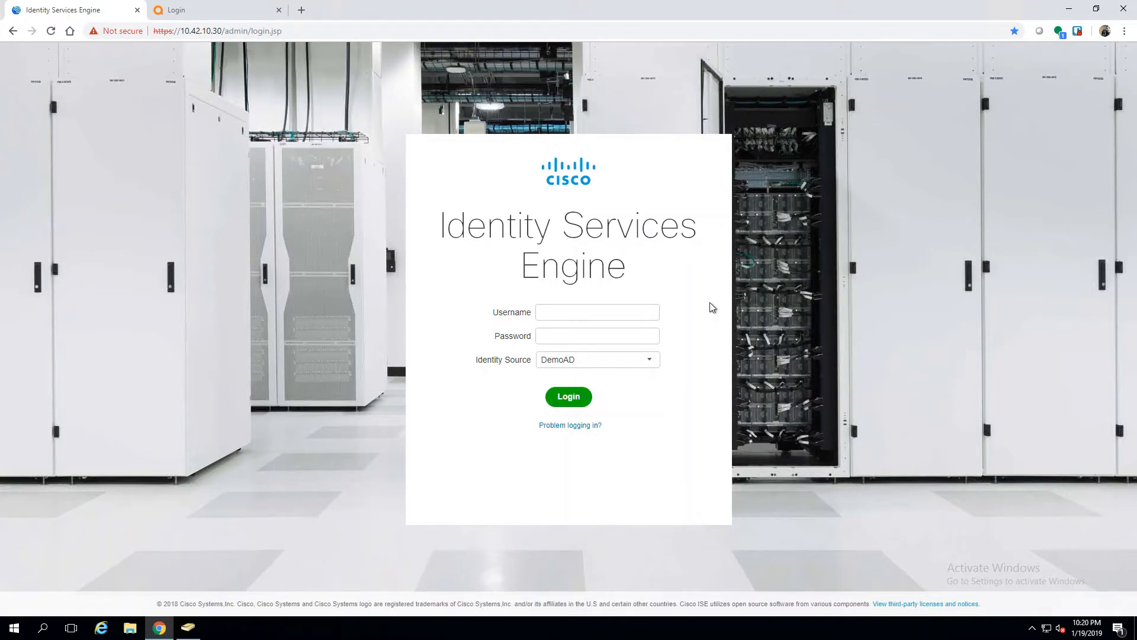
pyautogui.press('Tab')
pyautogui.press('Return')
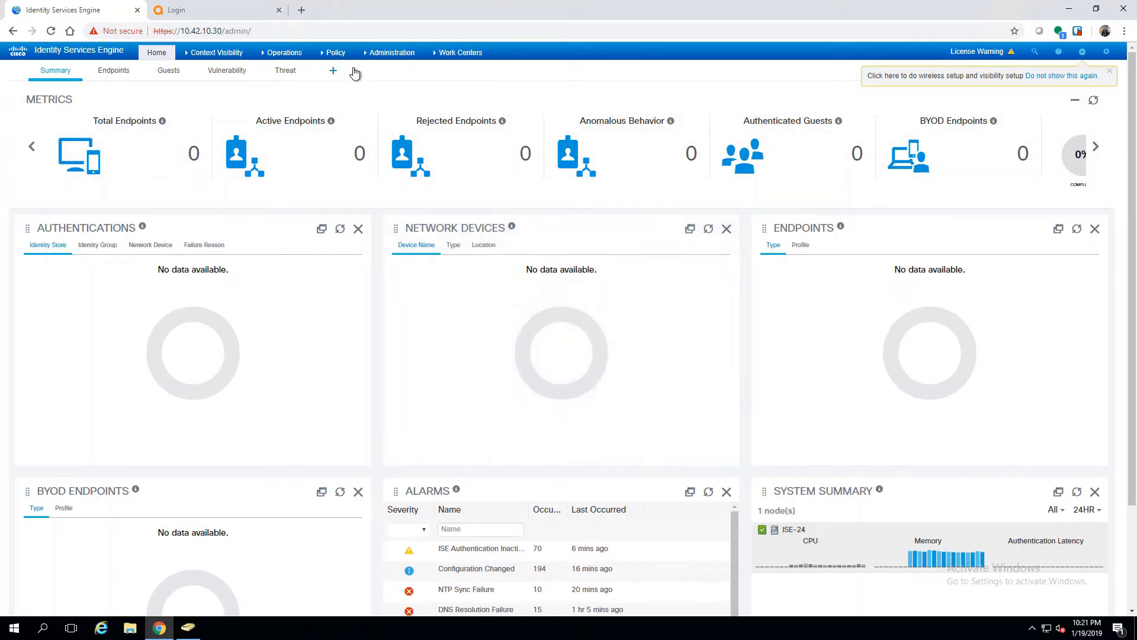
# Step: Go to the DemoAD join point's Groups list under External Identity Sources
pyautogui.click(388, 53)
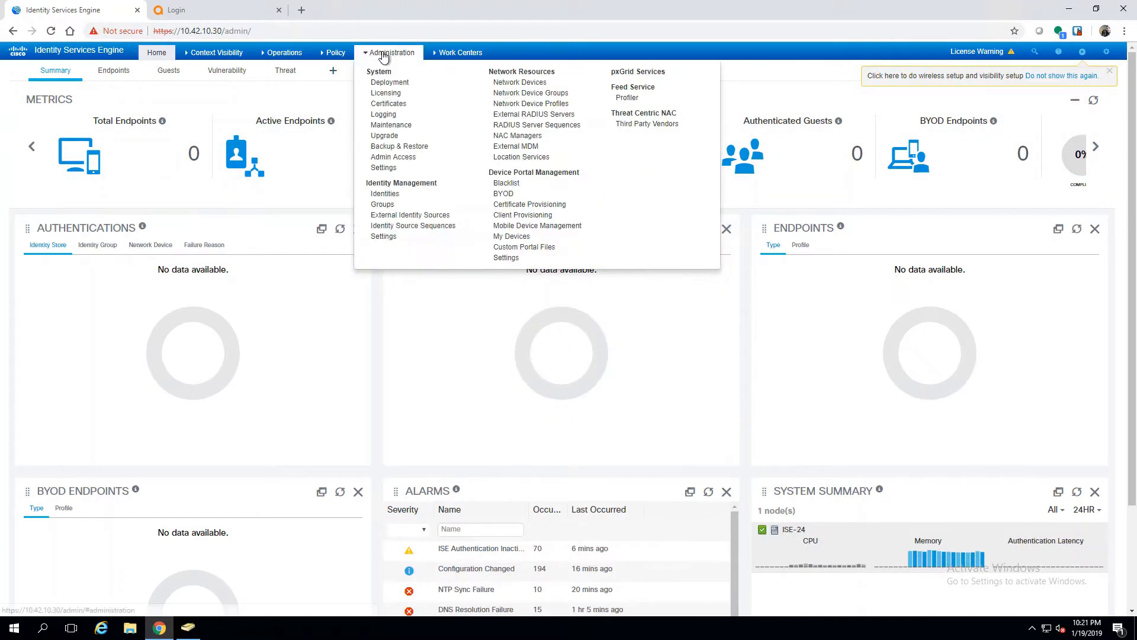
pyautogui.click(394, 216)
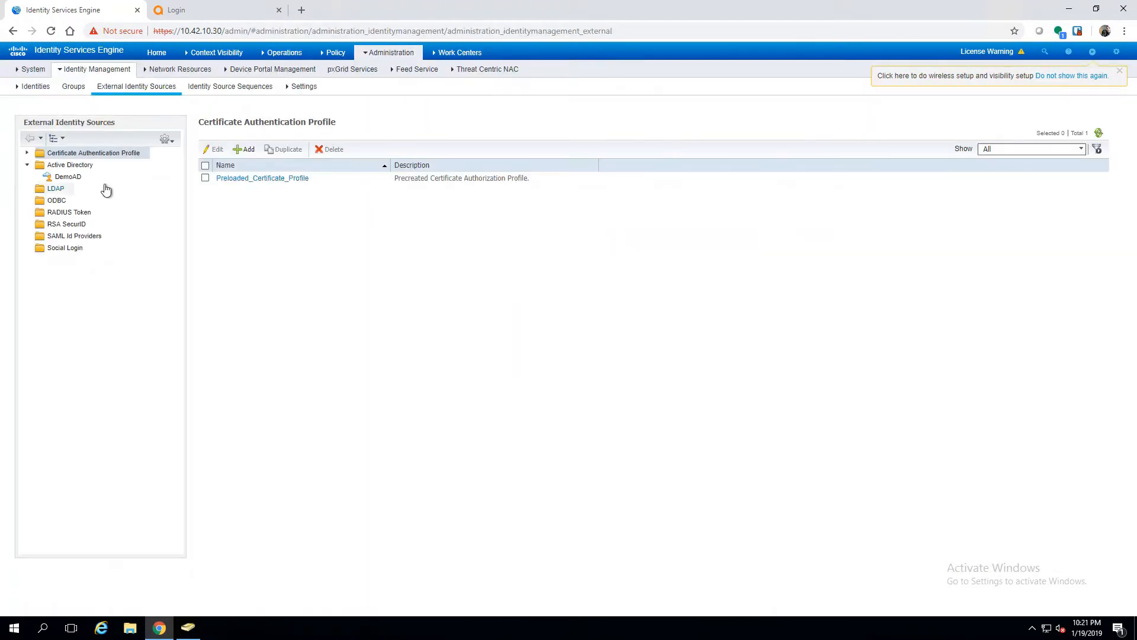
pyautogui.click(60, 177)
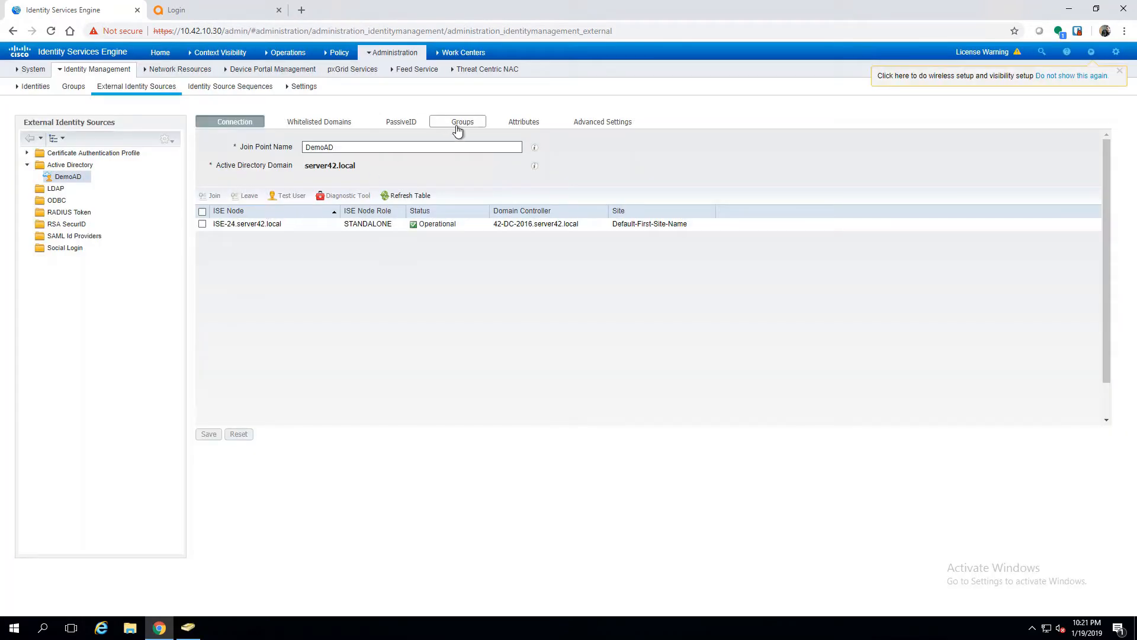
pyautogui.click(458, 122)
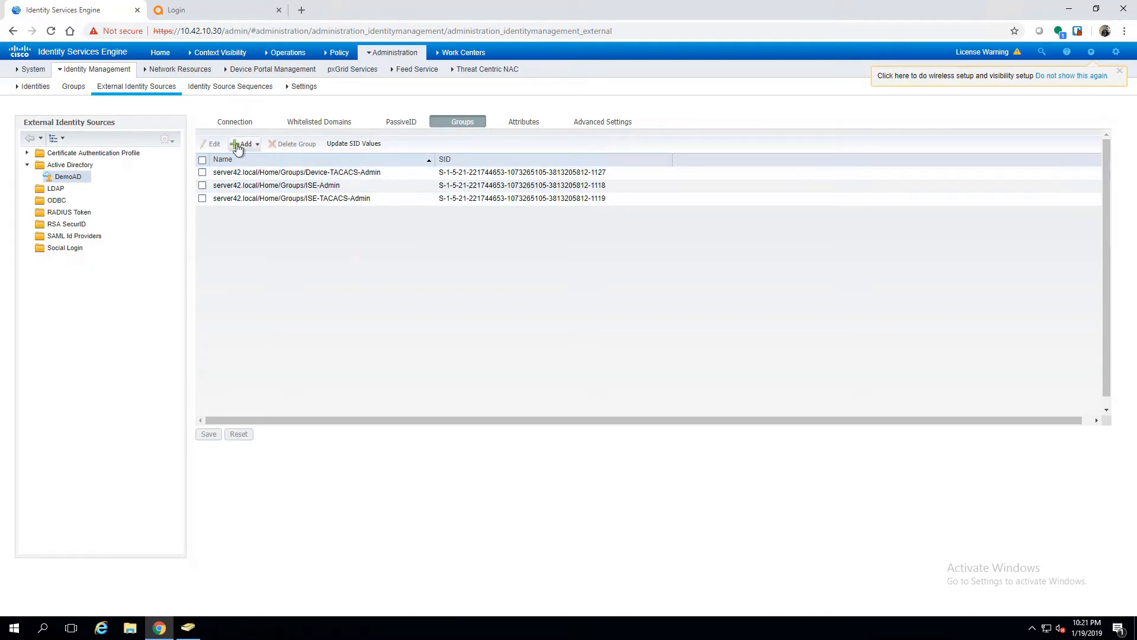
# Step: Retrieve TACACS* groups from the directory, add Device-TACACS-RO to DemoAD, and save
pyautogui.click(255, 146)
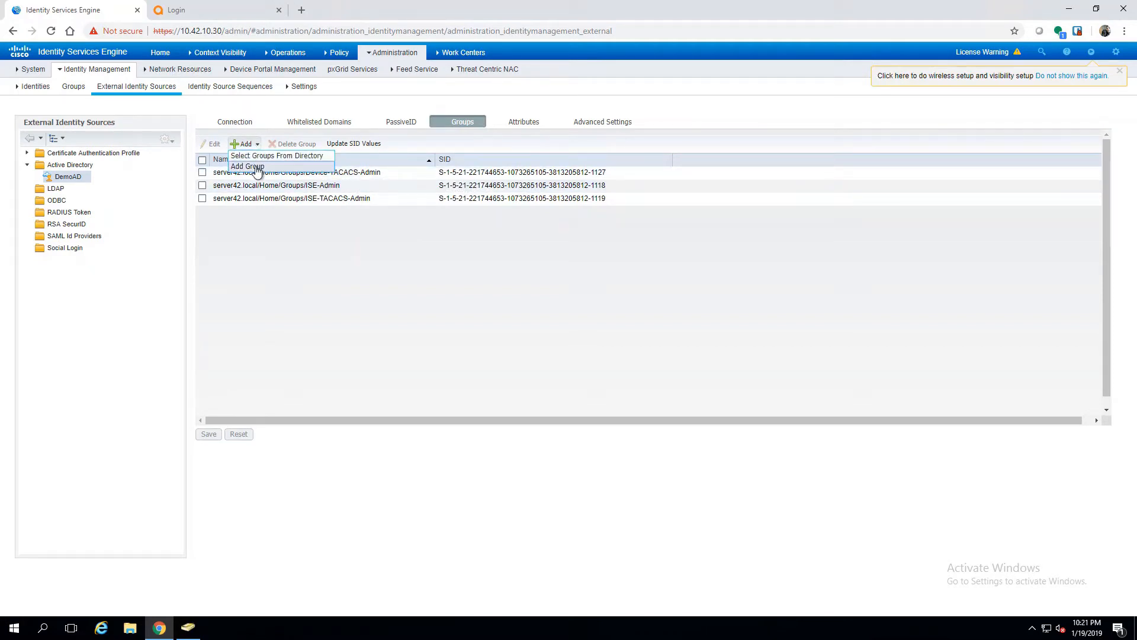
pyautogui.click(255, 166)
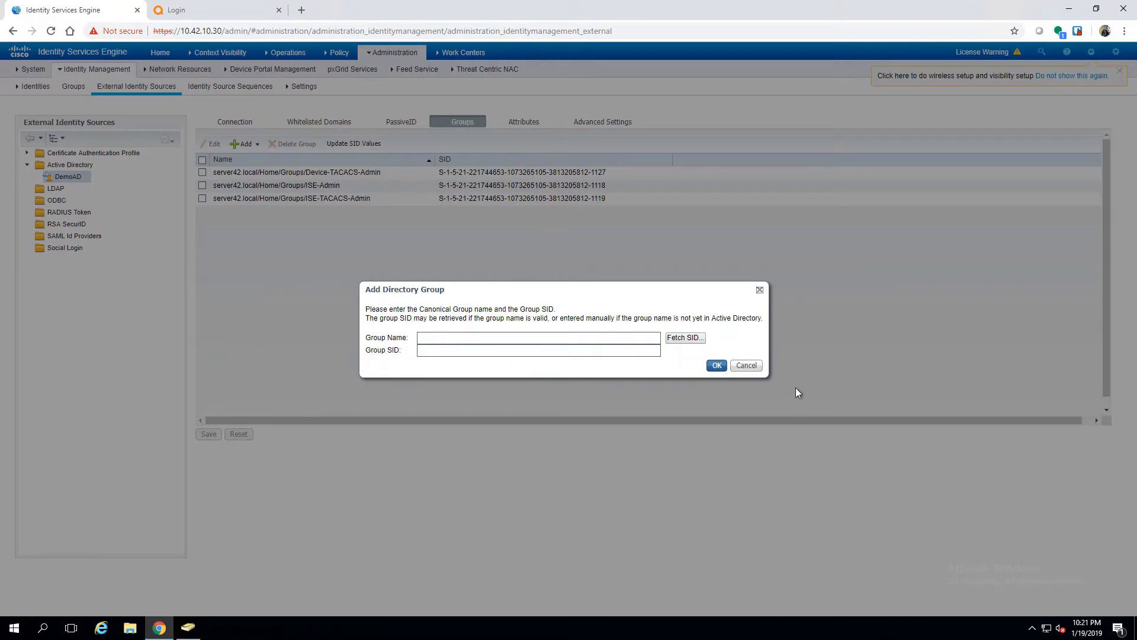
pyautogui.click(746, 365)
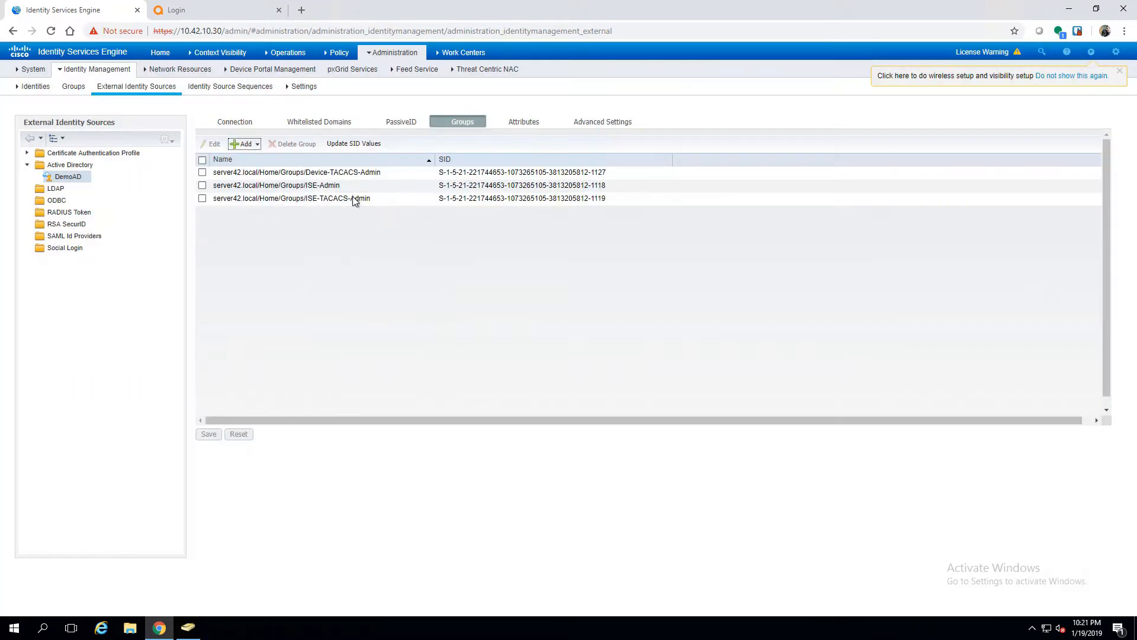
pyautogui.click(259, 145)
pyautogui.click(266, 156)
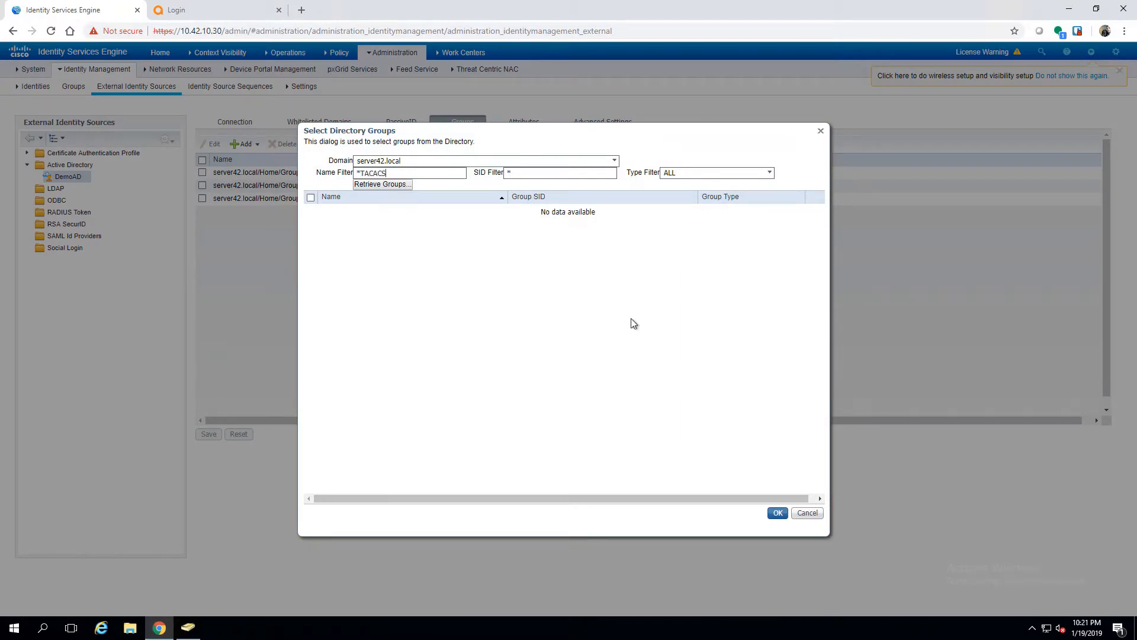
pyautogui.write('TACACS*')
pyautogui.click(401, 186)
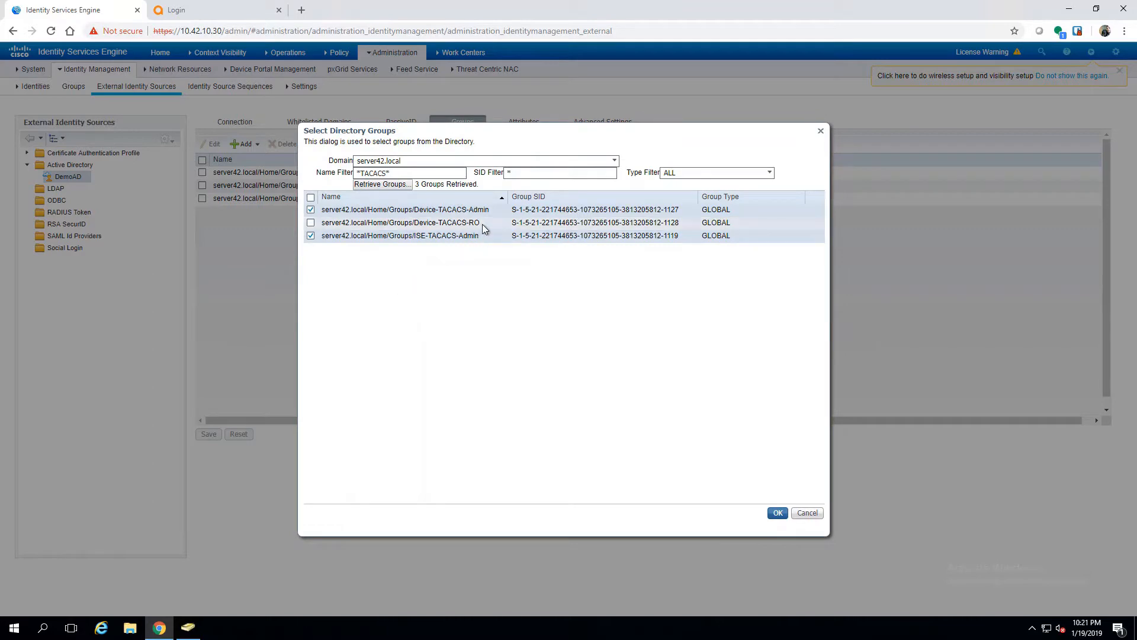
pyautogui.click(311, 222)
pyautogui.click(776, 513)
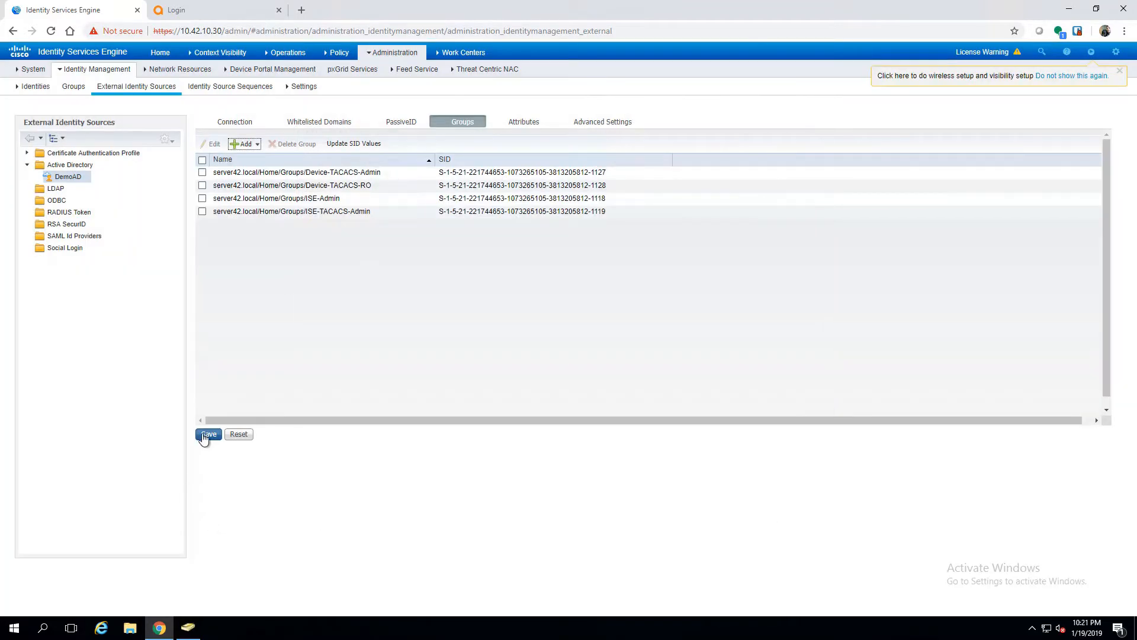
pyautogui.click(207, 433)
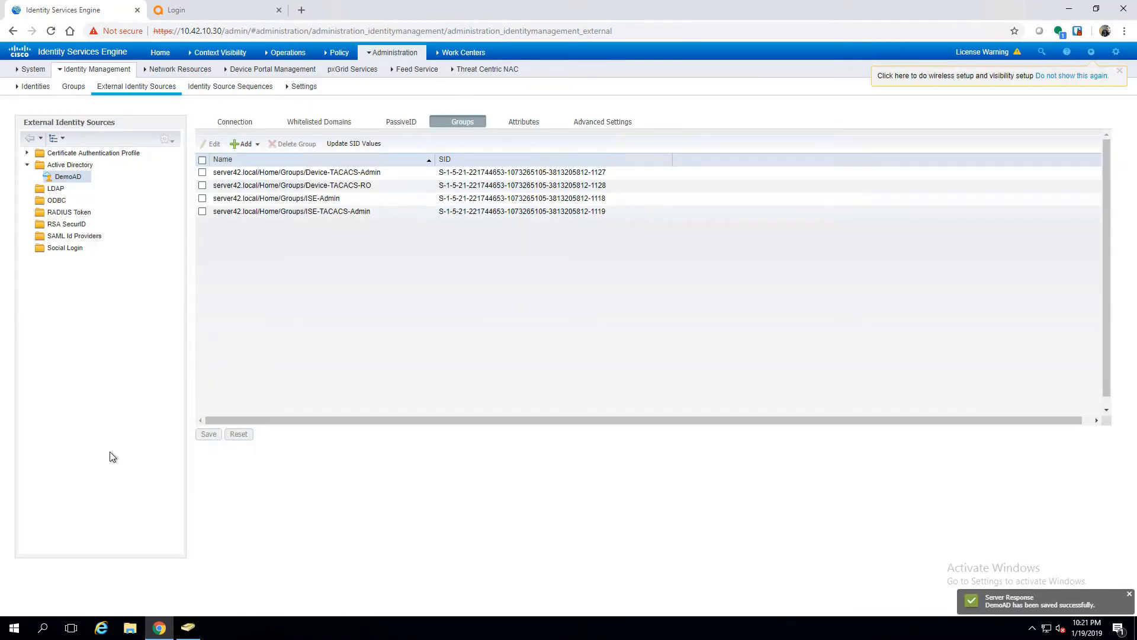
# Step: Create the Aruba network device group with parent Vendor, then show the Network Device Profiles list
pyautogui.click(172, 70)
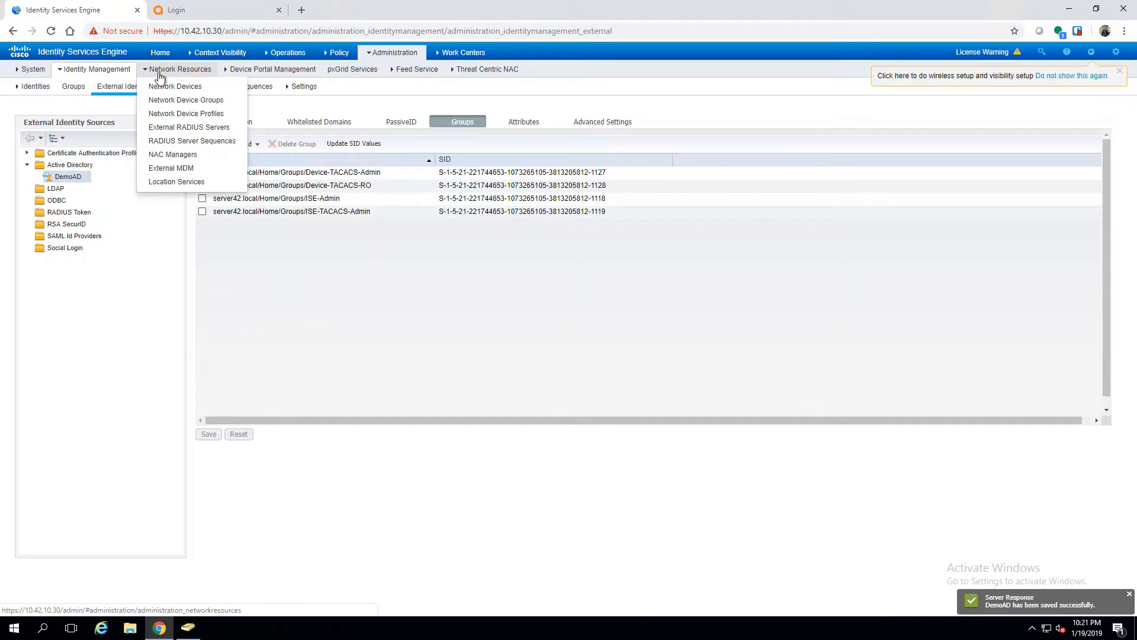
pyautogui.click(188, 102)
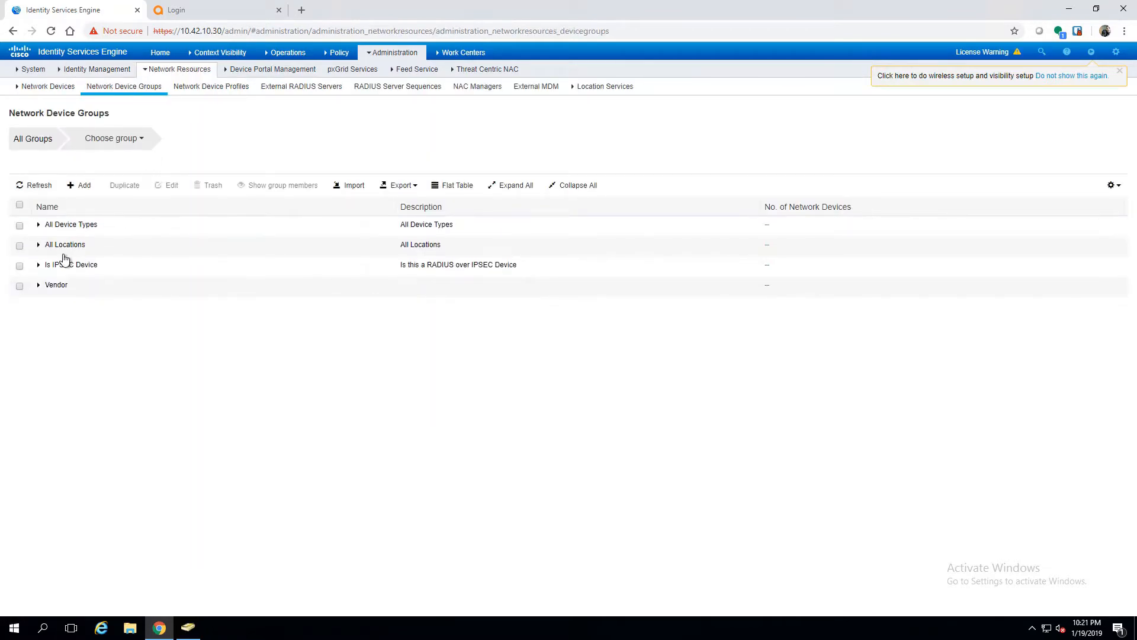
pyautogui.click(84, 186)
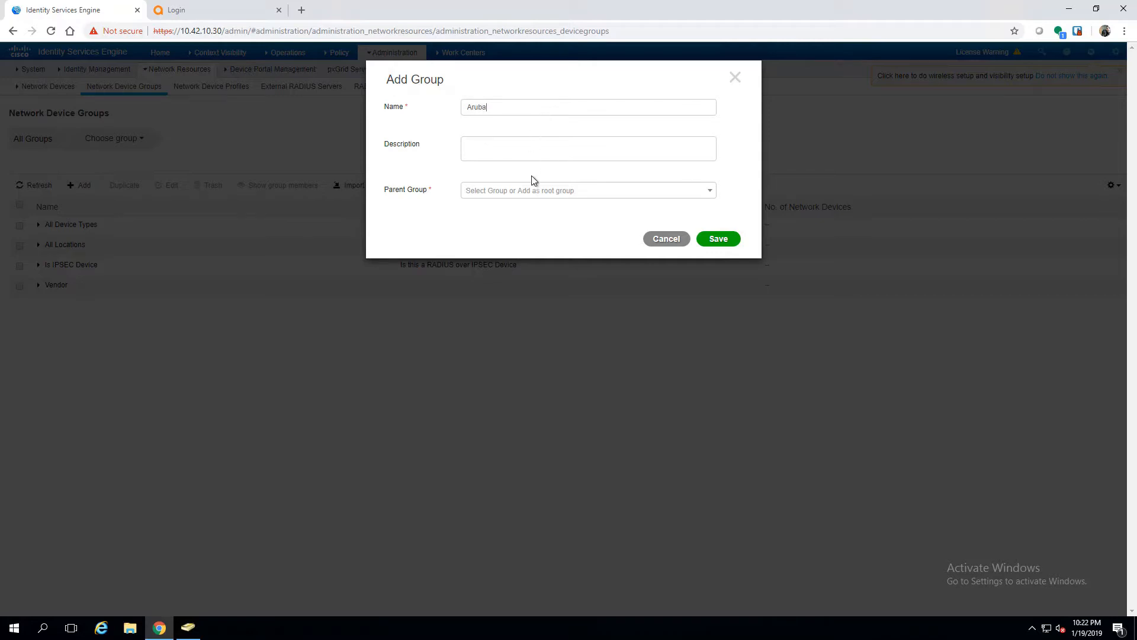
pyautogui.click(531, 191)
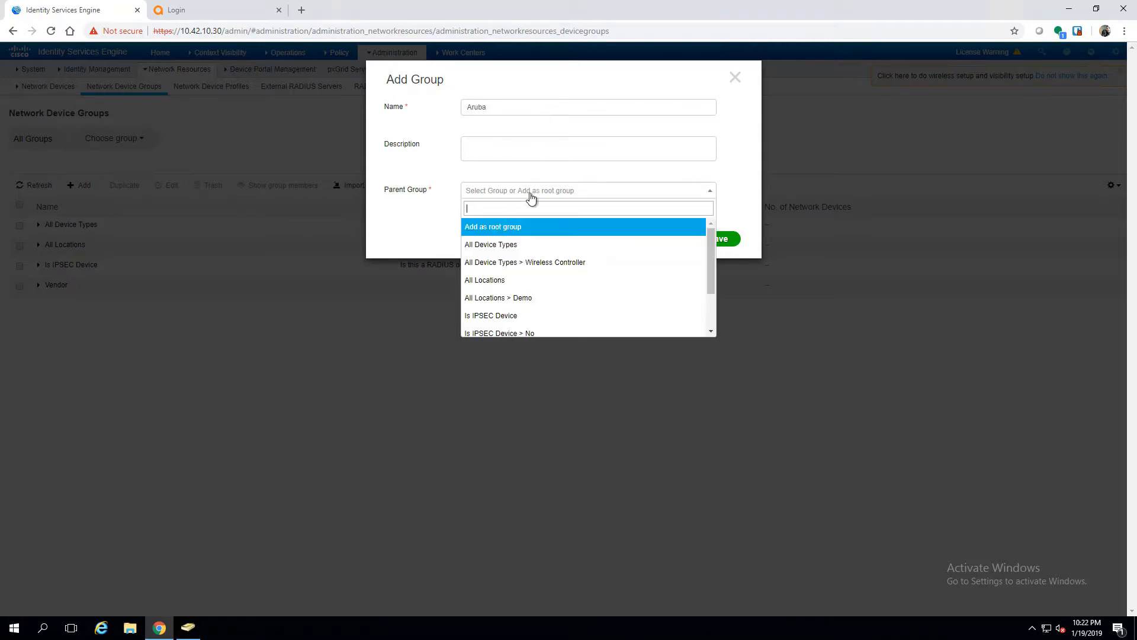
pyautogui.scroll(-2, 518, 302)
pyautogui.click(505, 314)
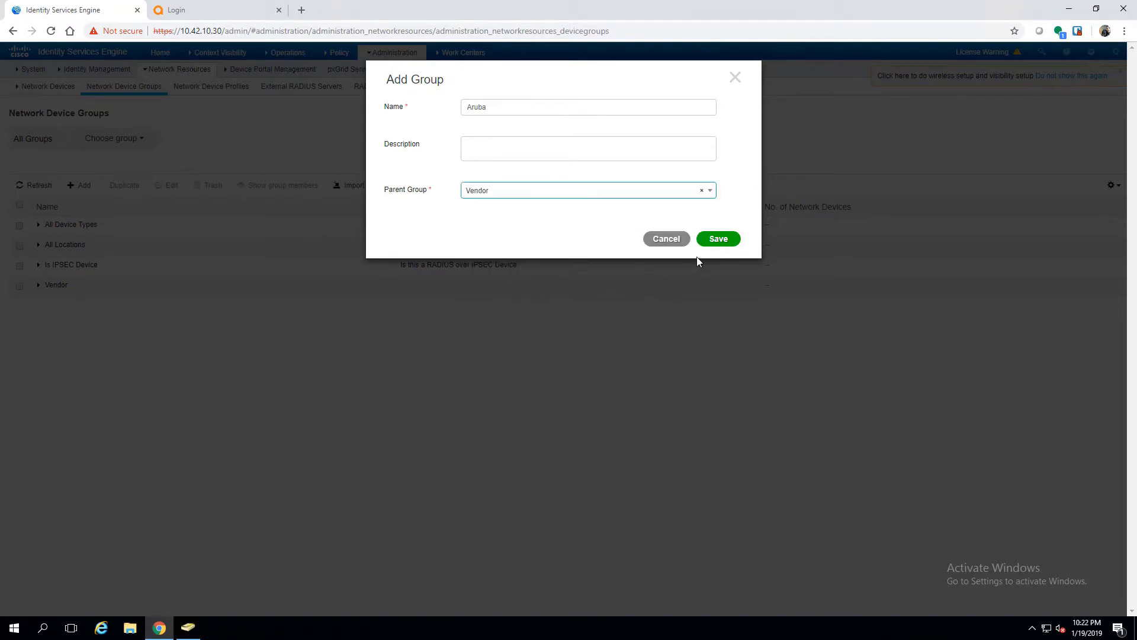
pyautogui.click(710, 240)
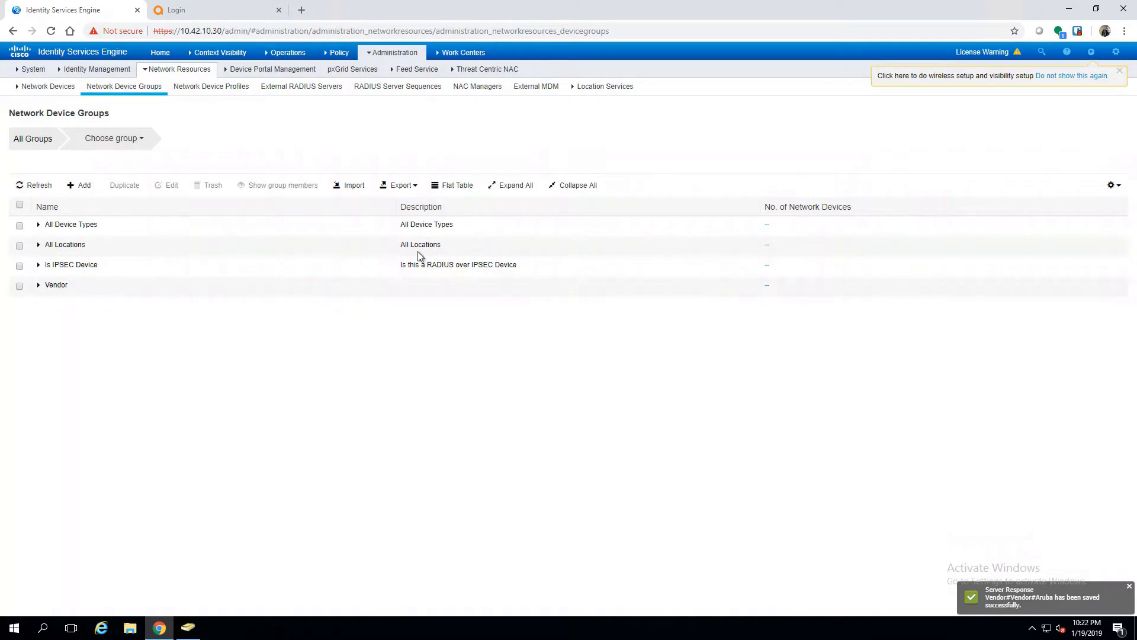
pyautogui.click(224, 95)
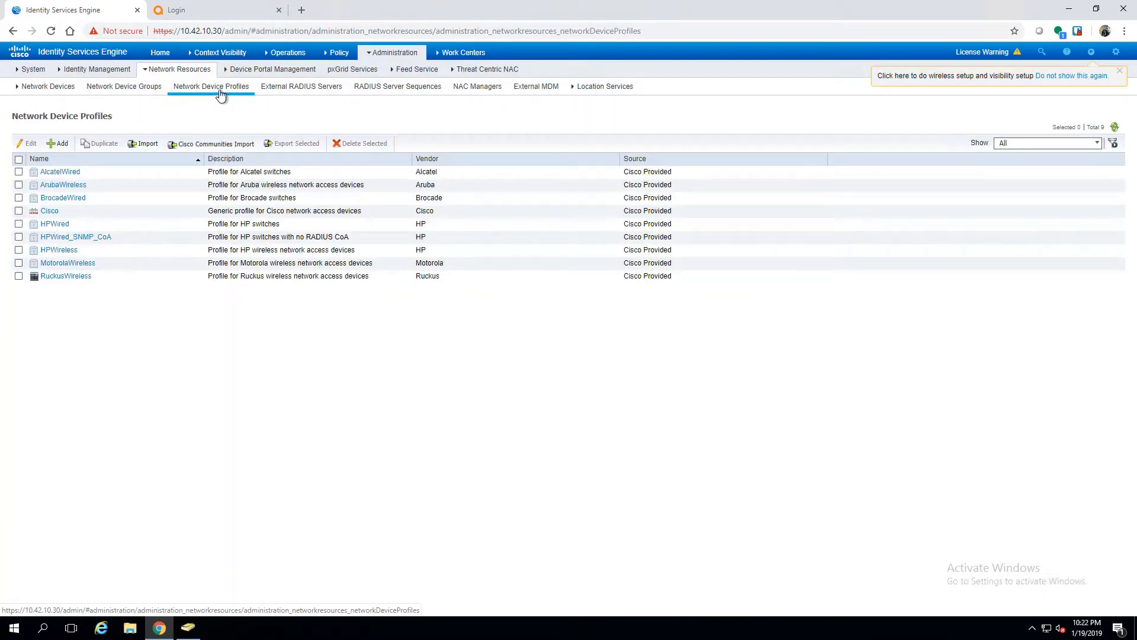
# Step: Start a new network device named Aruba_OS8_MM with IP address 10.42.10.15
pyautogui.click(67, 90)
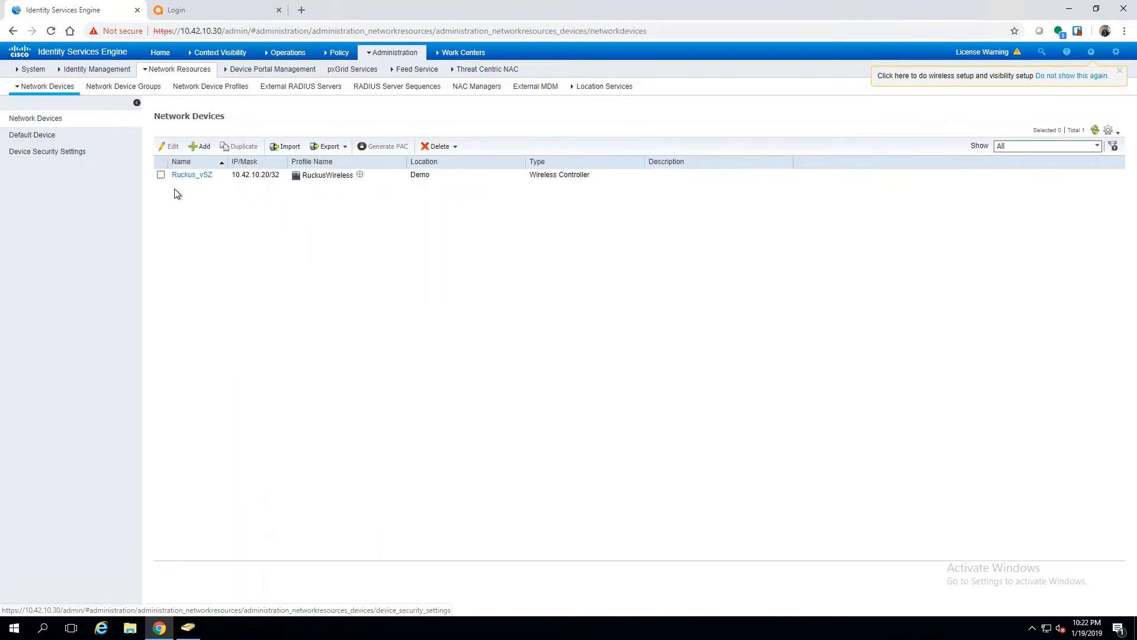
pyautogui.click(204, 147)
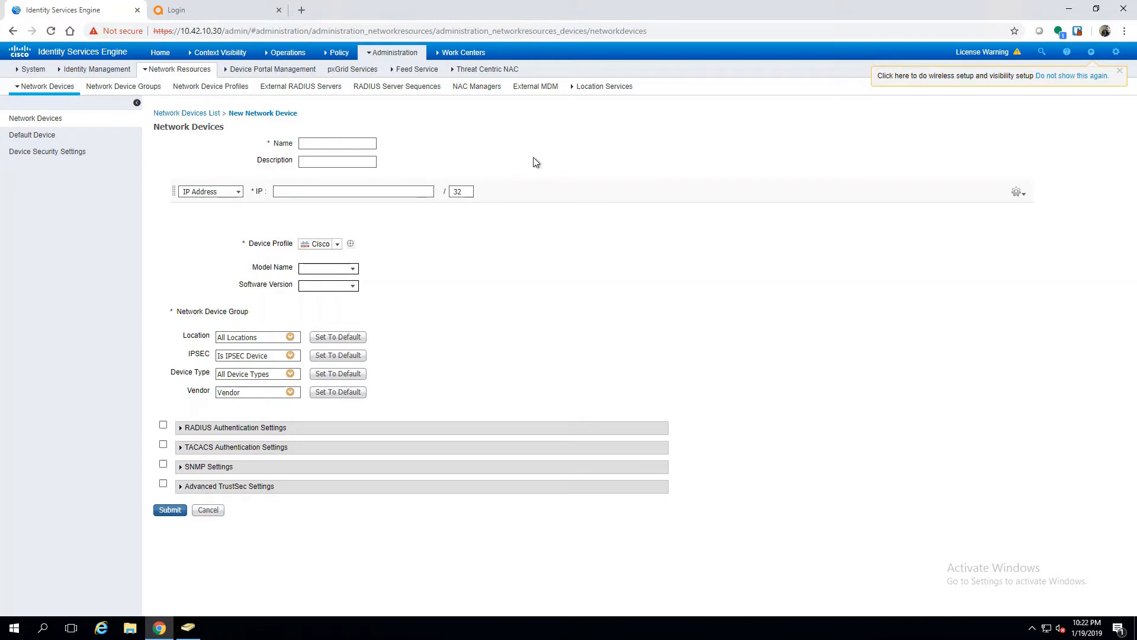
pyautogui.write('A')
pyautogui.write('ruba_OS8_MM')
pyautogui.click(318, 192)
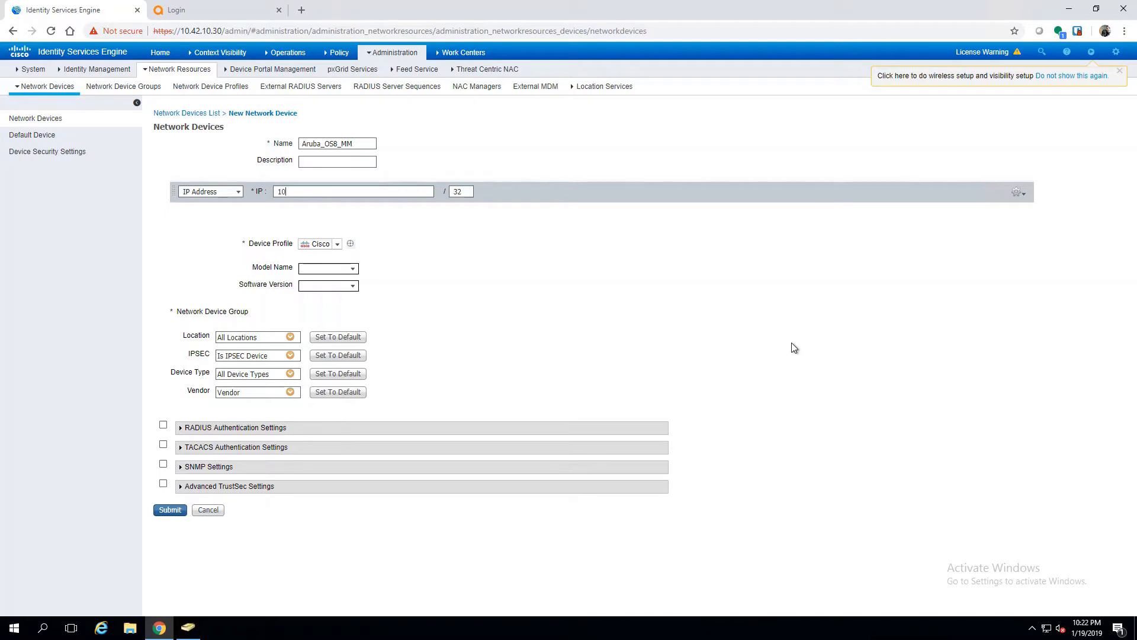
pyautogui.write('10.42.10.15')
# Step: Set profile ArubaWireless, location Demo, type Wireless Controller and vendor Aruba
pyautogui.click(337, 244)
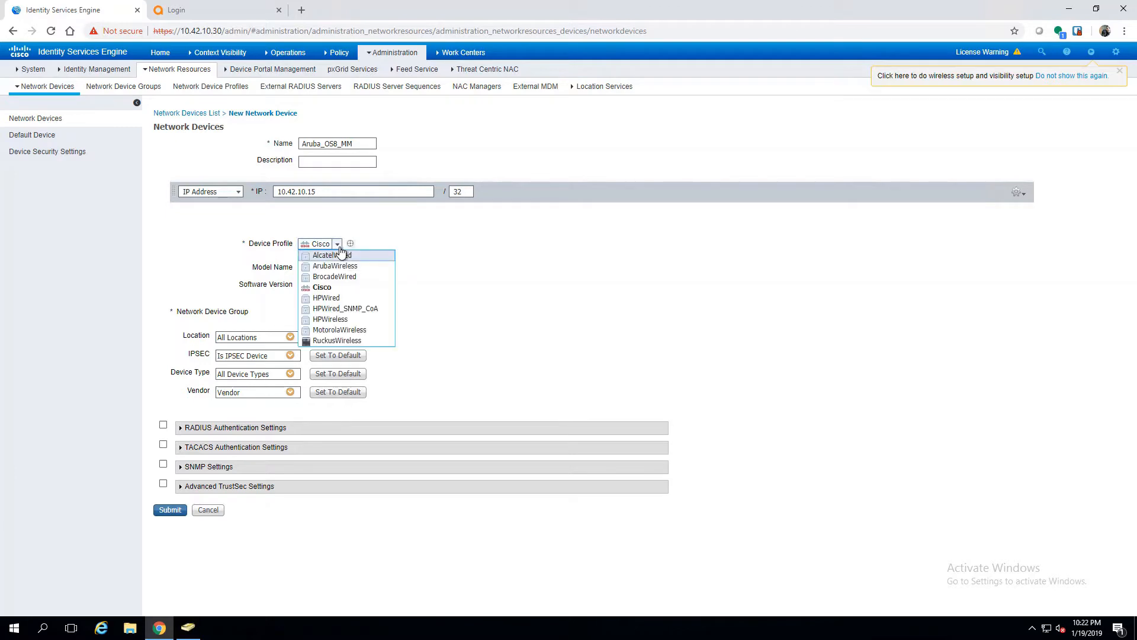
pyautogui.click(343, 268)
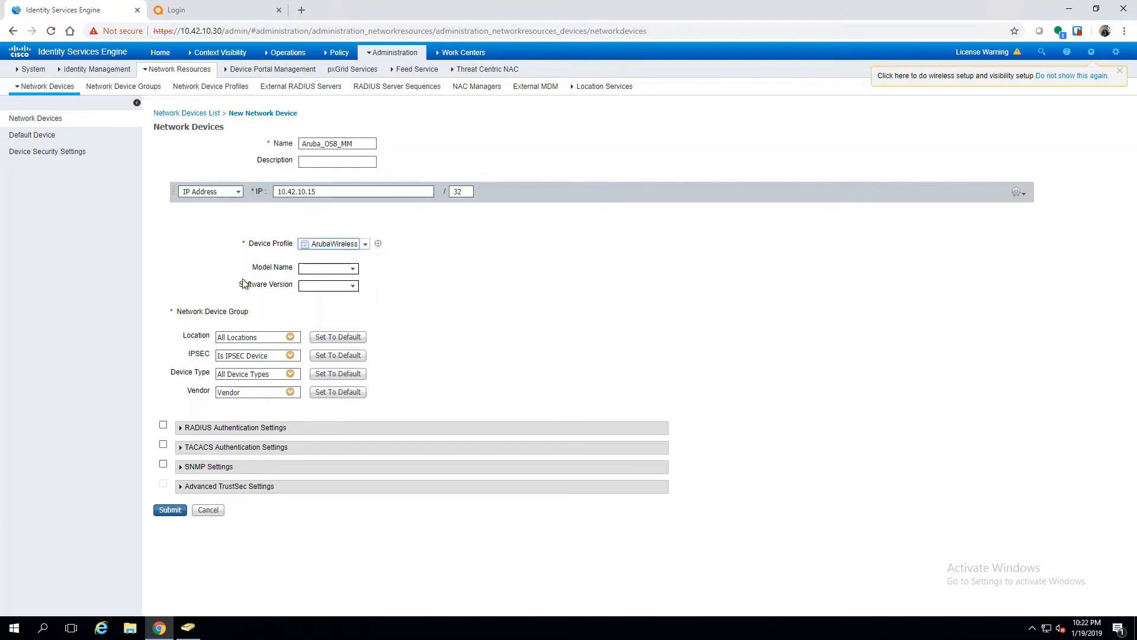
pyautogui.click(291, 337)
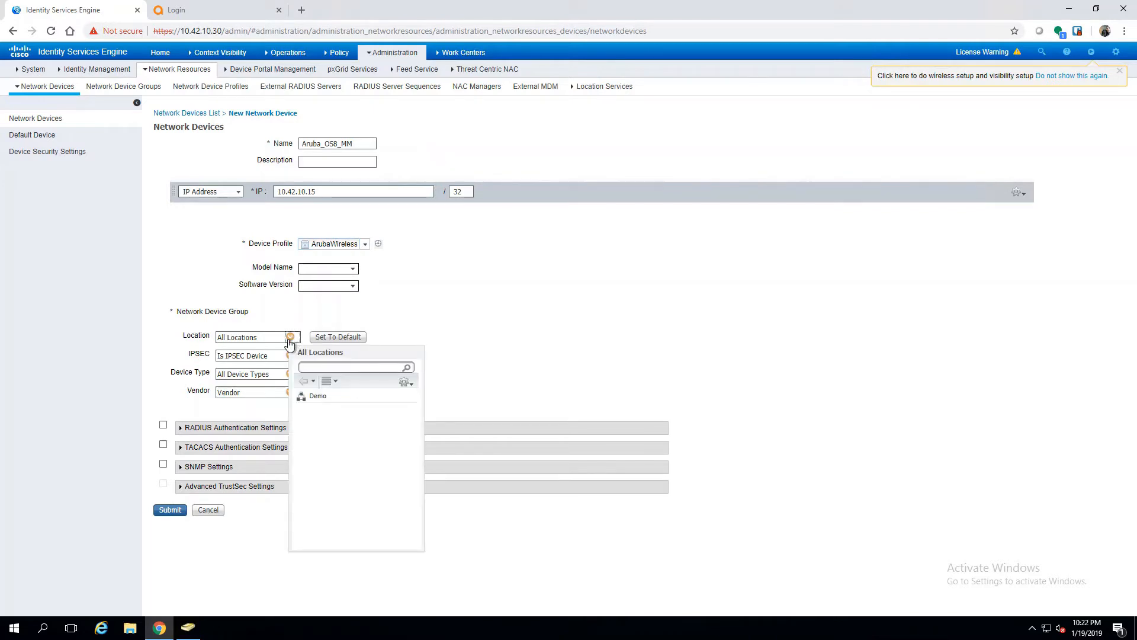
pyautogui.click(317, 397)
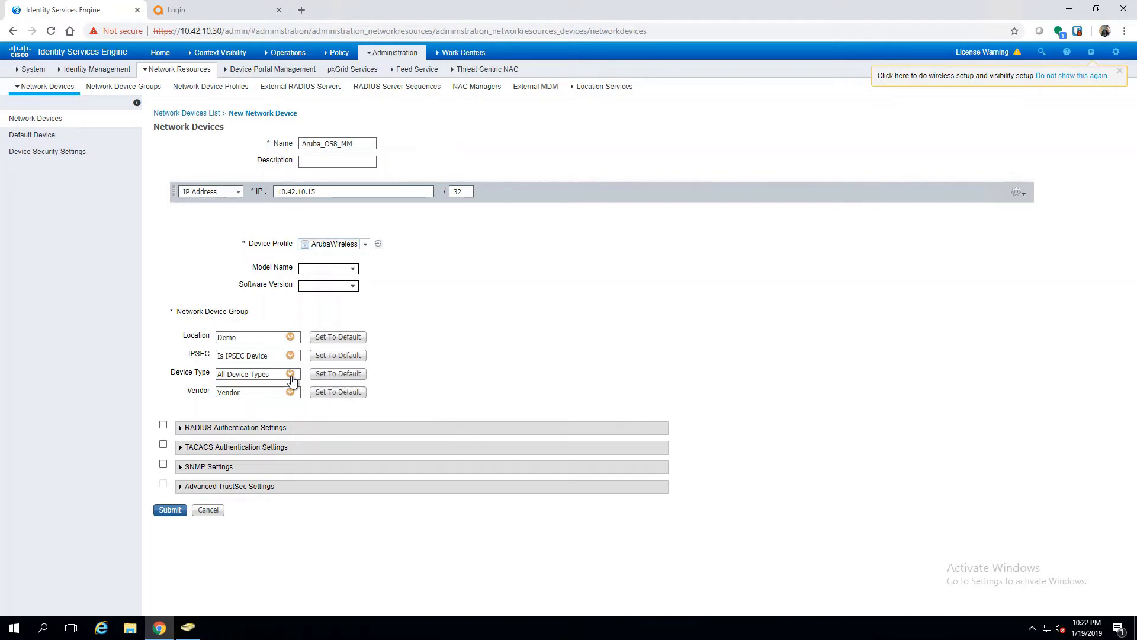
pyautogui.click(290, 375)
pyautogui.click(312, 433)
pyautogui.click(290, 392)
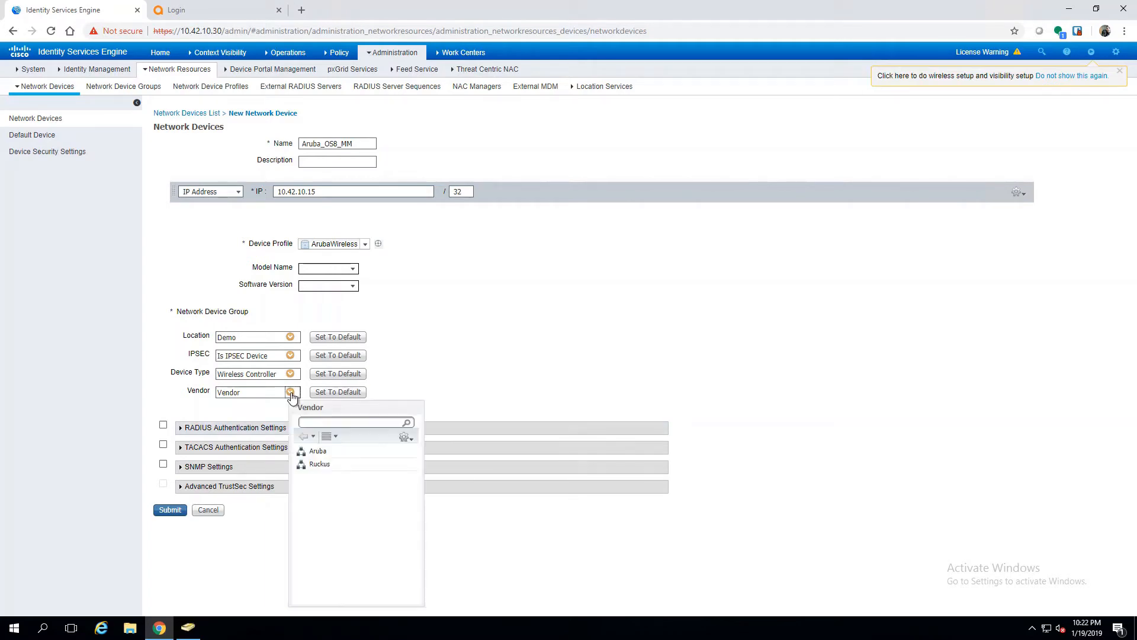
pyautogui.click(309, 456)
# Step: Enable TACACS authentication with a shared secret and submit the device
pyautogui.click(162, 444)
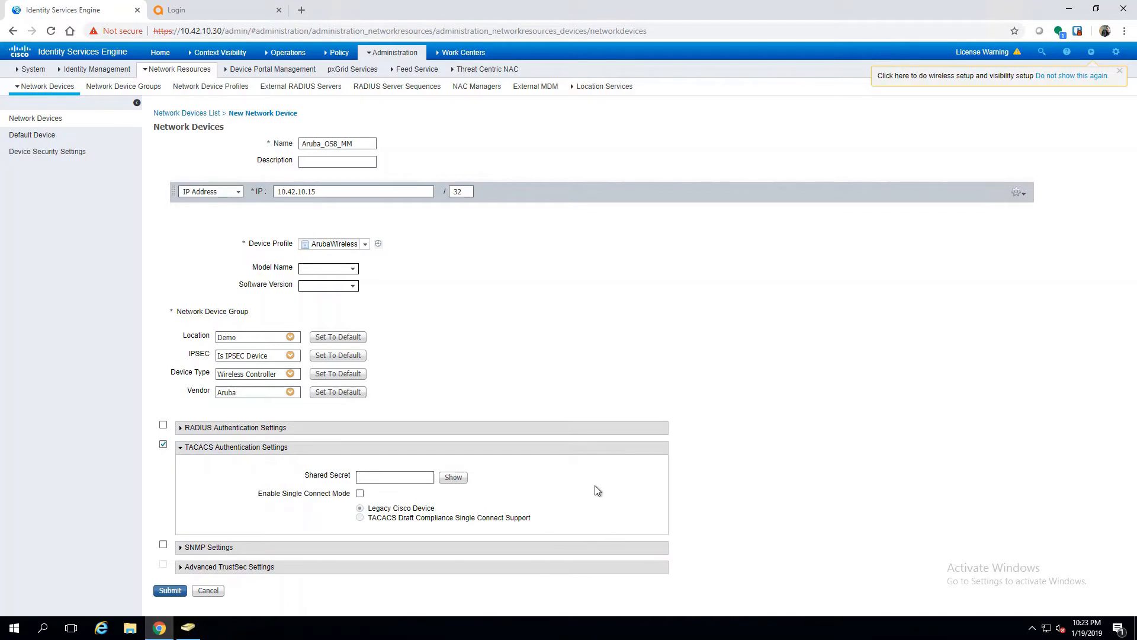
pyautogui.write('aruba123')
pyautogui.click(457, 478)
pyautogui.click(173, 592)
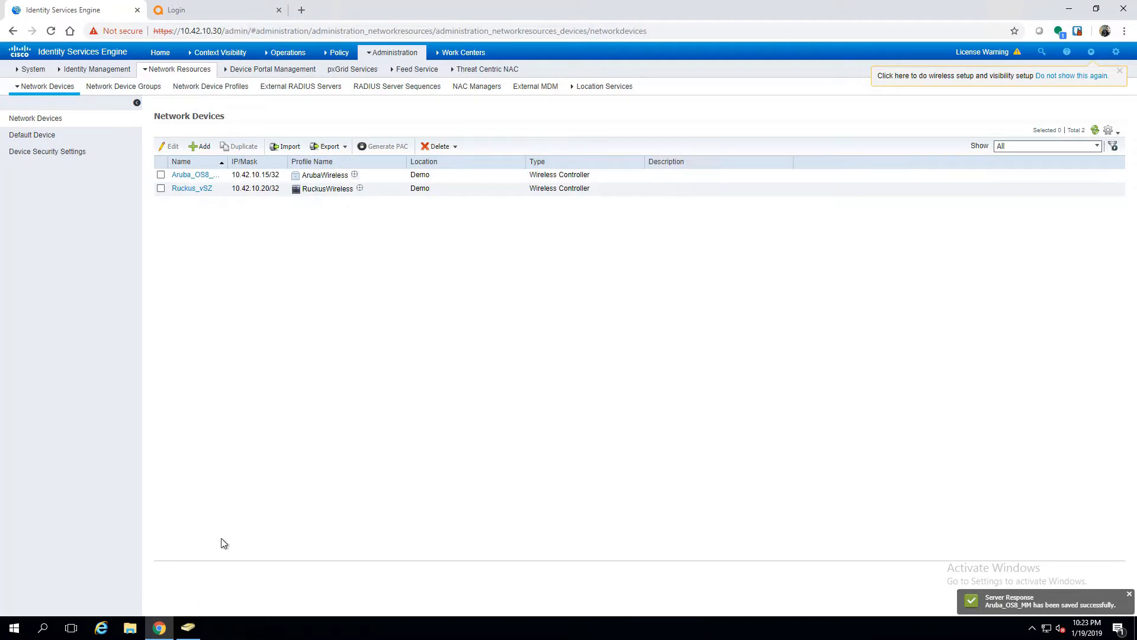
# Step: Log in to Aruba Mobility Master as admin and open the Mobility Master configuration
pyautogui.click(200, 6)
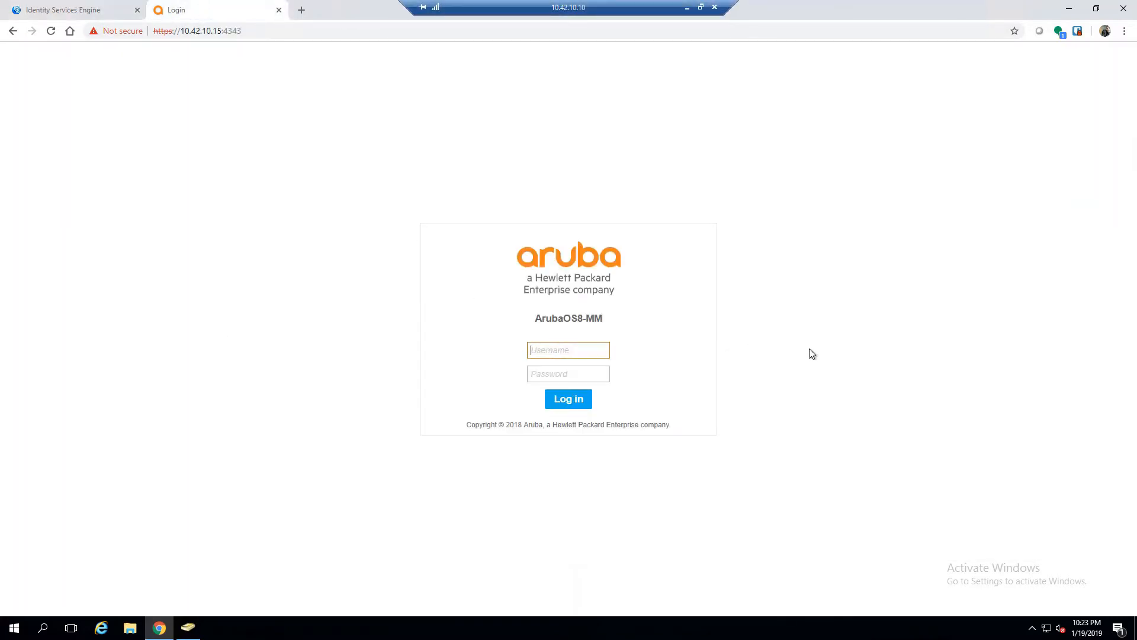
pyautogui.write('adm')
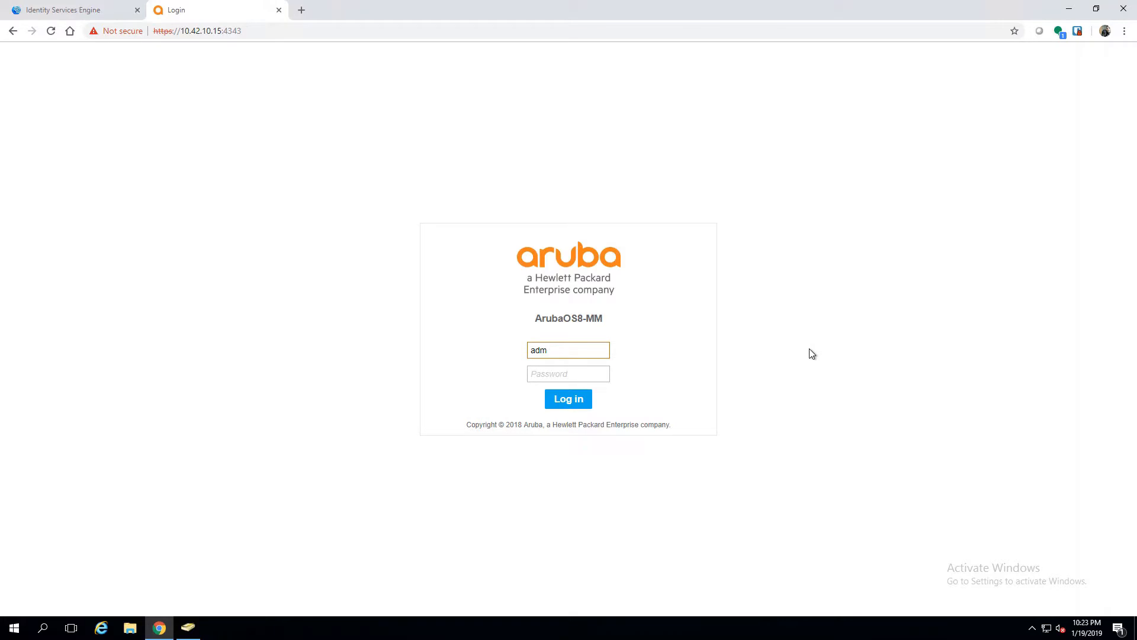
pyautogui.write('dmin')
pyautogui.press('Tab')
pyautogui.write('**')
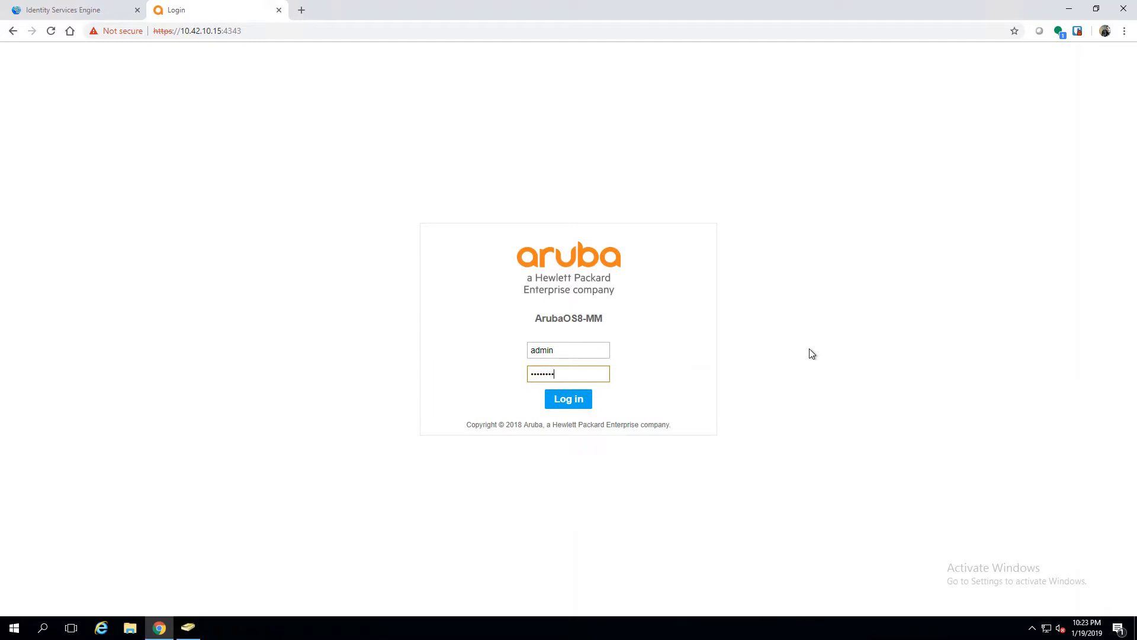
pyautogui.press('Return')
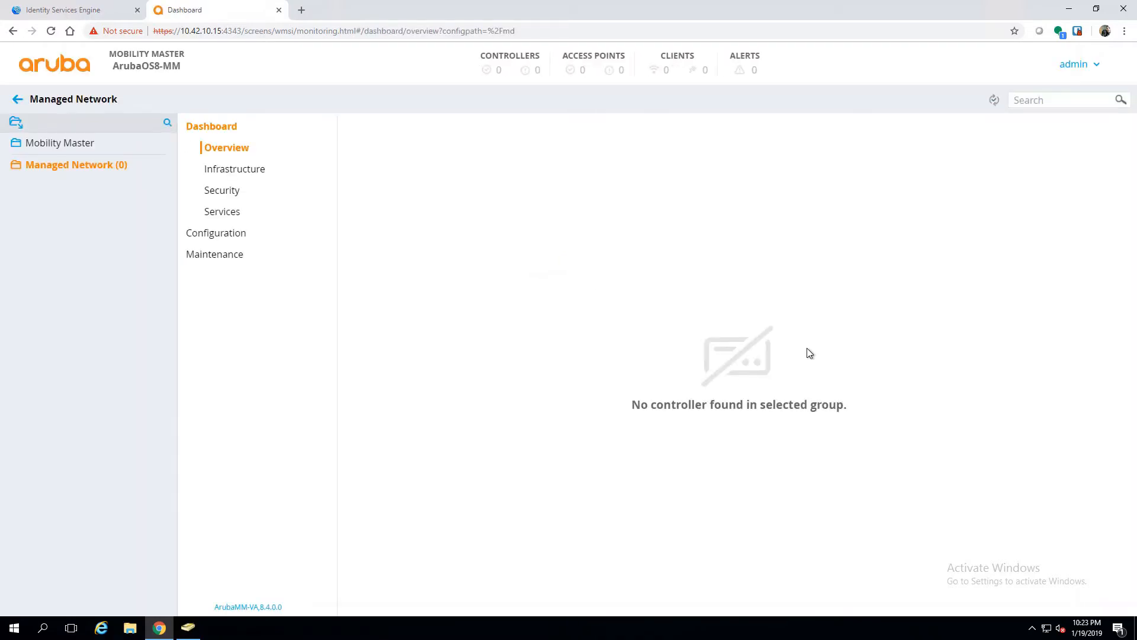
pyautogui.click(79, 146)
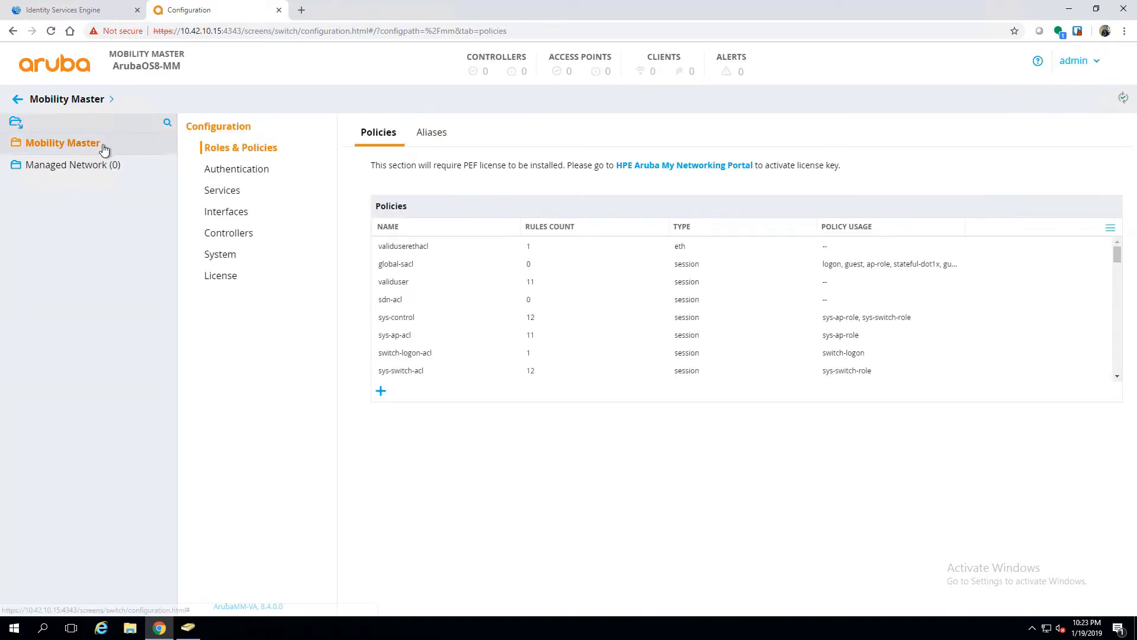
# Step: Add a server group named ISE-grp under Authentication and submit it
pyautogui.click(242, 172)
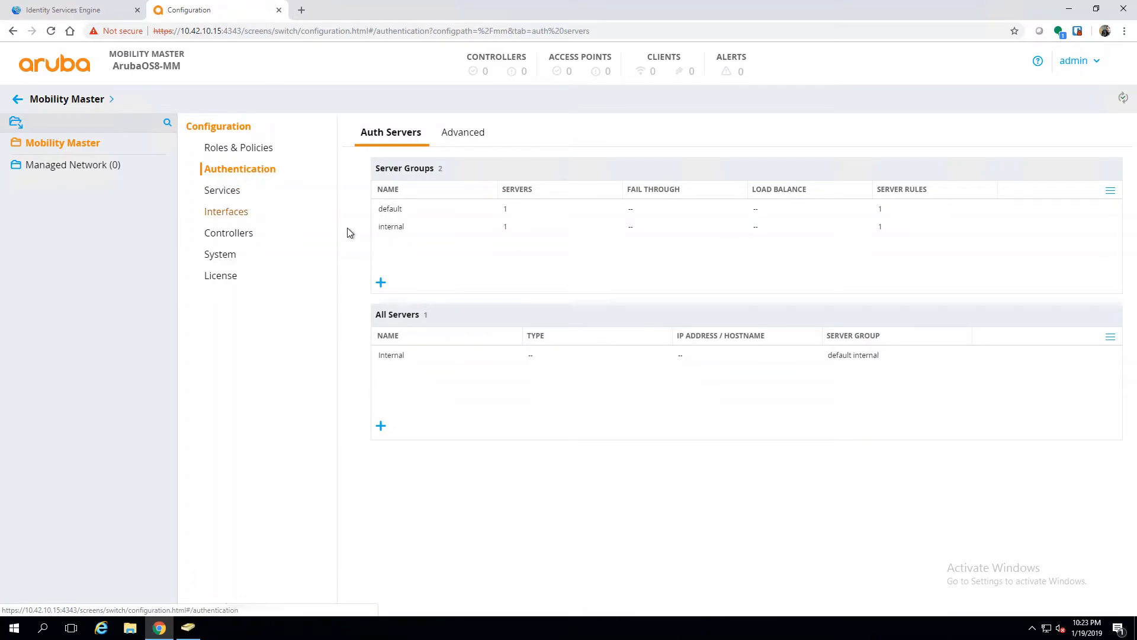
pyautogui.click(382, 283)
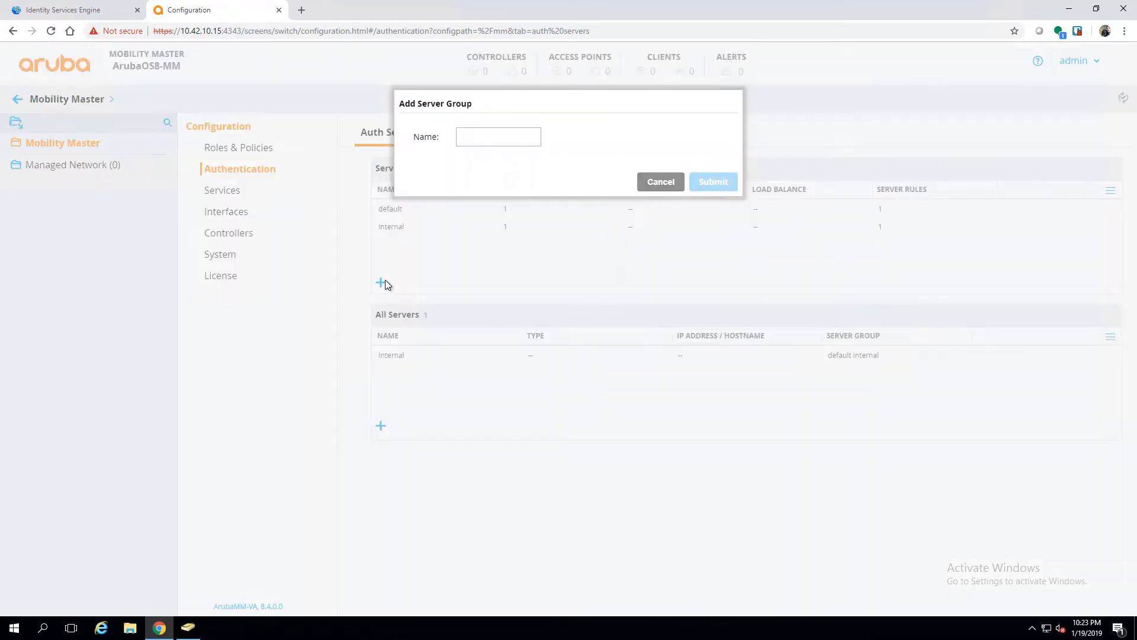
pyautogui.click(480, 133)
pyautogui.write('ISE-grp')
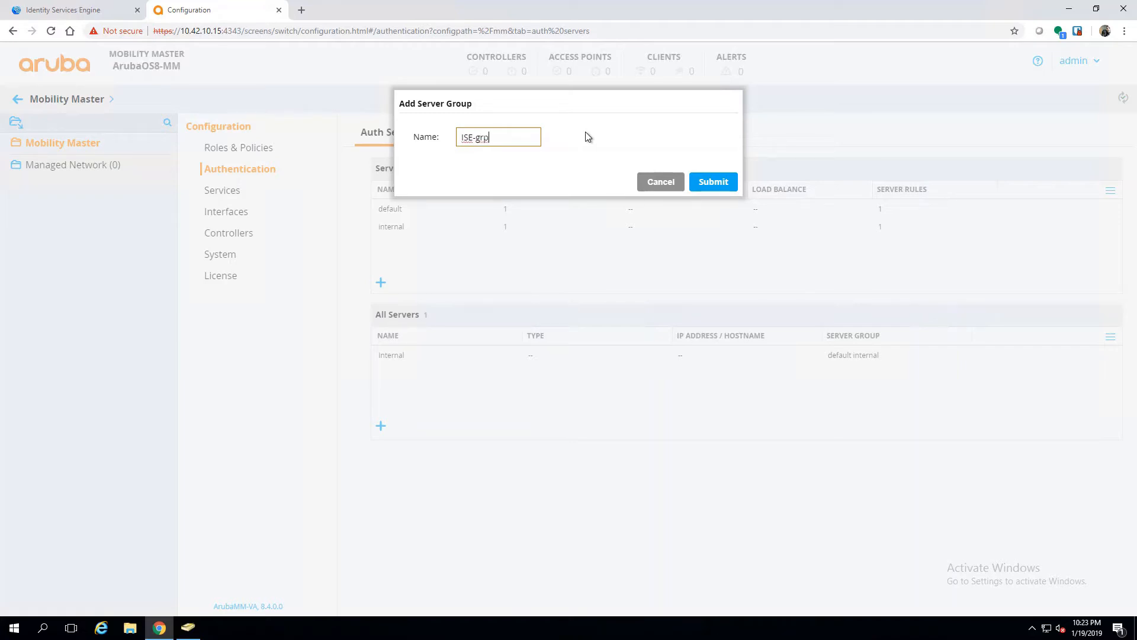
pyautogui.click(717, 183)
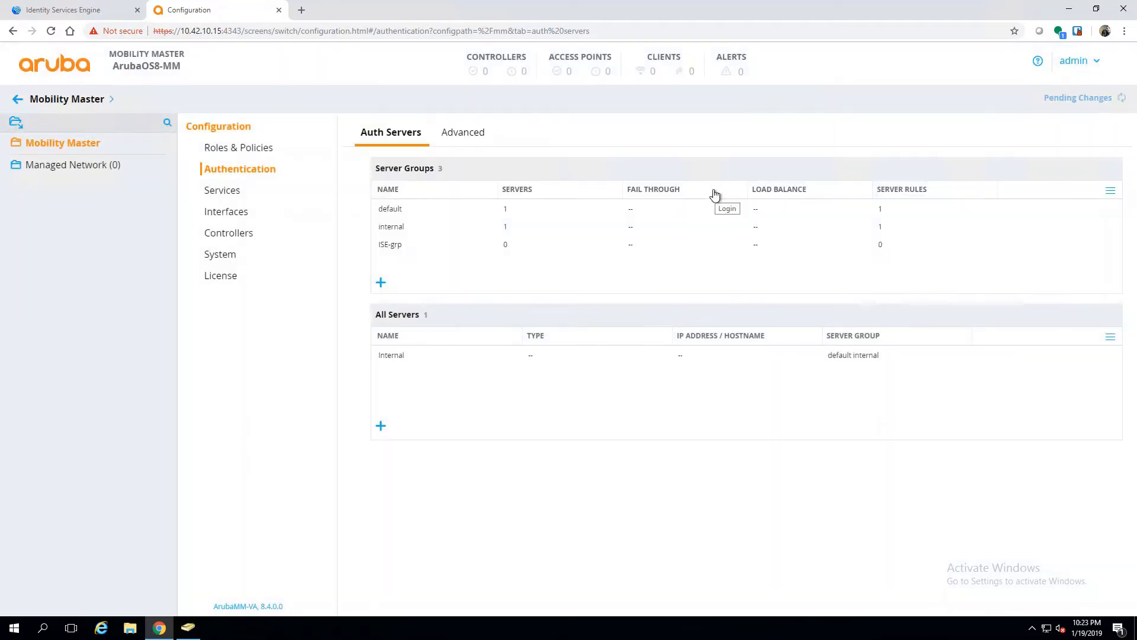
# Step: Add a new TACACS server ISE-01 at 10.42.10.30 to ISE-grp and submit it
pyautogui.click(403, 253)
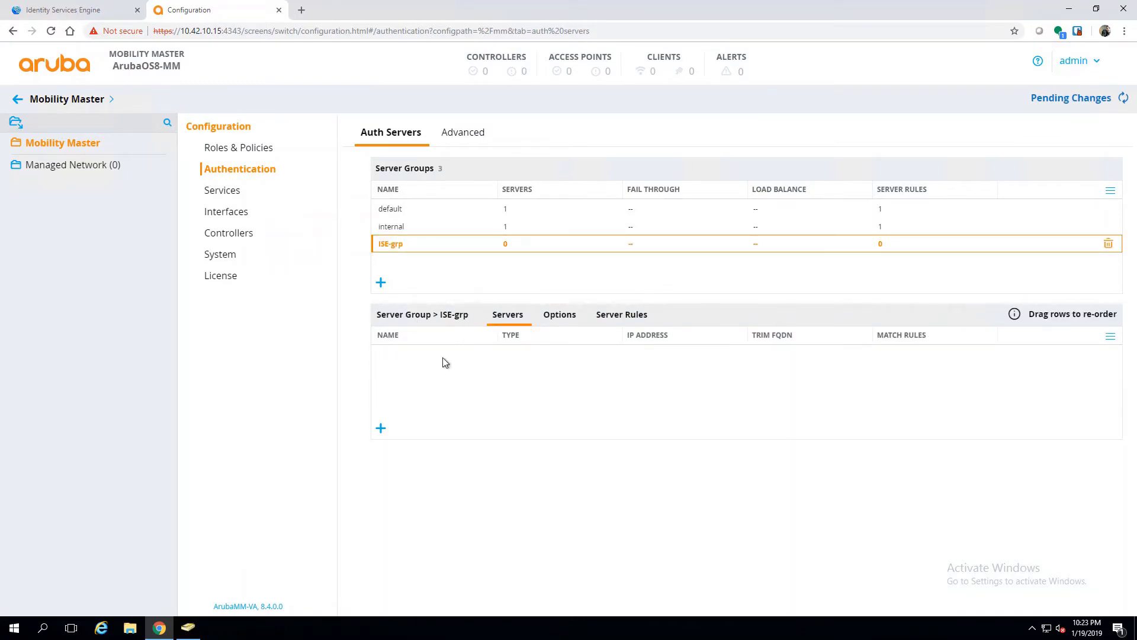
pyautogui.click(380, 428)
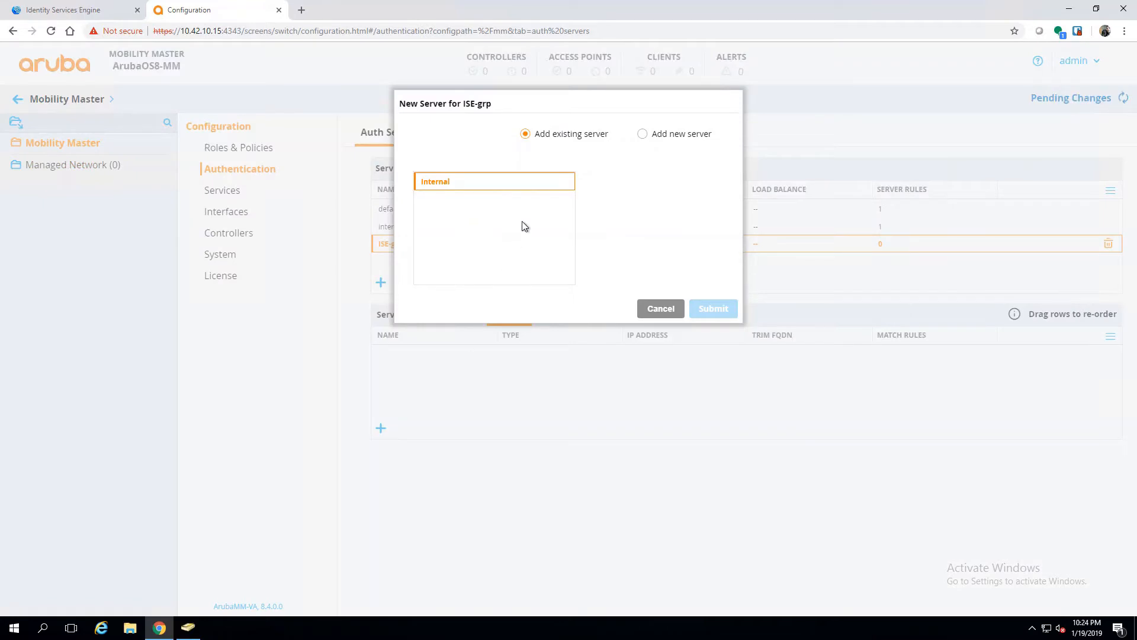
pyautogui.click(643, 135)
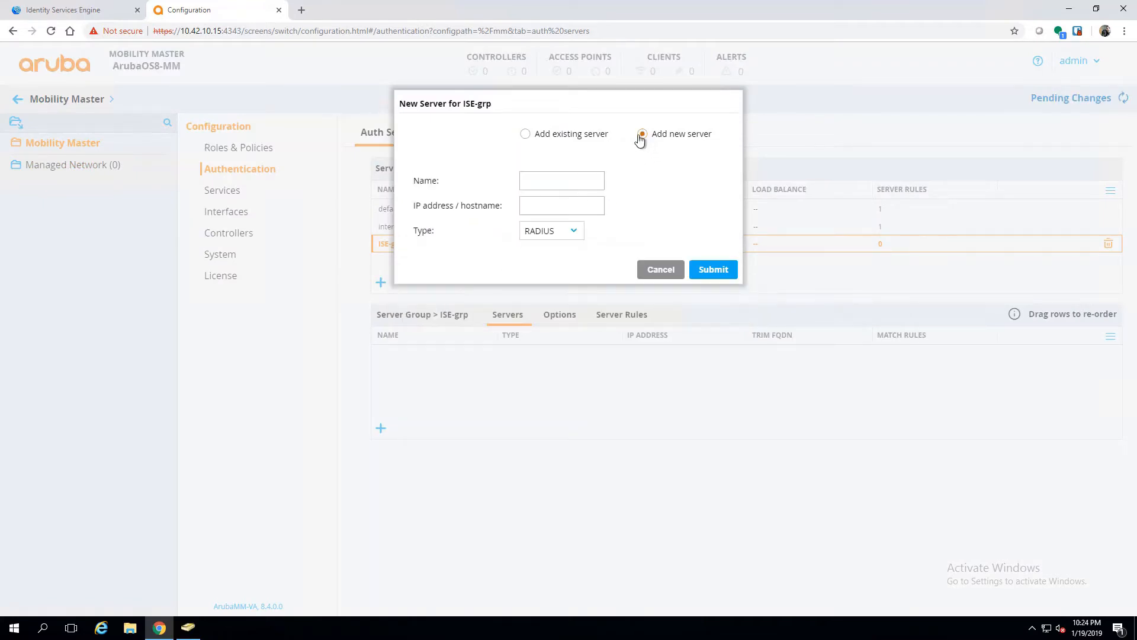
pyautogui.click(536, 184)
pyautogui.write('ISE-01')
pyautogui.click(587, 206)
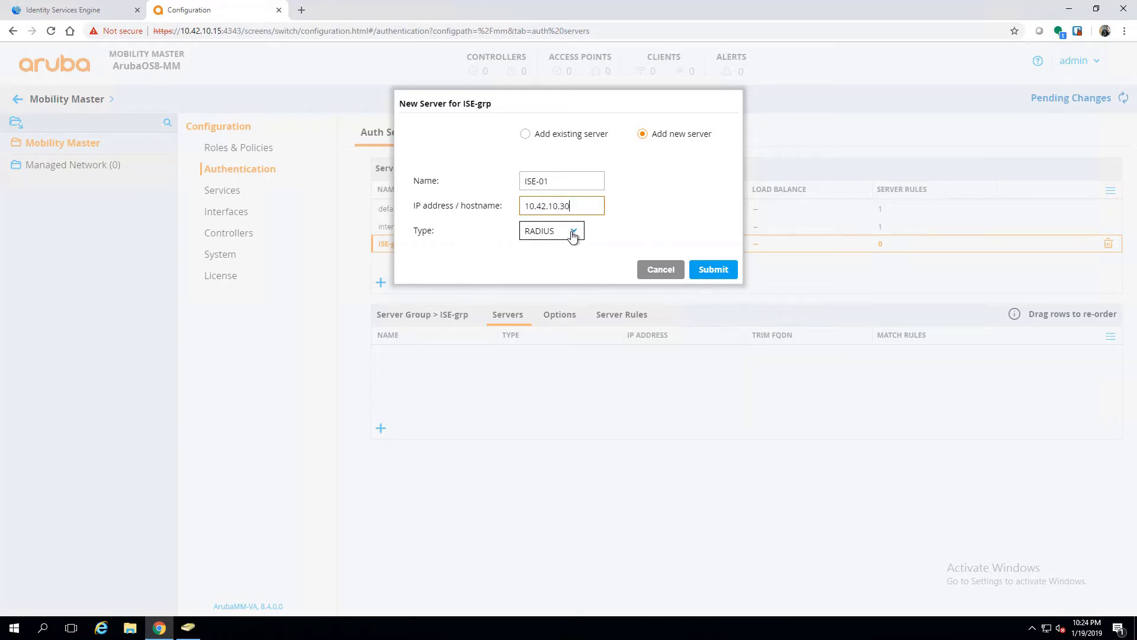
pyautogui.click(573, 233)
pyautogui.click(553, 280)
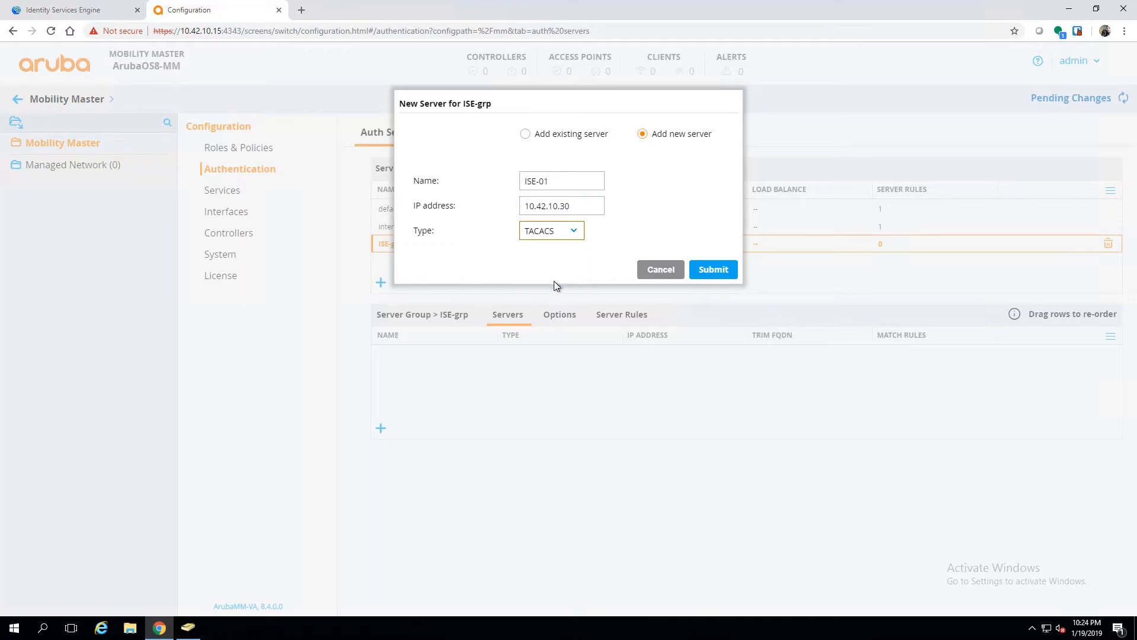
pyautogui.click(714, 271)
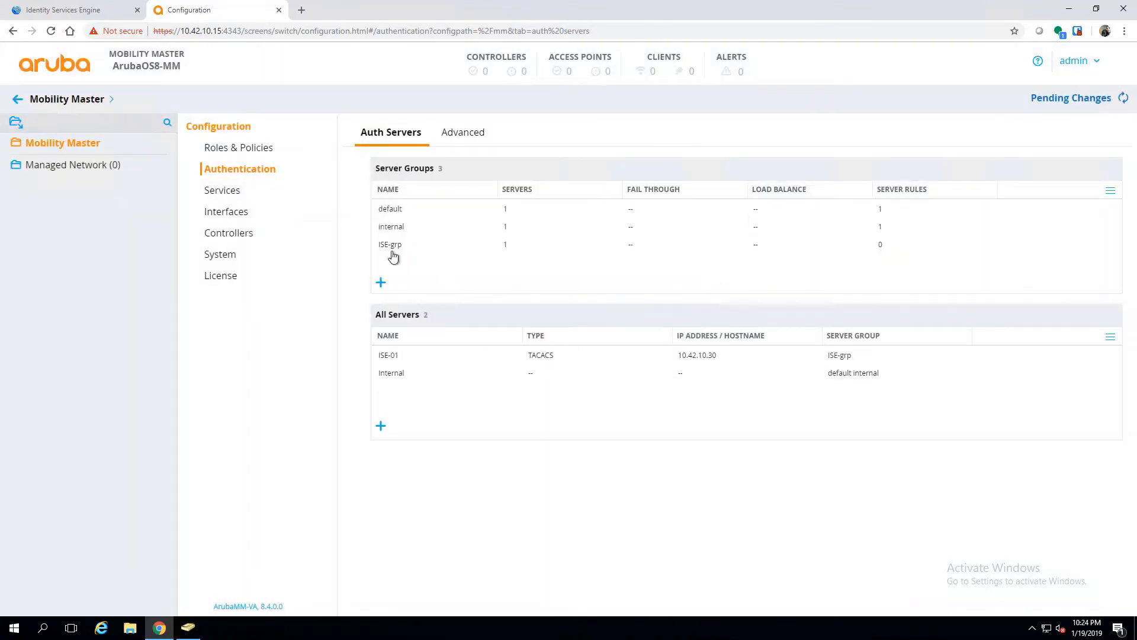
pyautogui.click(393, 245)
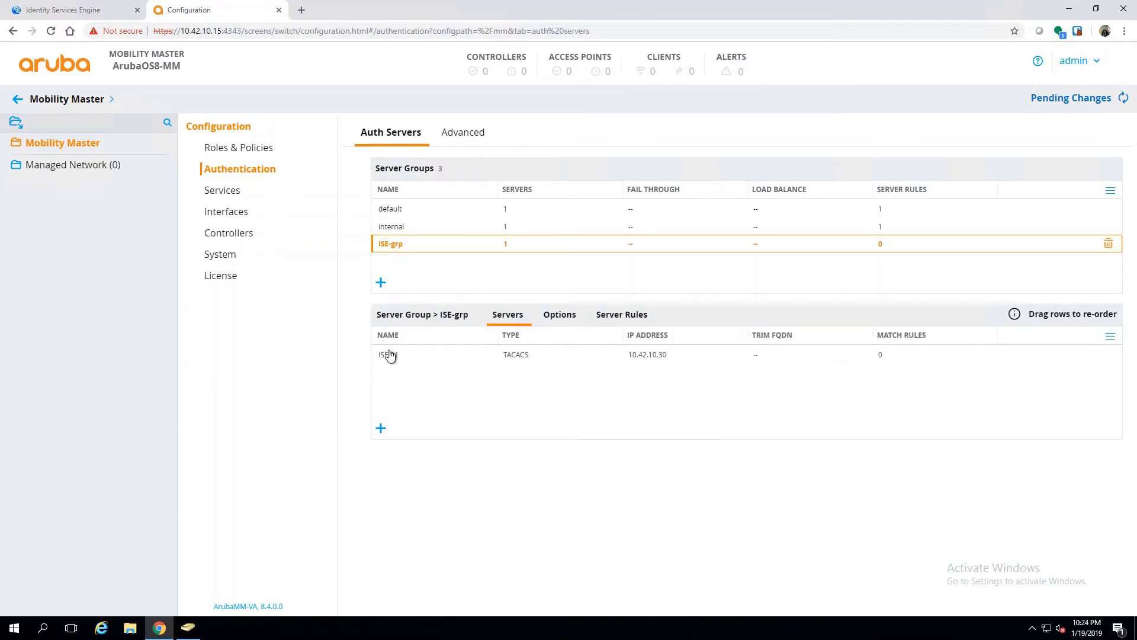
# Step: Replace ISE-01's shared key, enable session authorization, and submit the server settings
pyautogui.click(392, 356)
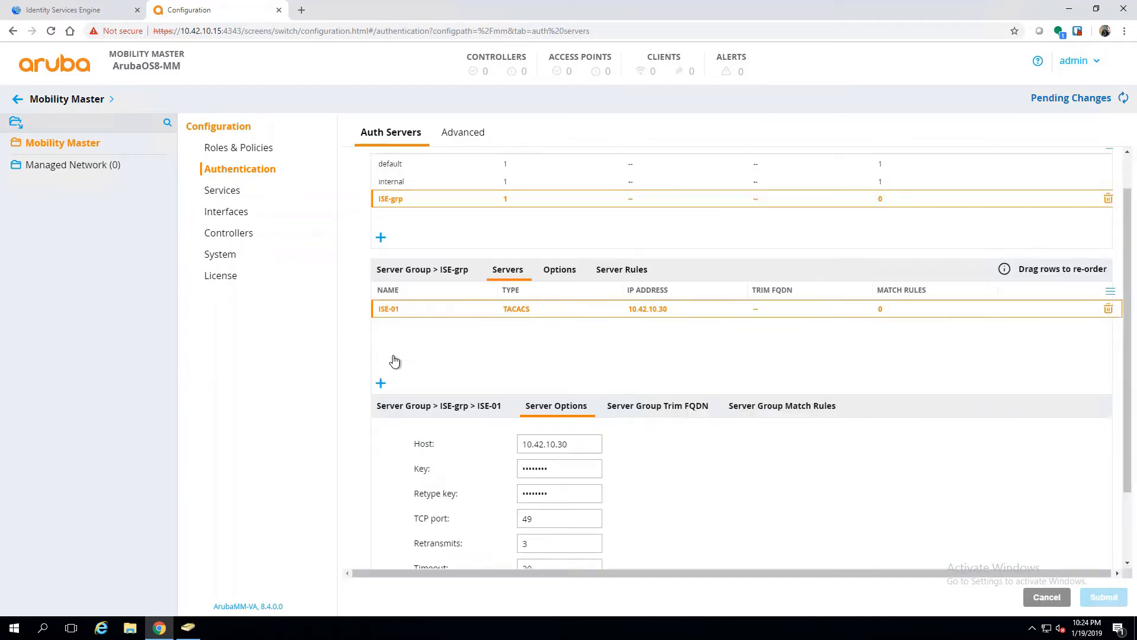
pyautogui.scroll(-2, 394, 362)
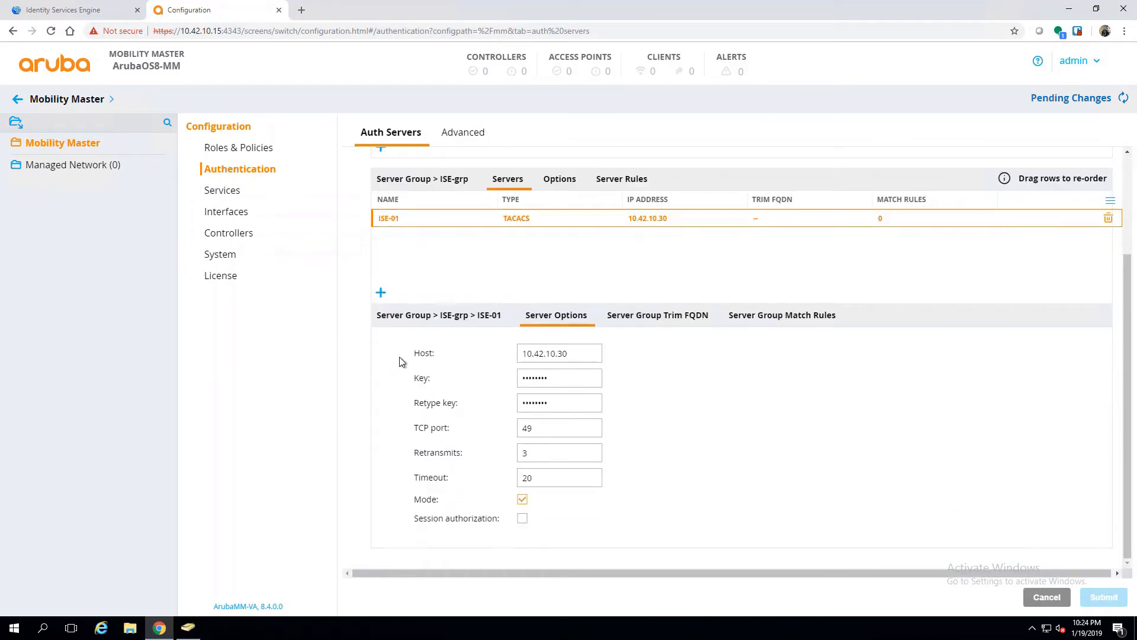
pyautogui.doubleClick(553, 385)
pyautogui.write('••')
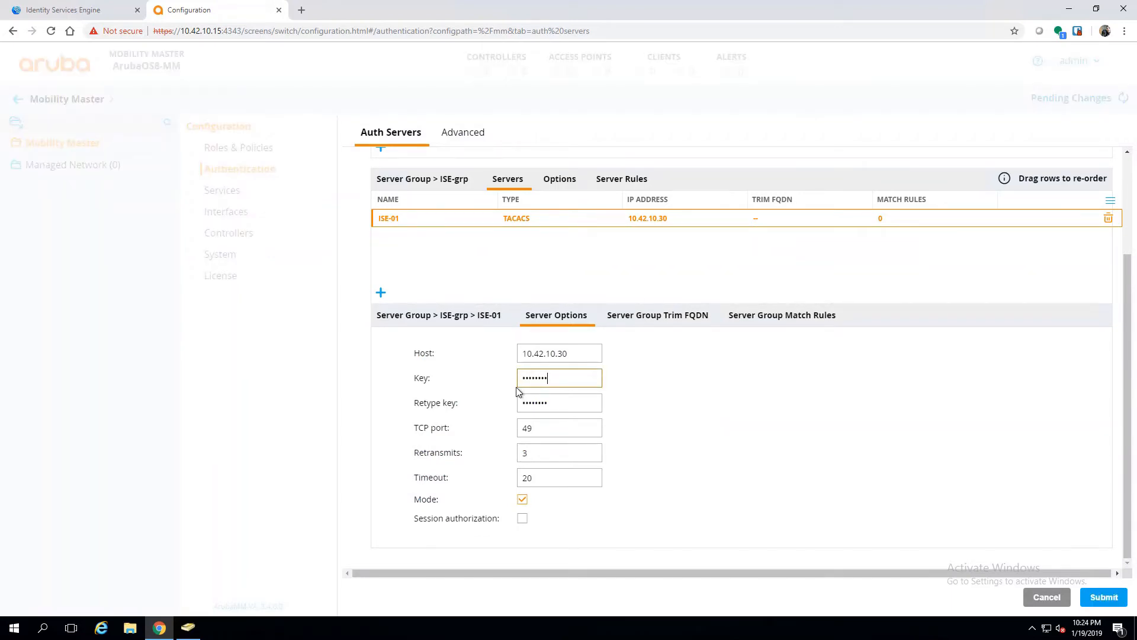
pyautogui.press('Tab')
pyautogui.write('•')
pyautogui.click(522, 519)
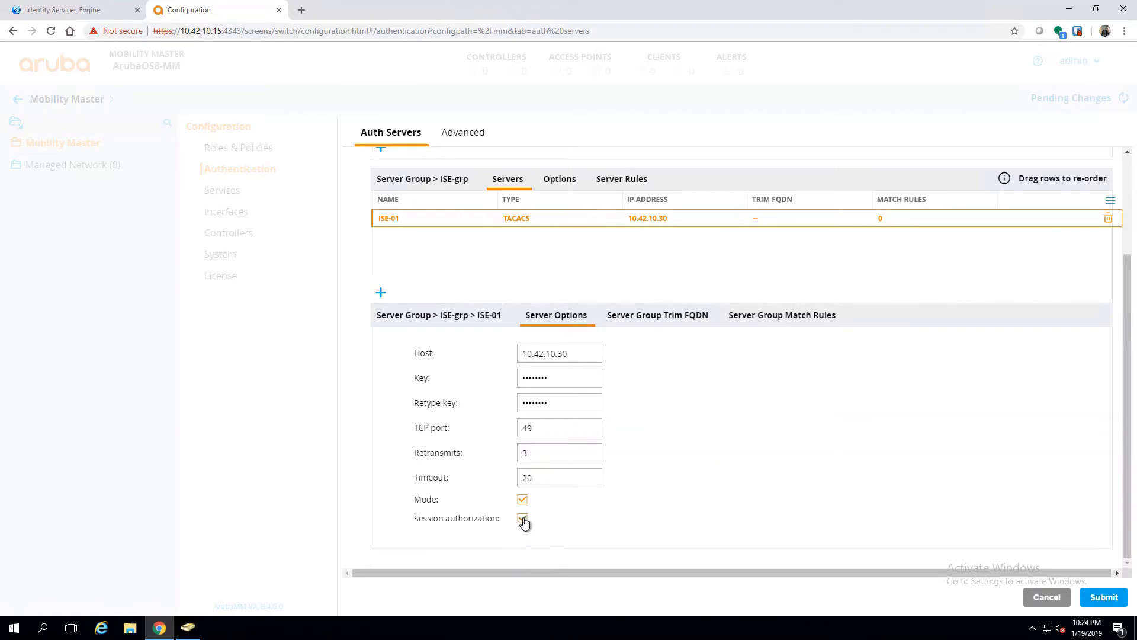
pyautogui.click(1101, 599)
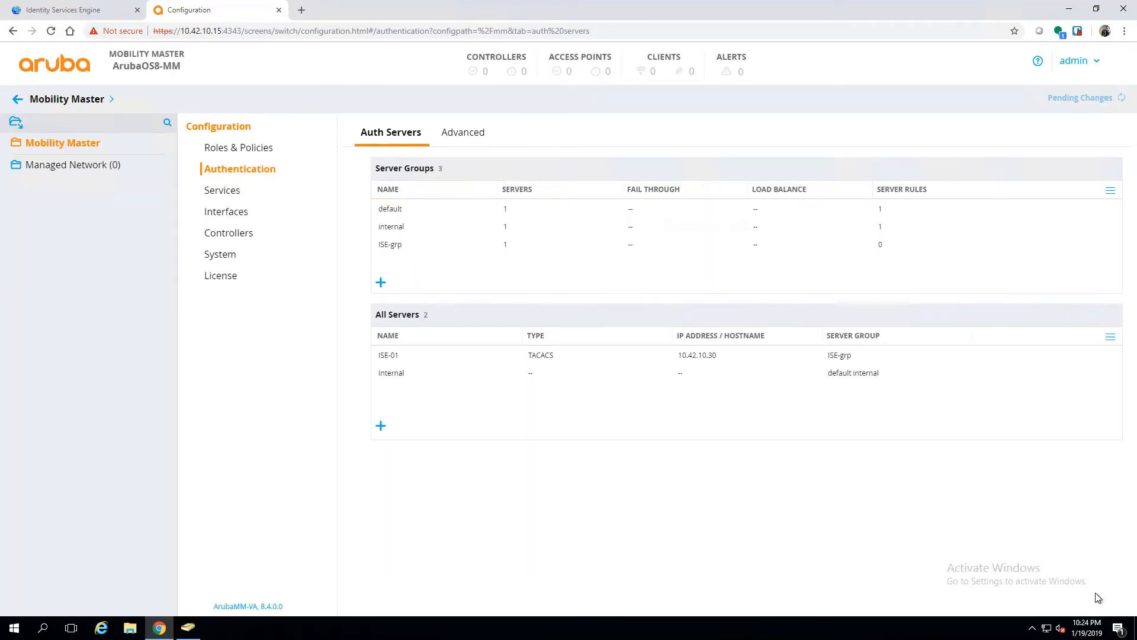
# Step: Set the default admin role to read-only in System > Admin > Admin Authentication Options
pyautogui.click(221, 256)
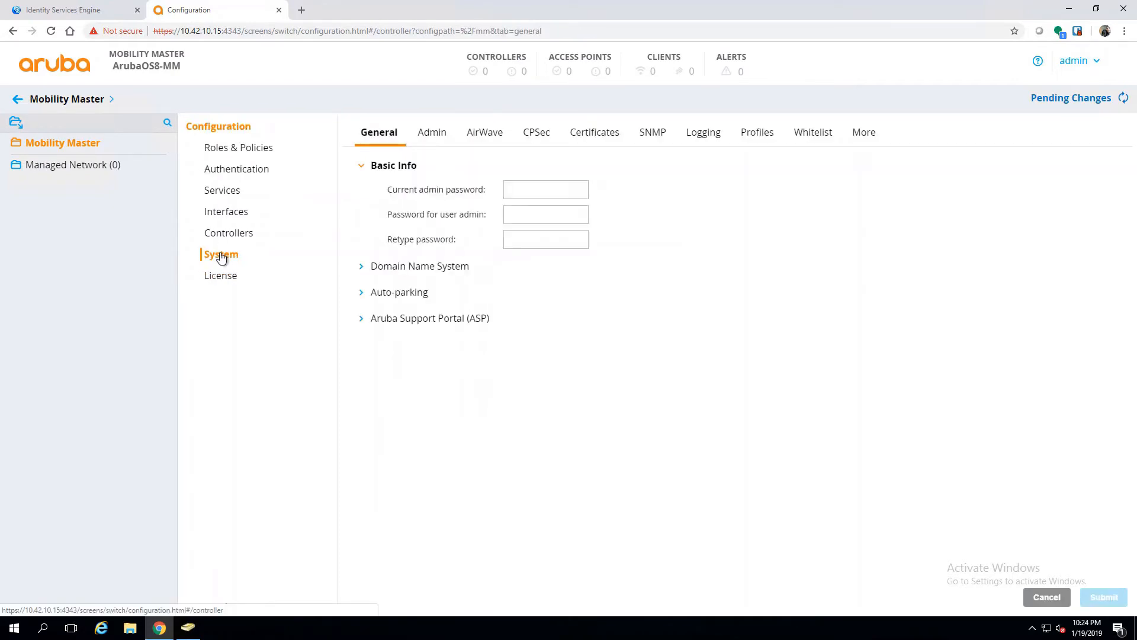
pyautogui.click(432, 132)
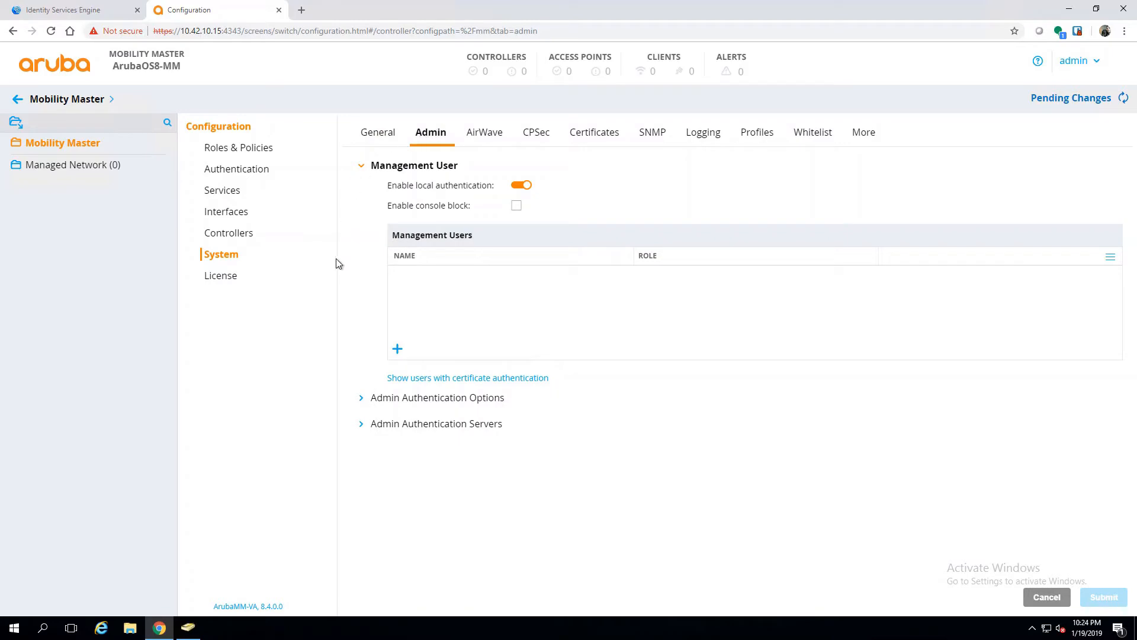
pyautogui.click(364, 406)
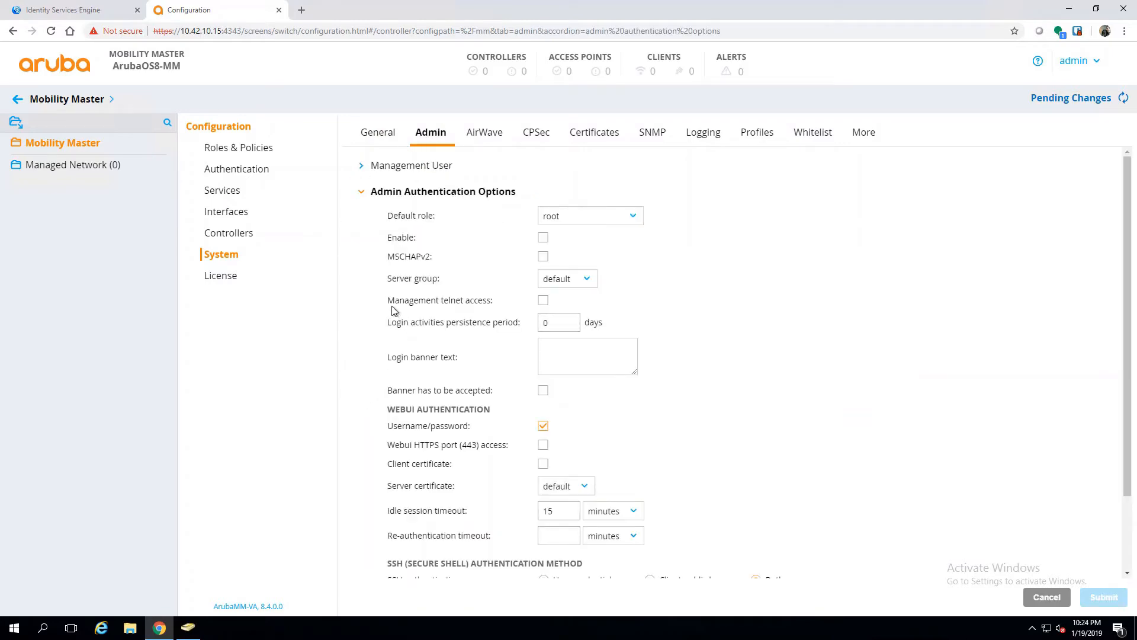
pyautogui.click(610, 219)
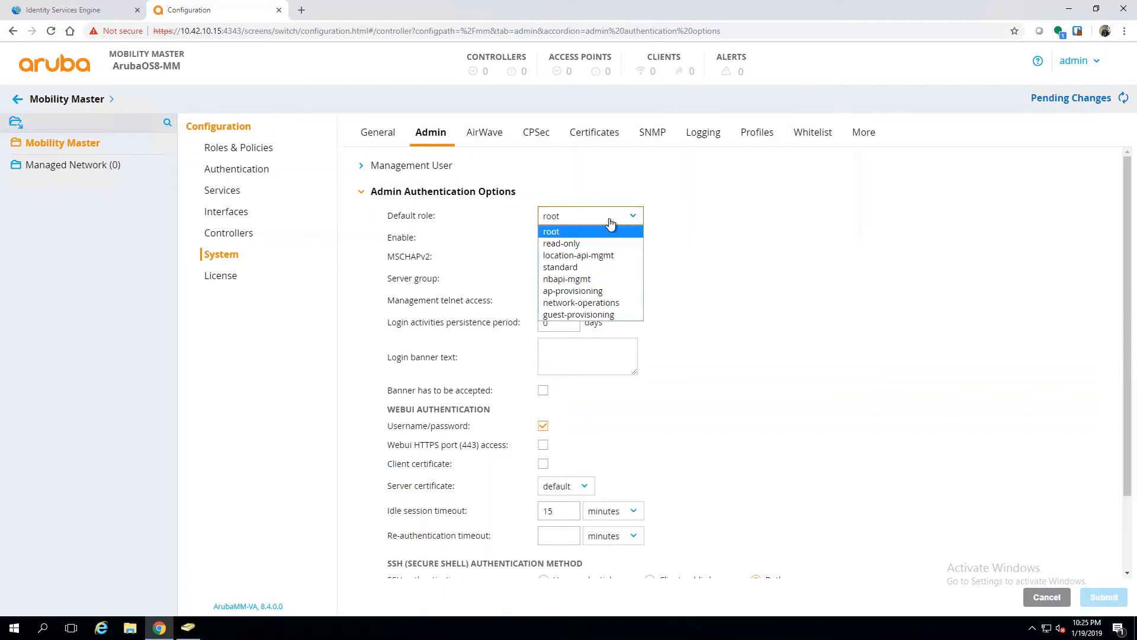
pyautogui.click(590, 247)
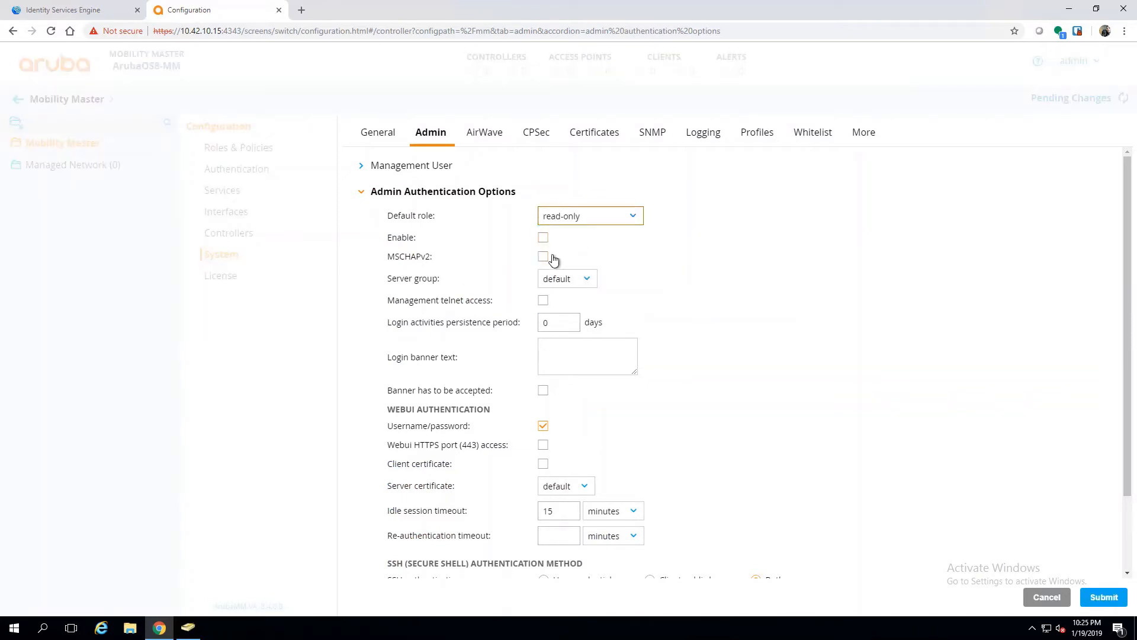
# Step: Enable server-based admin authentication with server group ISE-grp, submit, and review pending changes
pyautogui.click(544, 238)
pyautogui.click(579, 285)
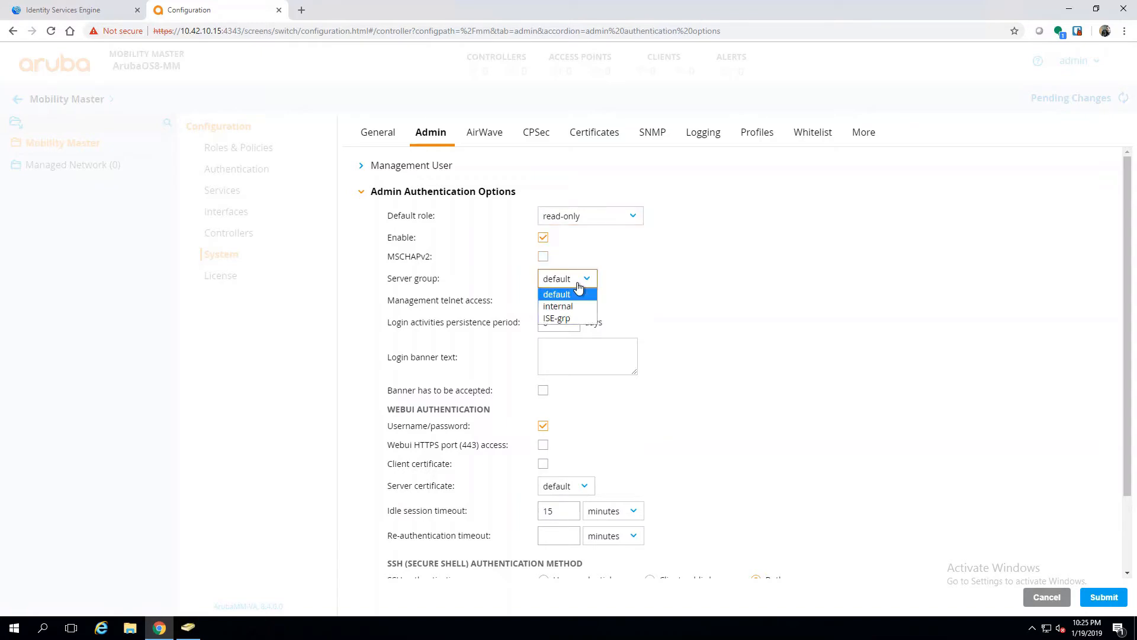
pyautogui.click(565, 319)
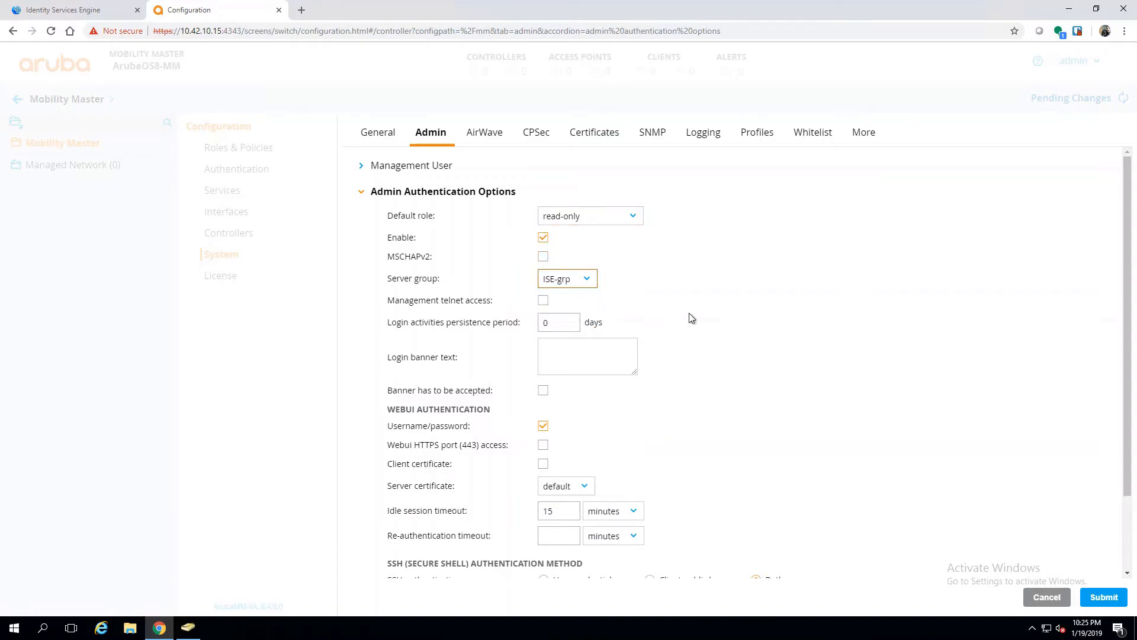
pyautogui.scroll(-3, 724, 352)
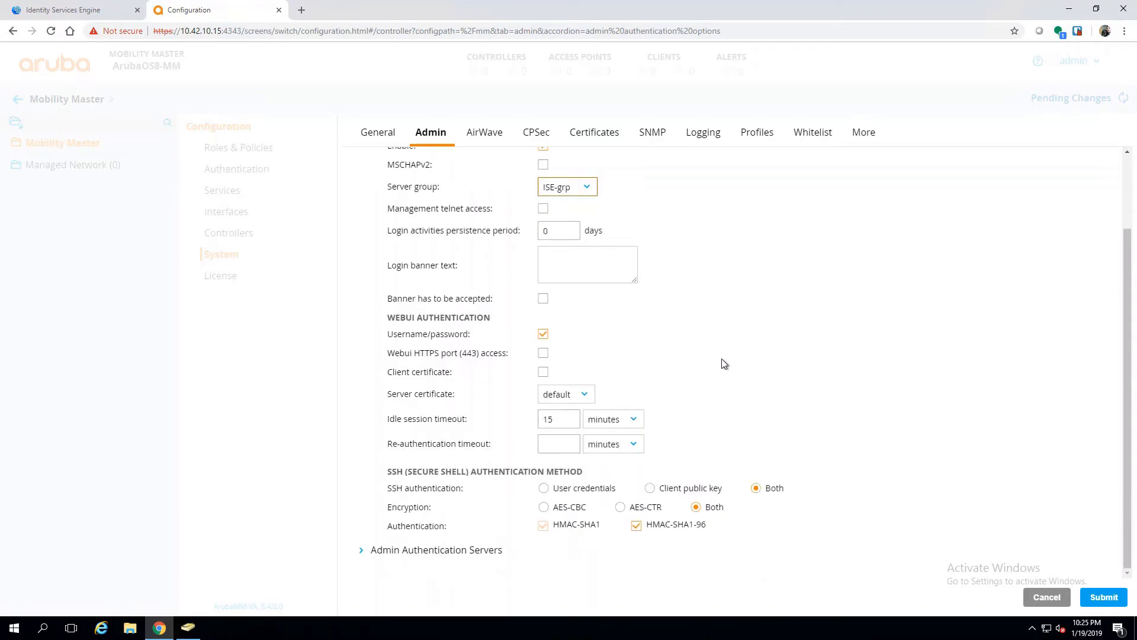
pyautogui.click(1104, 597)
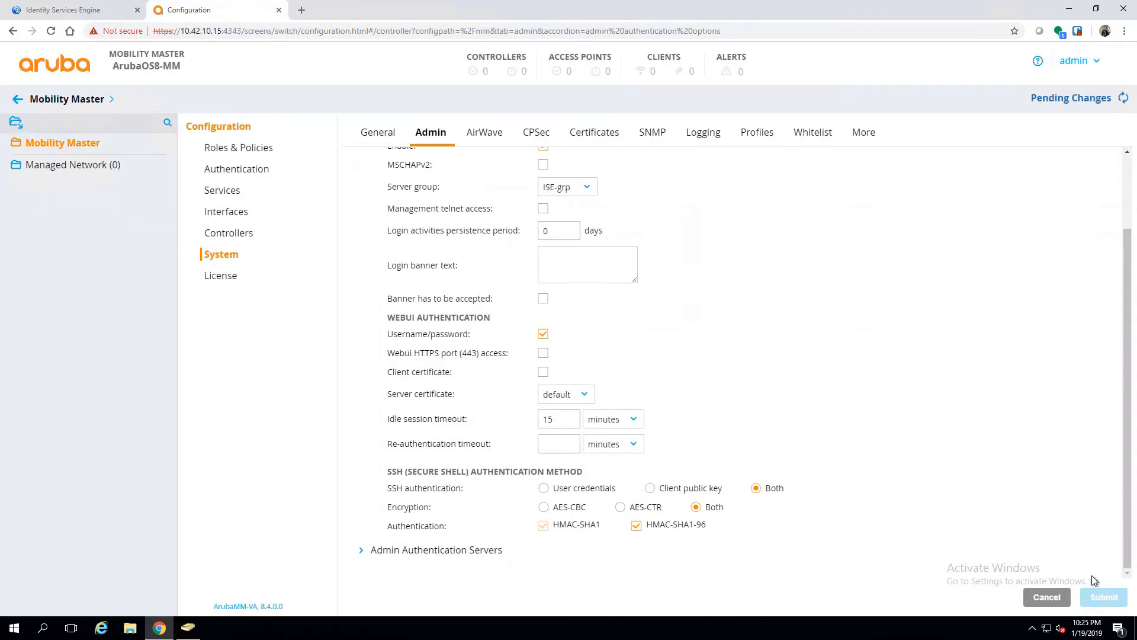
pyautogui.scroll(3, 976, 390)
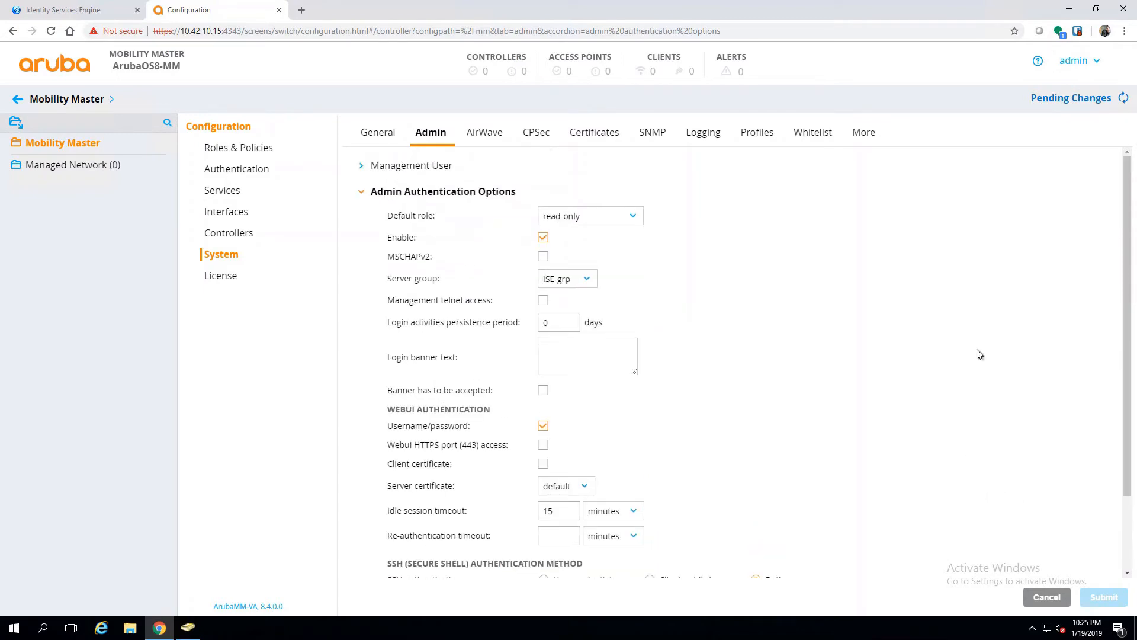
pyautogui.click(1059, 99)
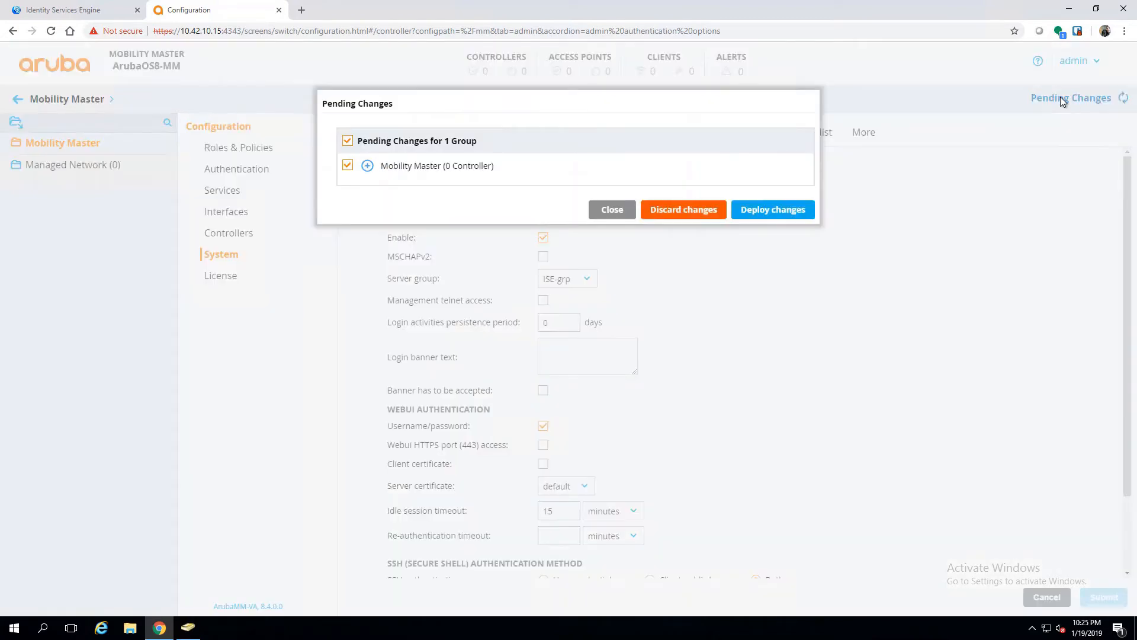
# Step: Deploy the pending Mobility Master changes and dismiss the deployment status report
pyautogui.click(347, 166)
pyautogui.click(347, 166)
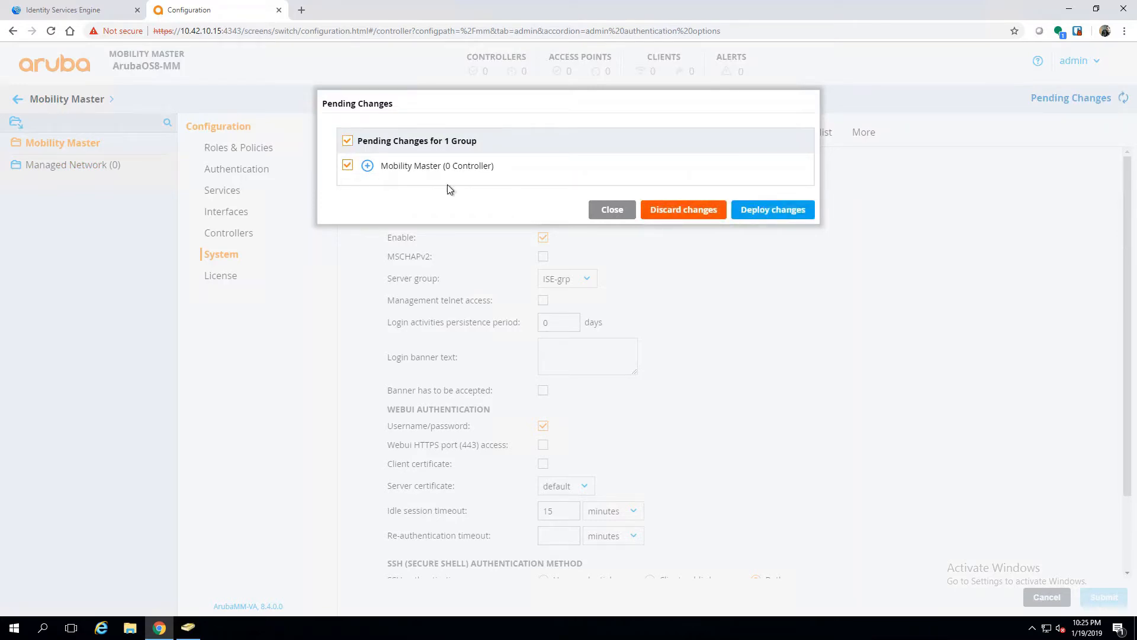
pyautogui.click(367, 166)
pyautogui.scroll(-1, 462, 207)
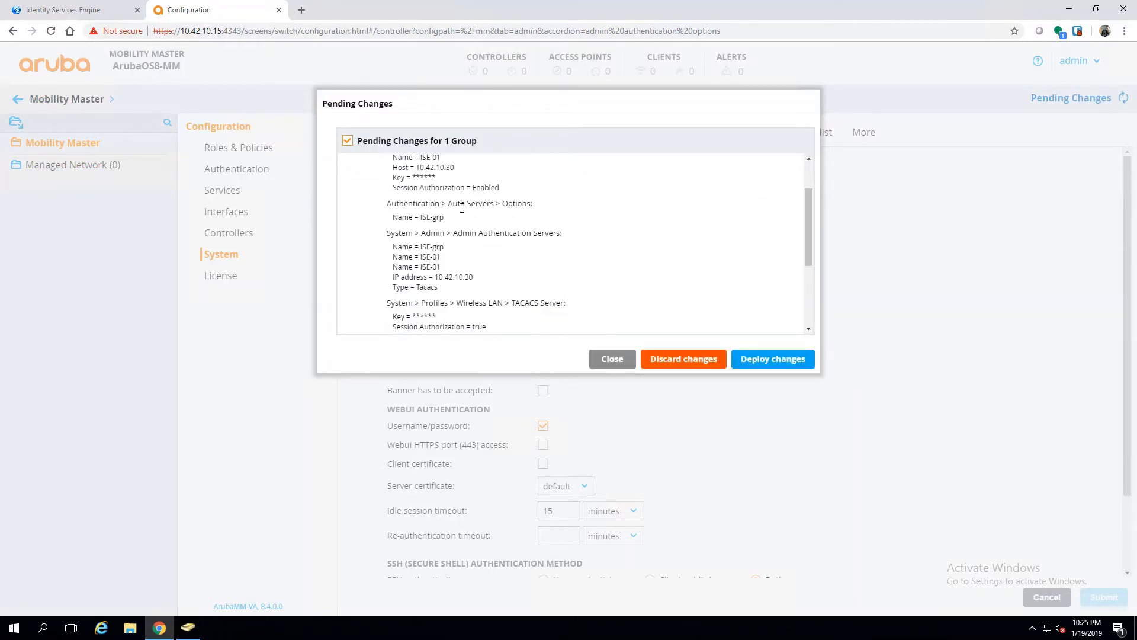
pyautogui.scroll(-3, 462, 207)
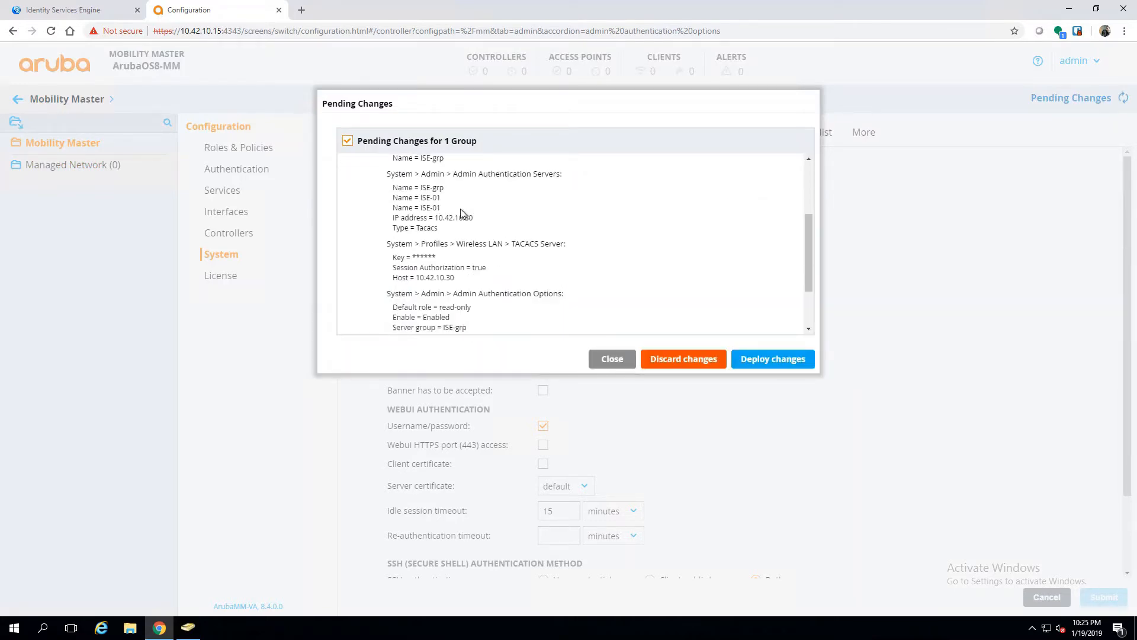
pyautogui.click(752, 357)
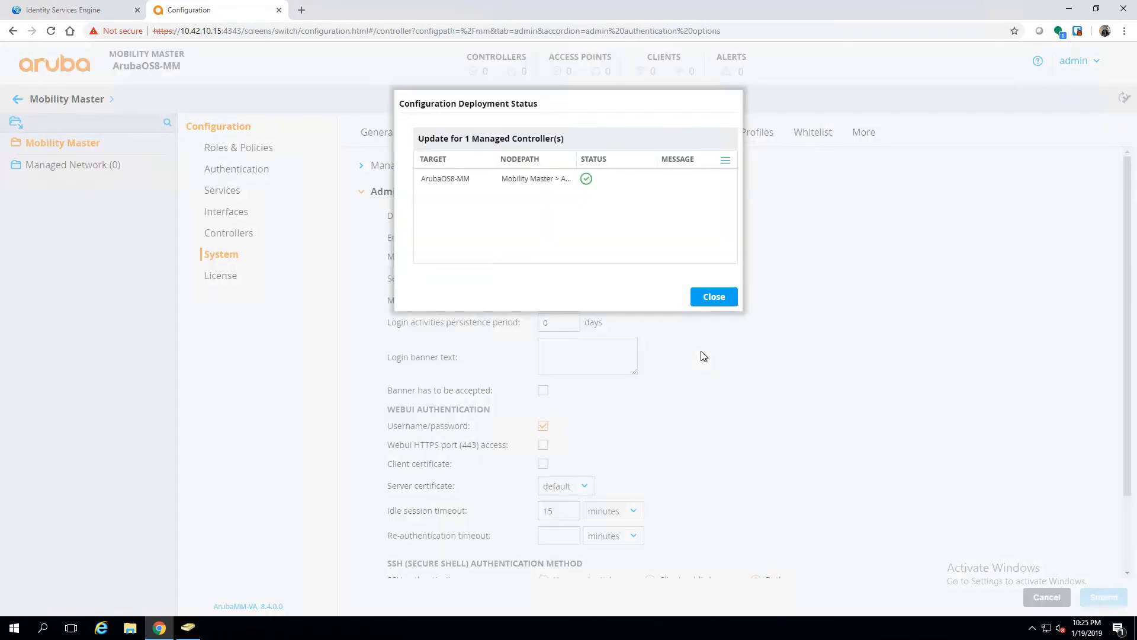
pyautogui.click(711, 301)
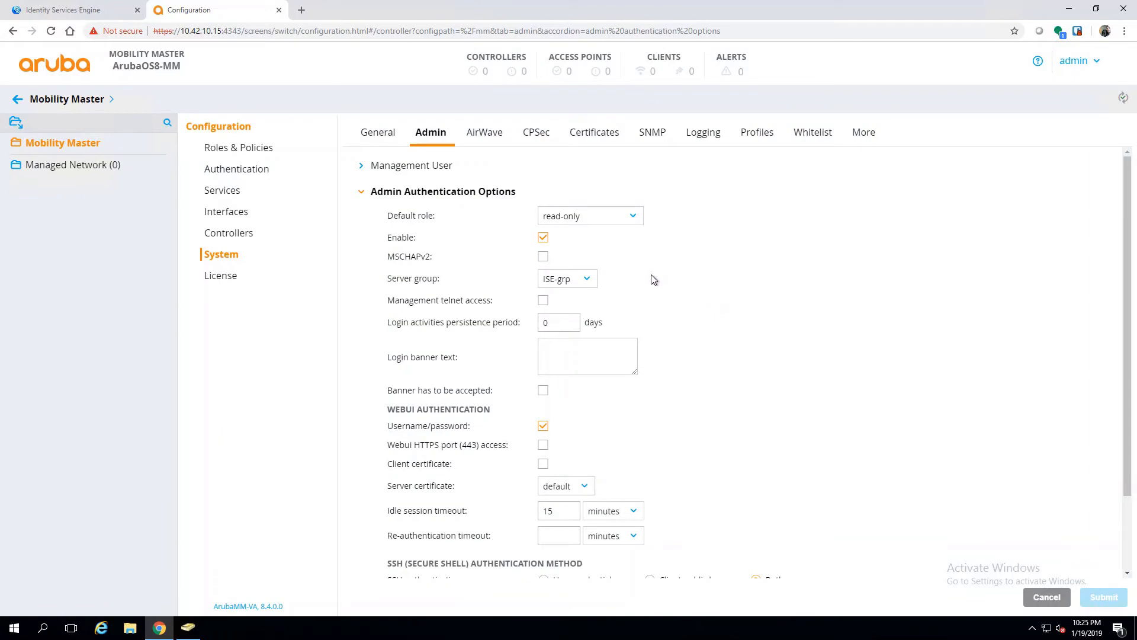
# Step: Log out of the Mobility Master admin account and confirm
pyautogui.click(1078, 63)
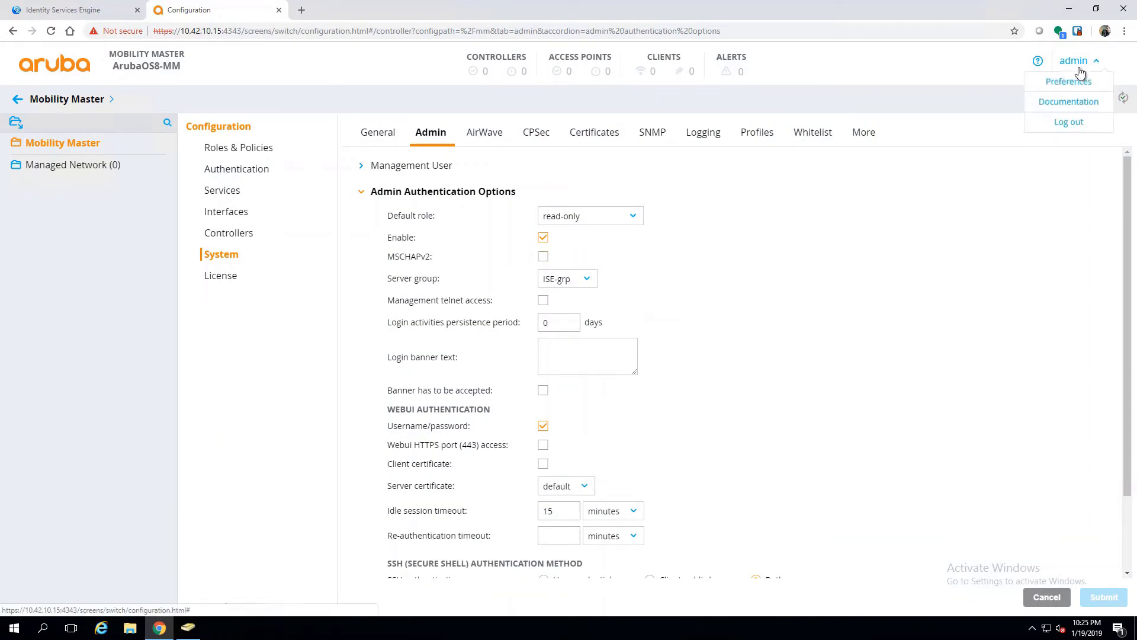
pyautogui.click(1070, 126)
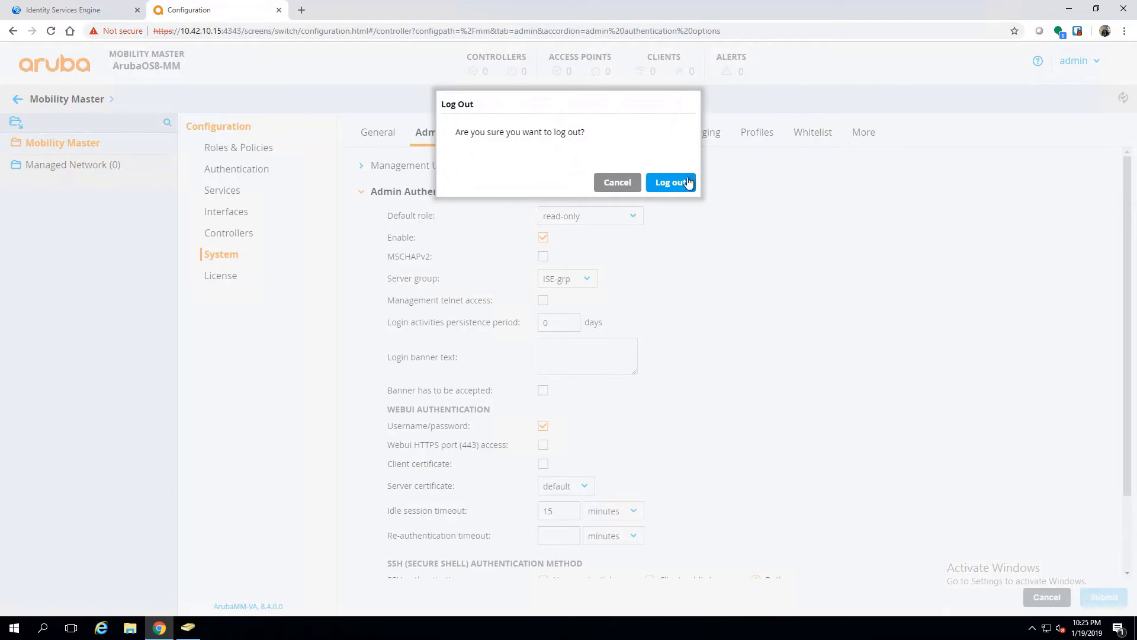
pyautogui.click(676, 182)
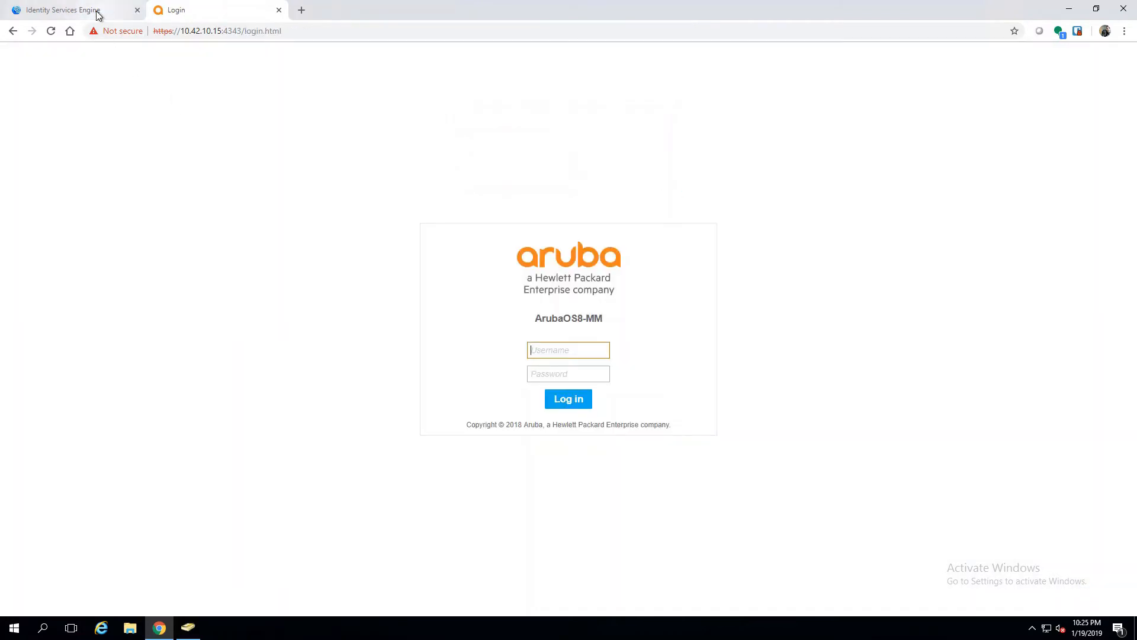
# Step: In ISE, open the TACACS set under Work Centers > Device Administration > Device Admin Policy Sets
pyautogui.click(100, 10)
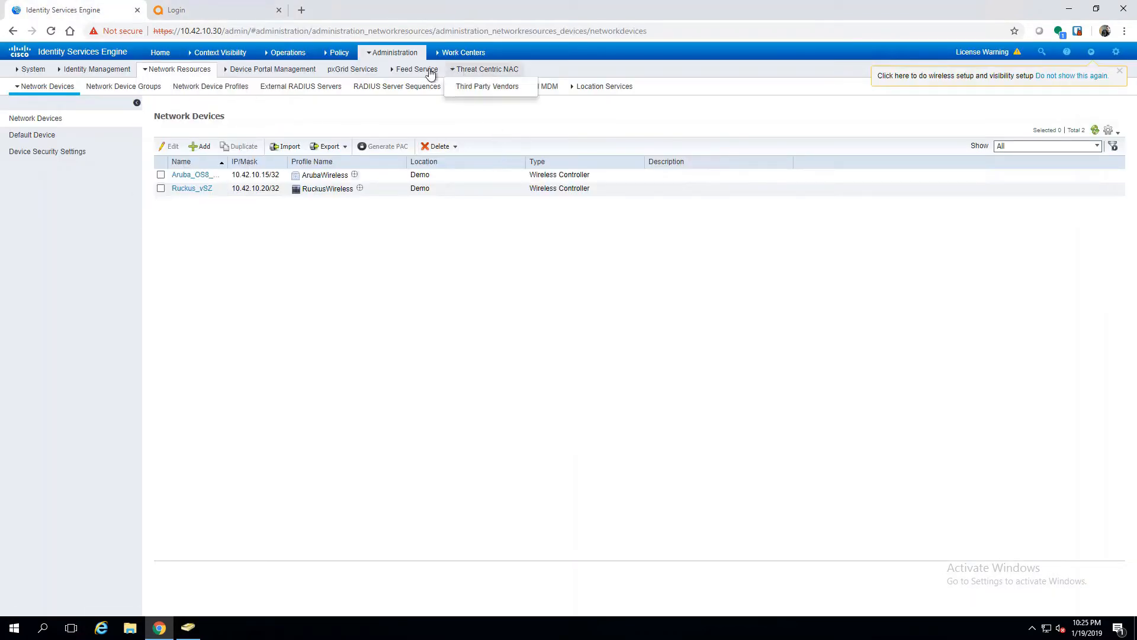
pyautogui.moveTo(465, 54)
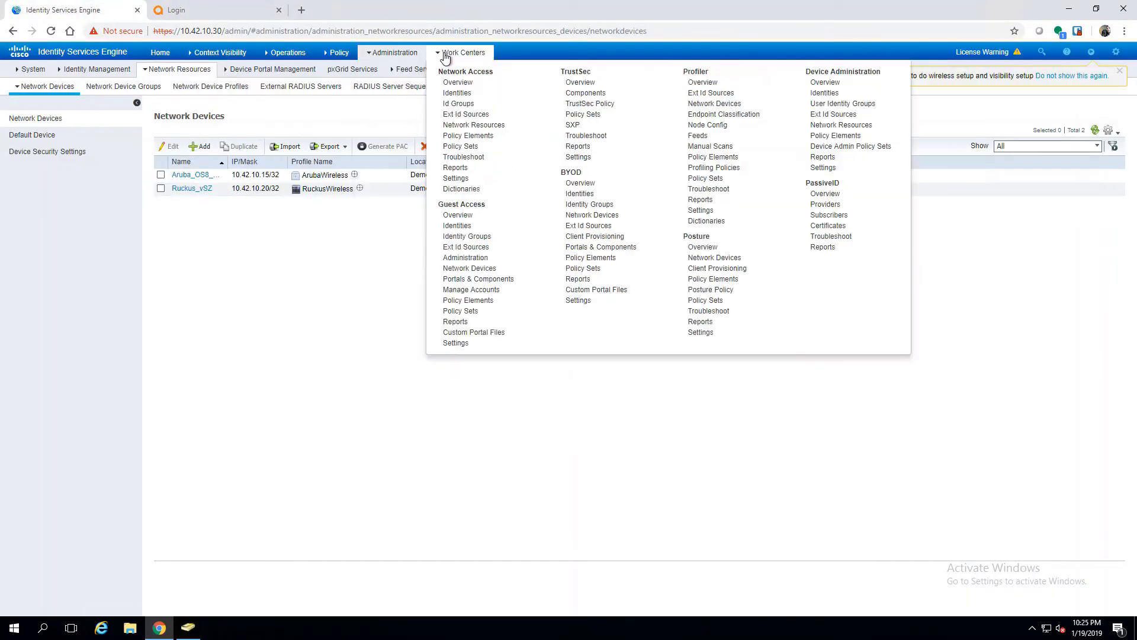
pyautogui.click(857, 147)
pyautogui.moveTo(652, 187)
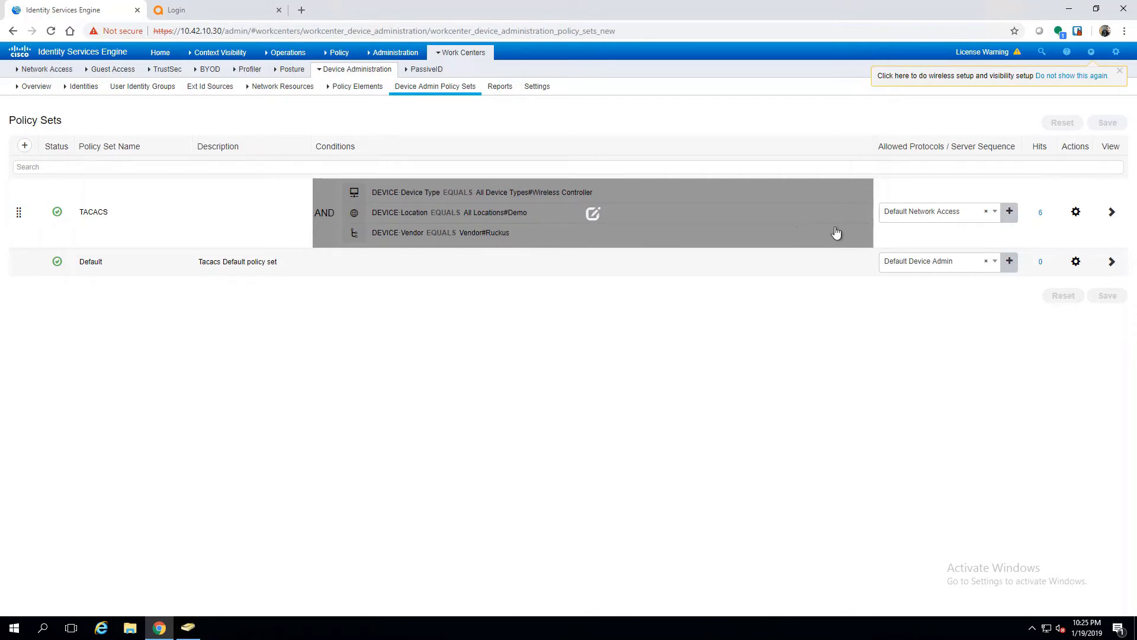
pyautogui.click(1114, 216)
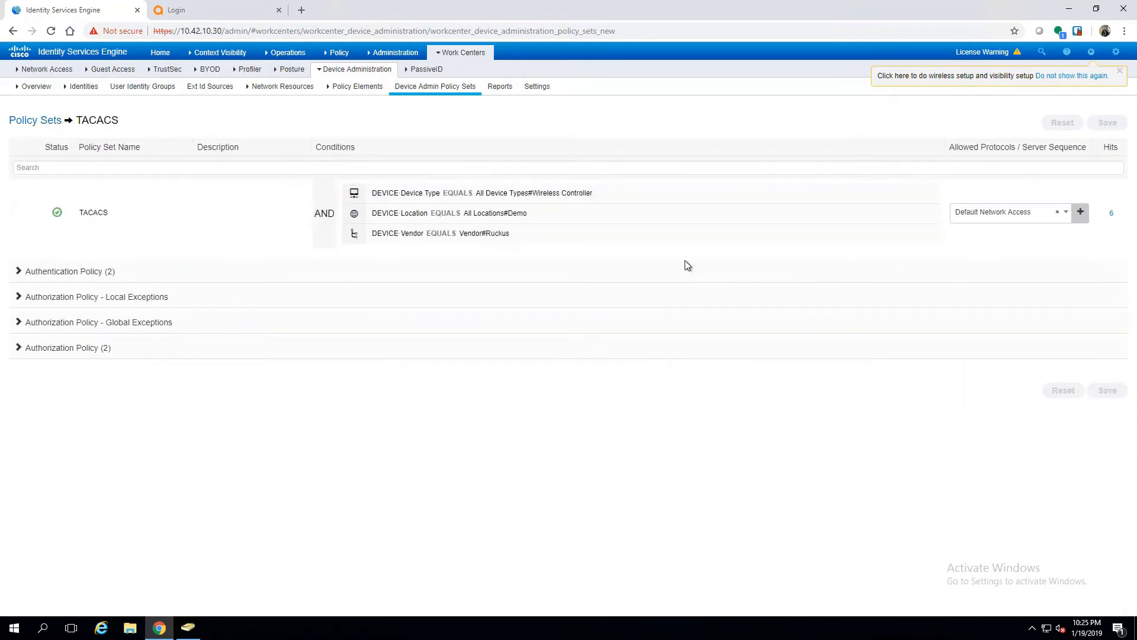
# Step: Add an OR group to the TACACS set conditions containing DEVICE Vendor equals Vendor#Ruckus
pyautogui.click(629, 214)
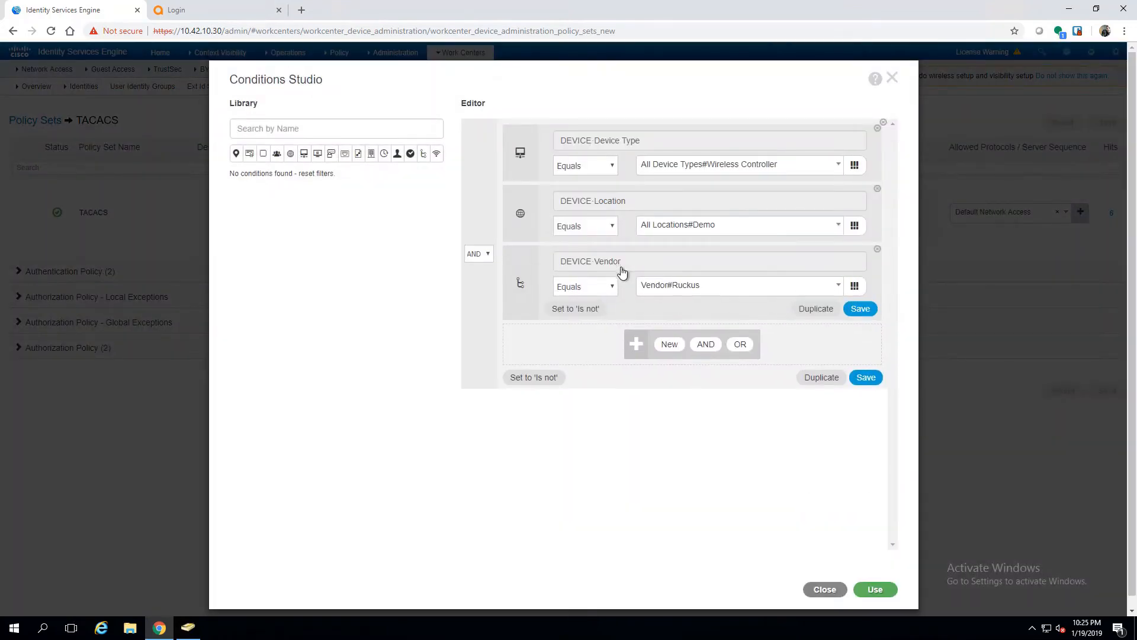
pyautogui.click(746, 332)
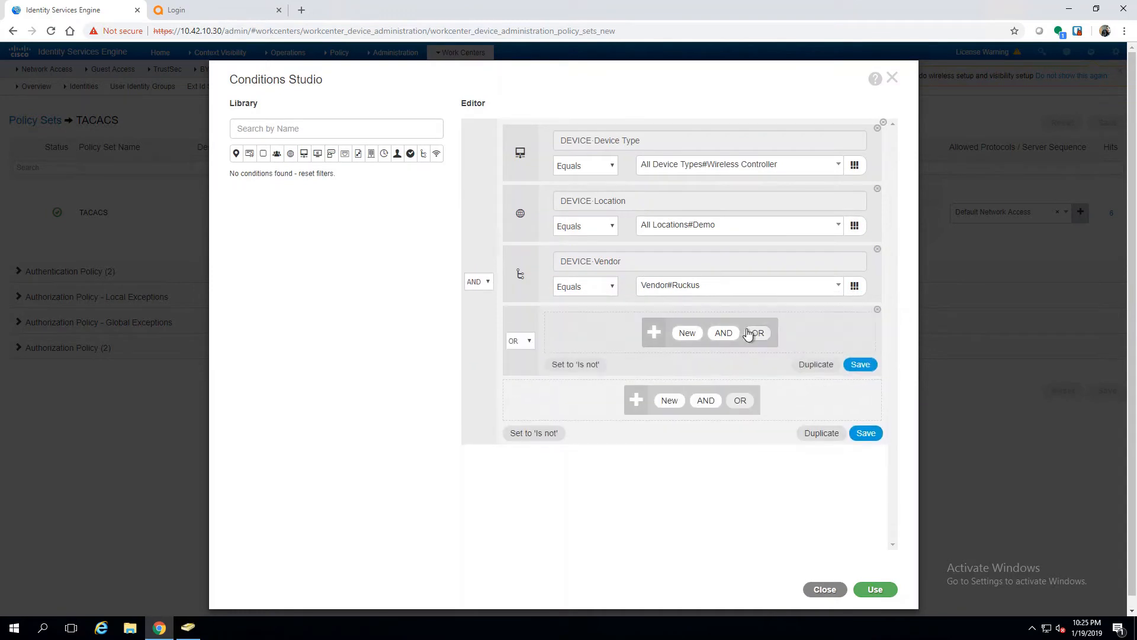
pyautogui.click(687, 333)
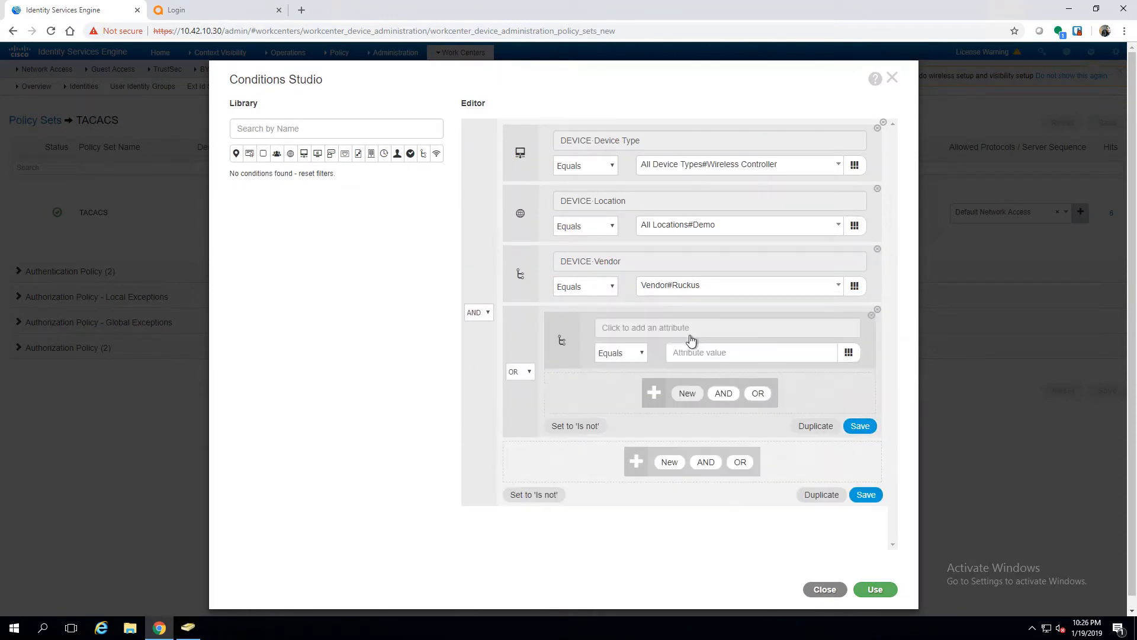
pyautogui.click(654, 333)
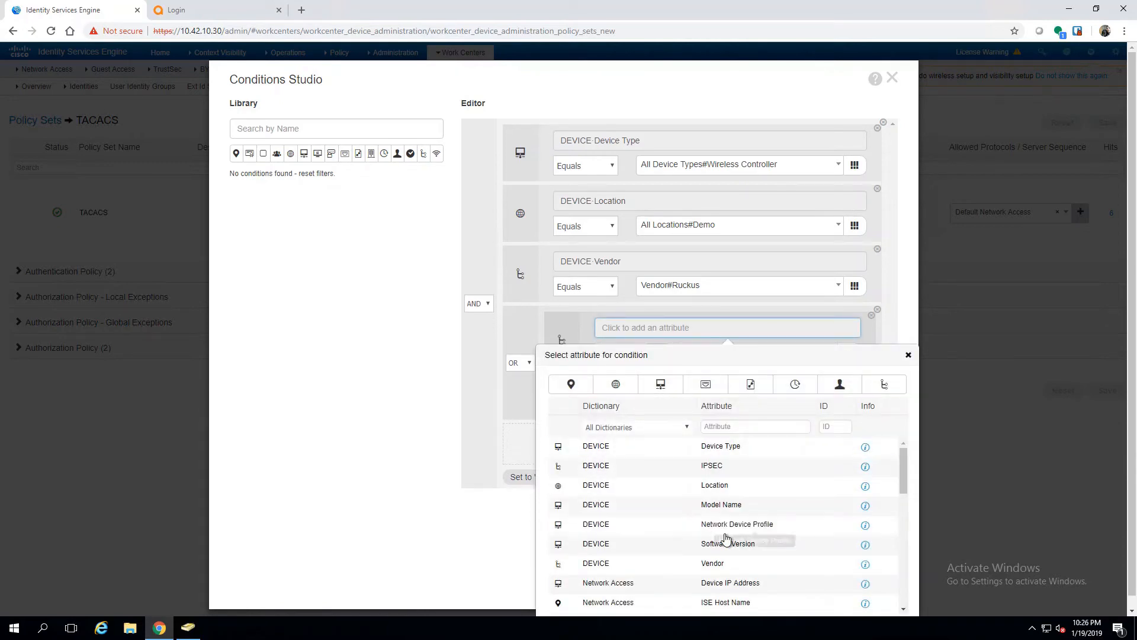
pyautogui.click(724, 563)
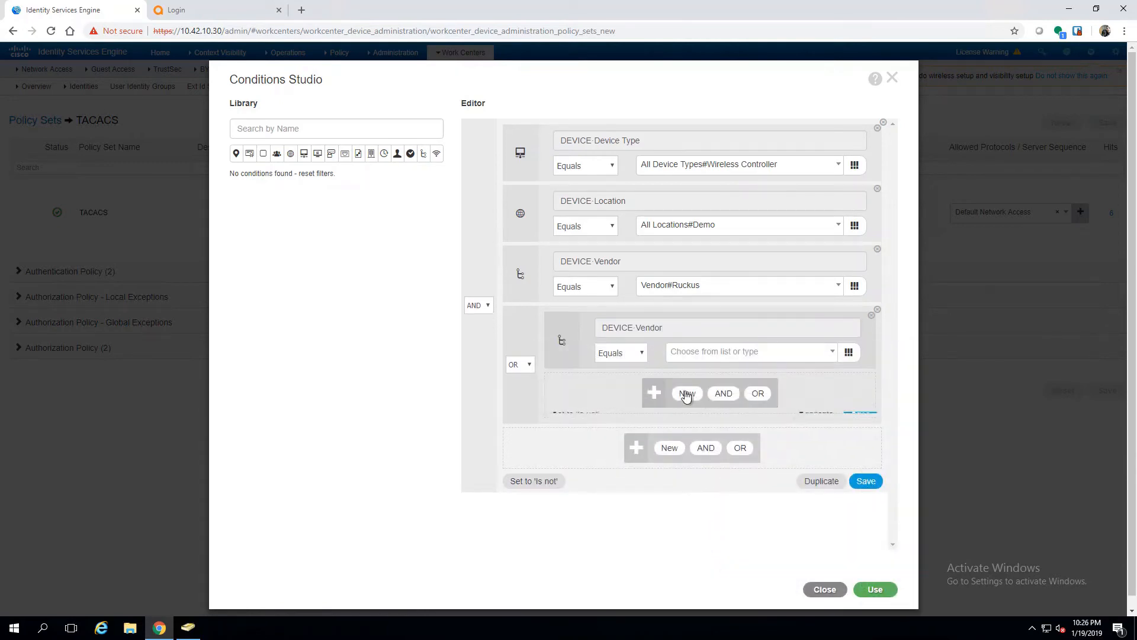
pyautogui.click(691, 360)
pyautogui.click(708, 429)
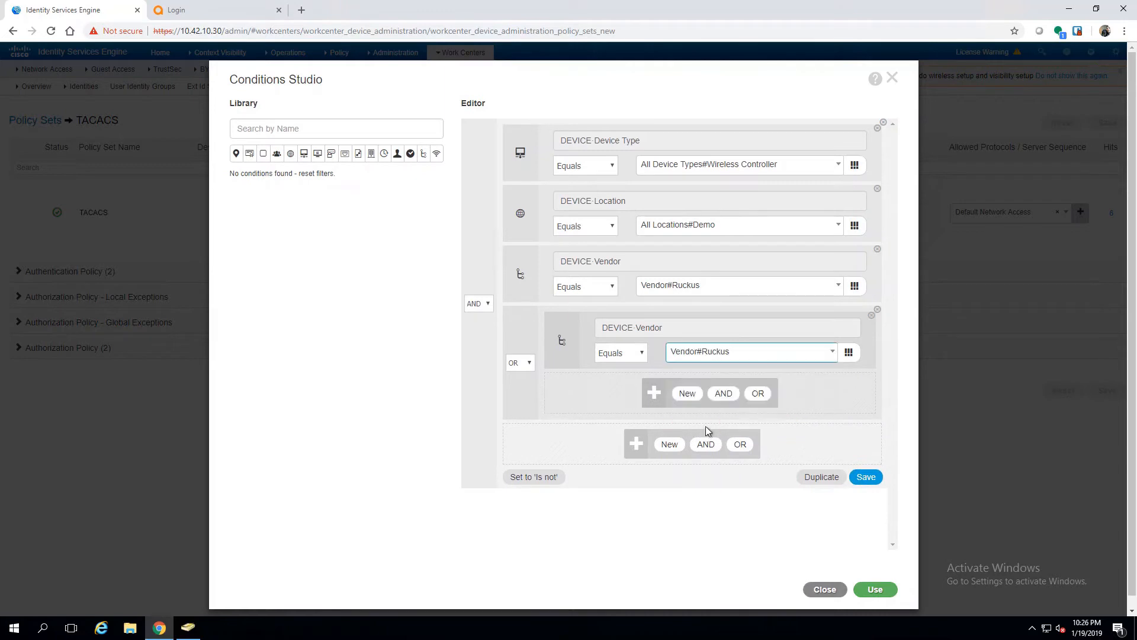
# Step: Add DEVICE Vendor equals Vendor#Aruba to the OR group and delete the standalone Vendor#Ruckus condition
pyautogui.click(686, 394)
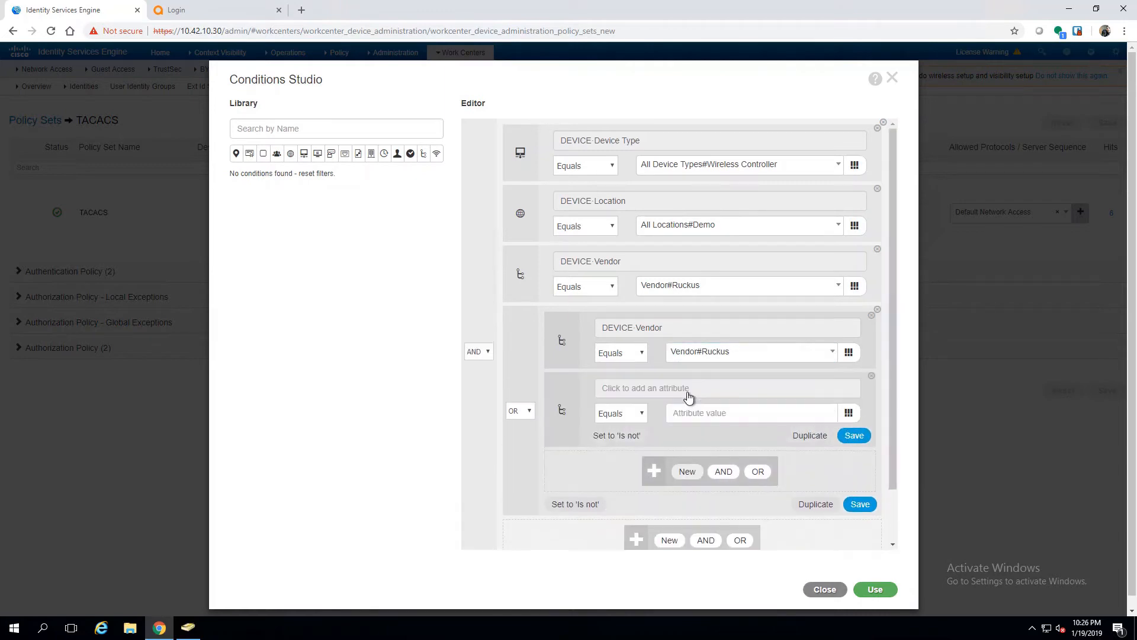
pyautogui.click(670, 388)
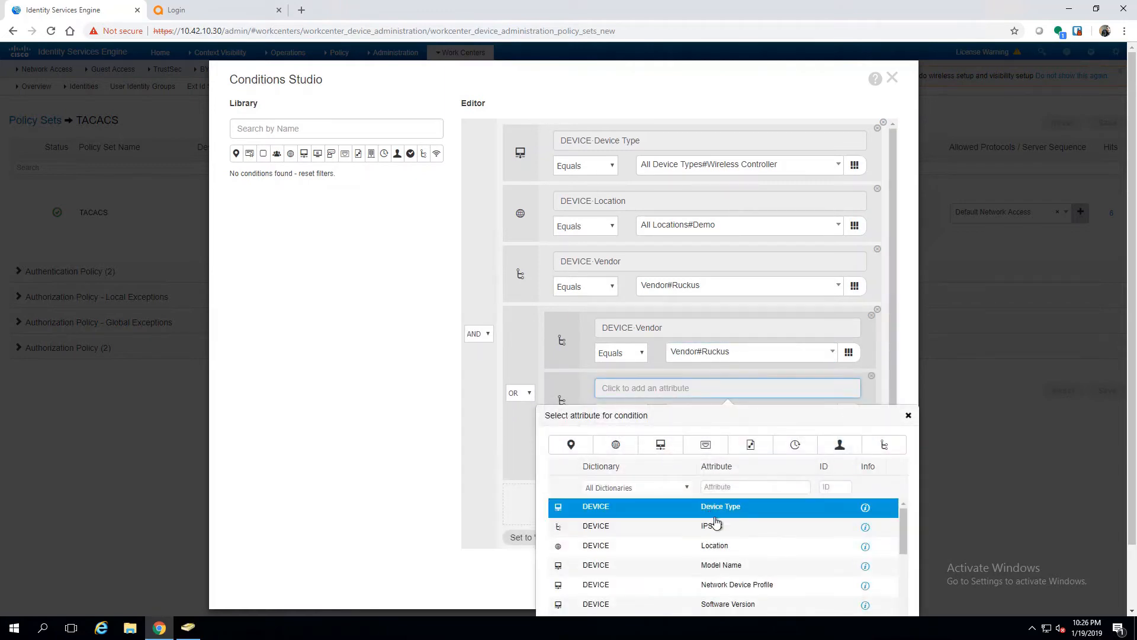
pyautogui.scroll(-10, 729, 556)
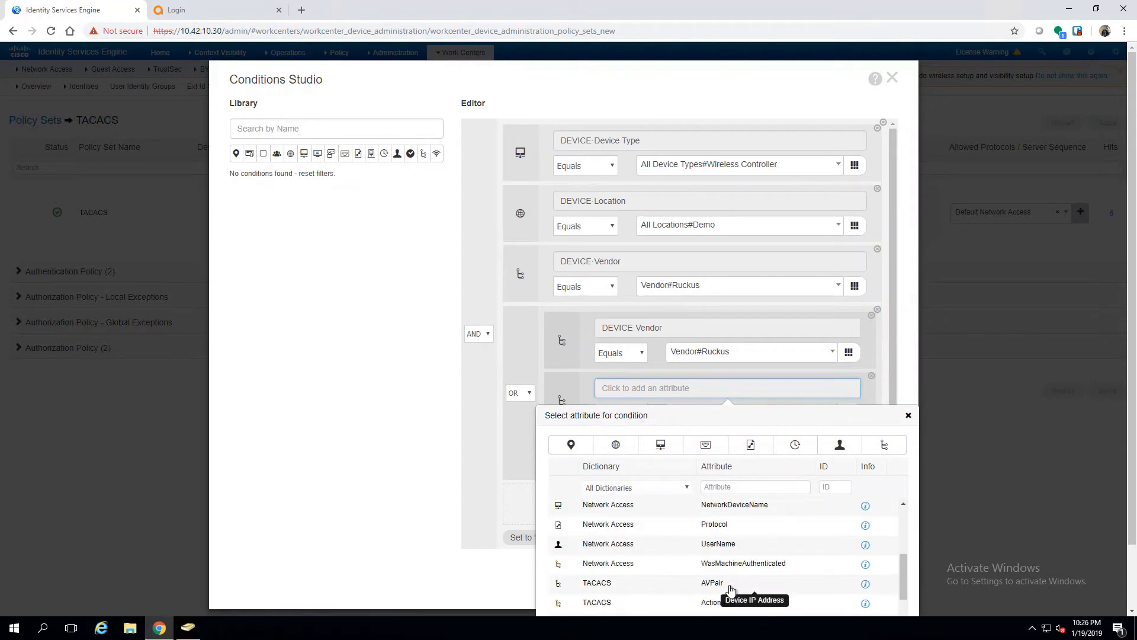
pyautogui.scroll(-5, 729, 590)
pyautogui.scroll(8, 729, 587)
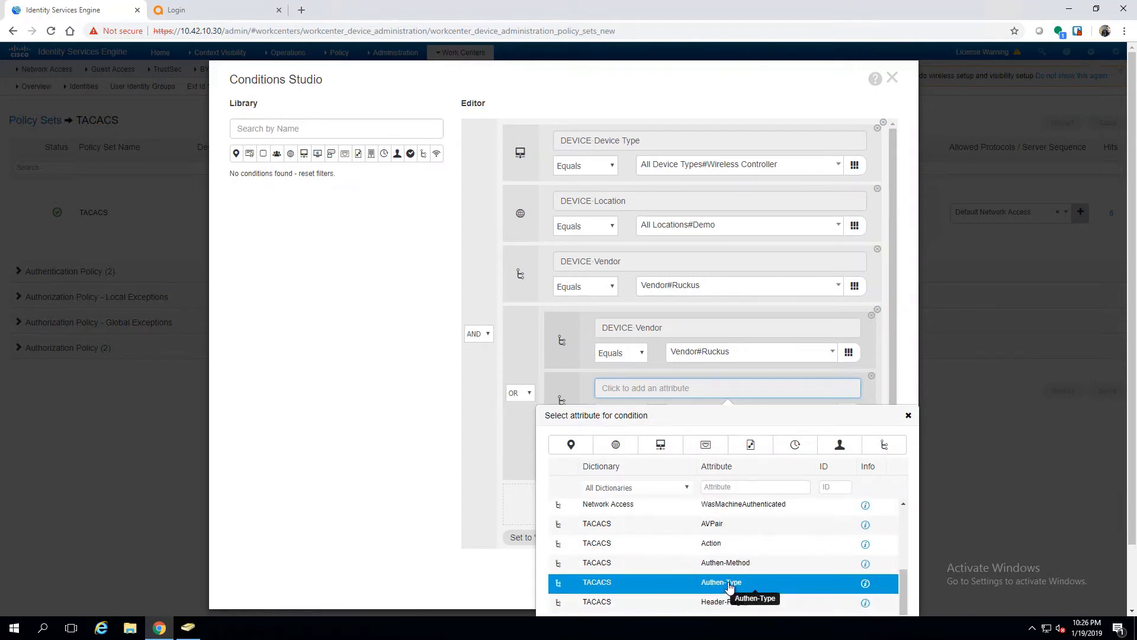
pyautogui.scroll(1, 729, 586)
pyautogui.scroll(-1, 729, 583)
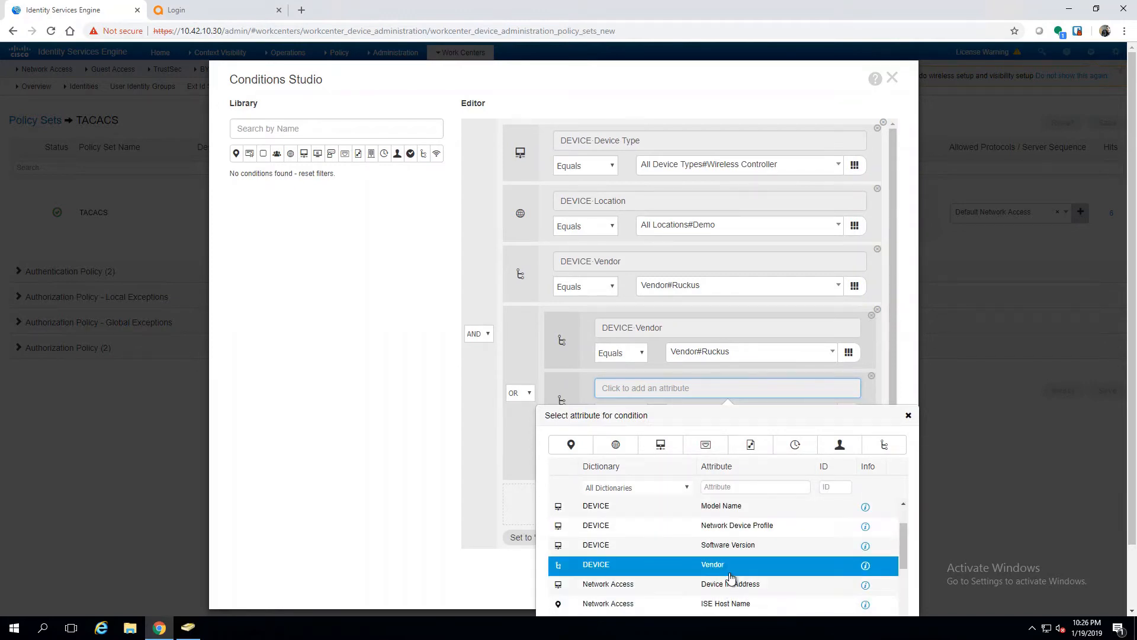
pyautogui.click(729, 569)
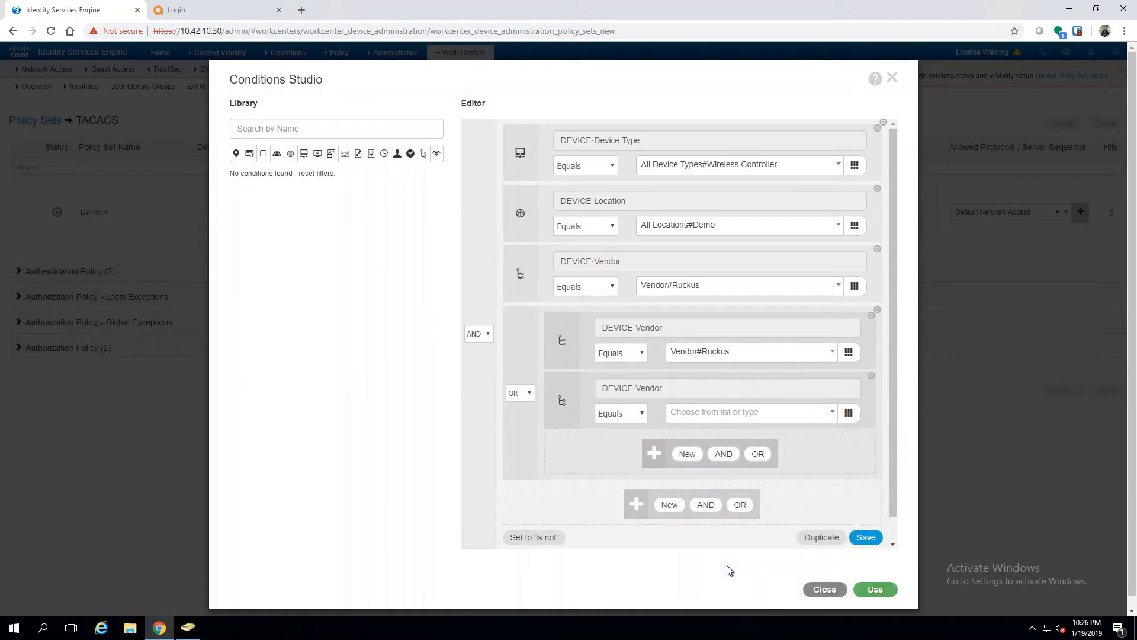
pyautogui.click(701, 414)
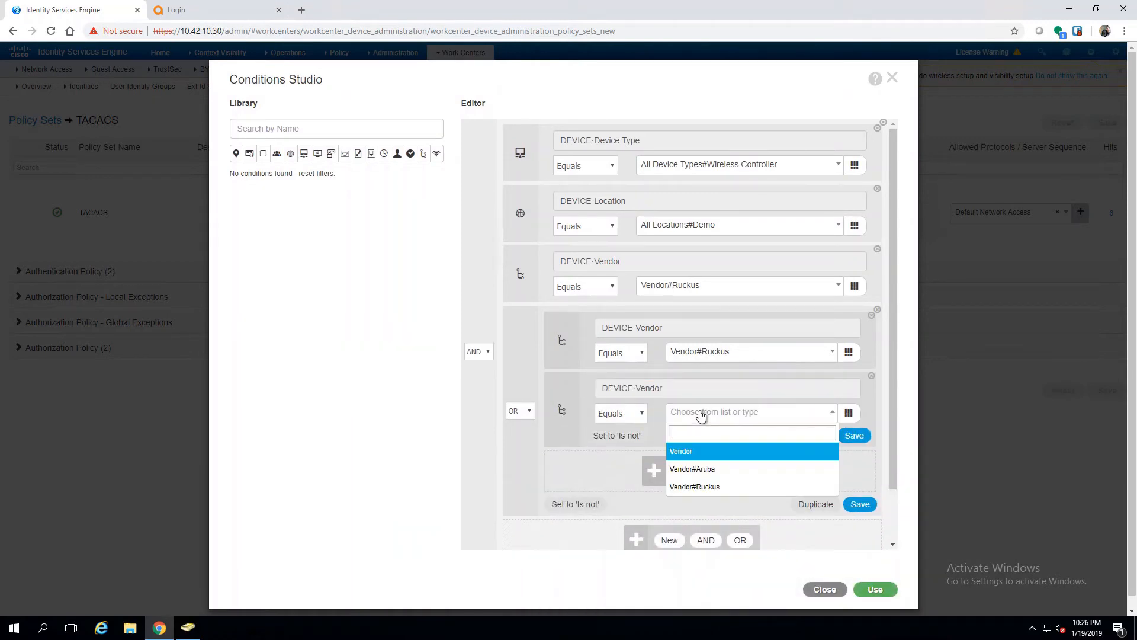
pyautogui.click(703, 469)
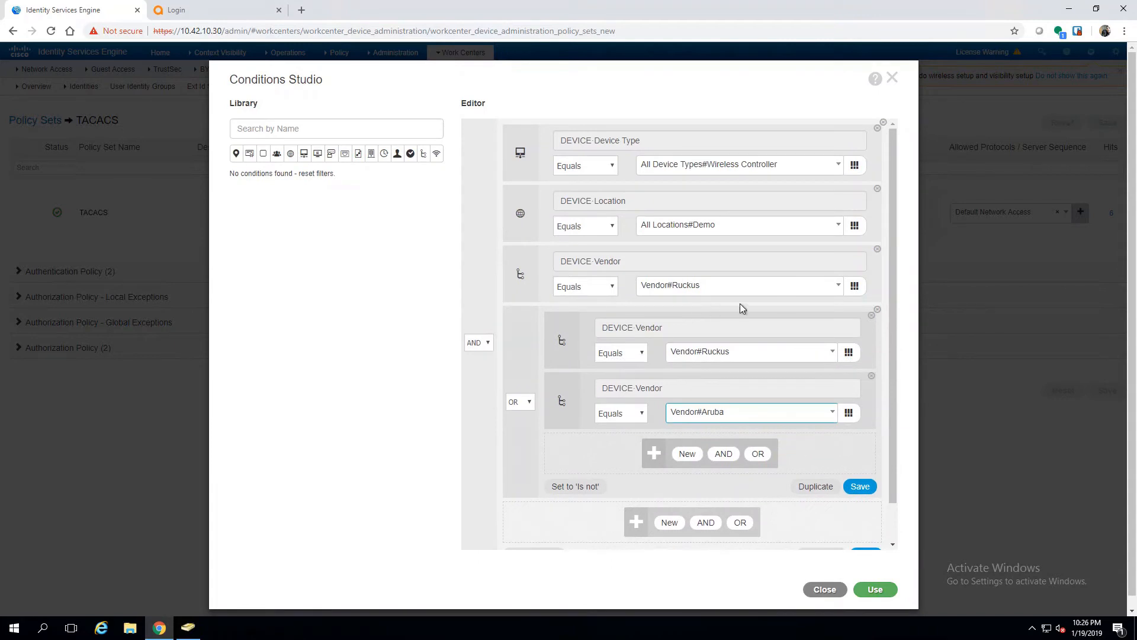
pyautogui.moveTo(851, 274)
pyautogui.click(877, 251)
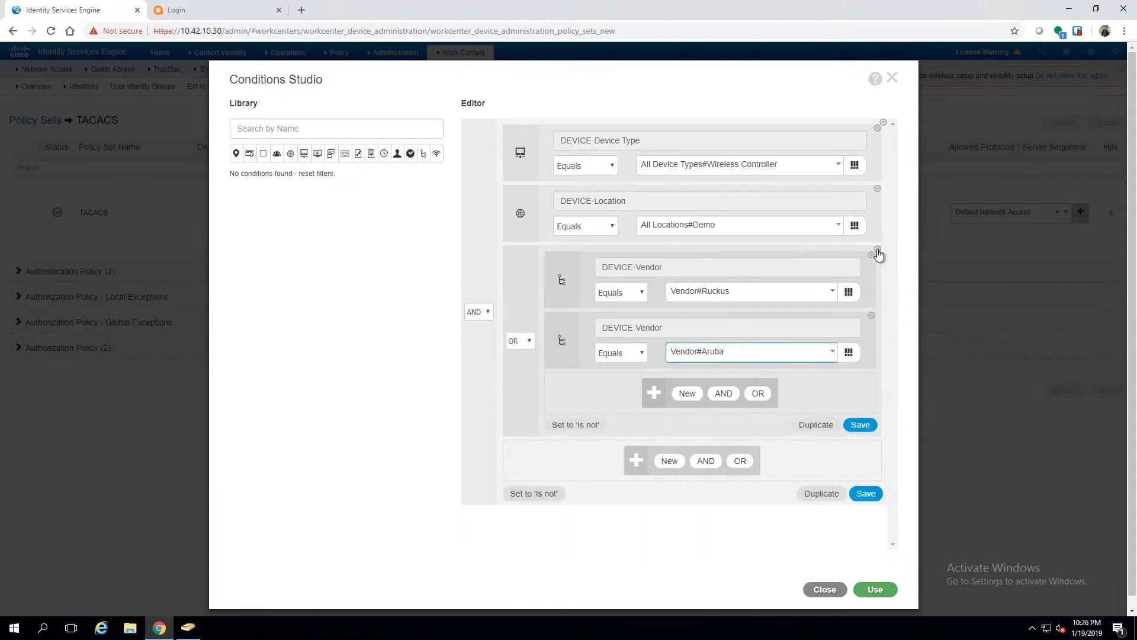
# Step: Apply the Ruckus-or-Aruba conditions and expand the Authentication and Authorization Policy sections
pyautogui.click(875, 589)
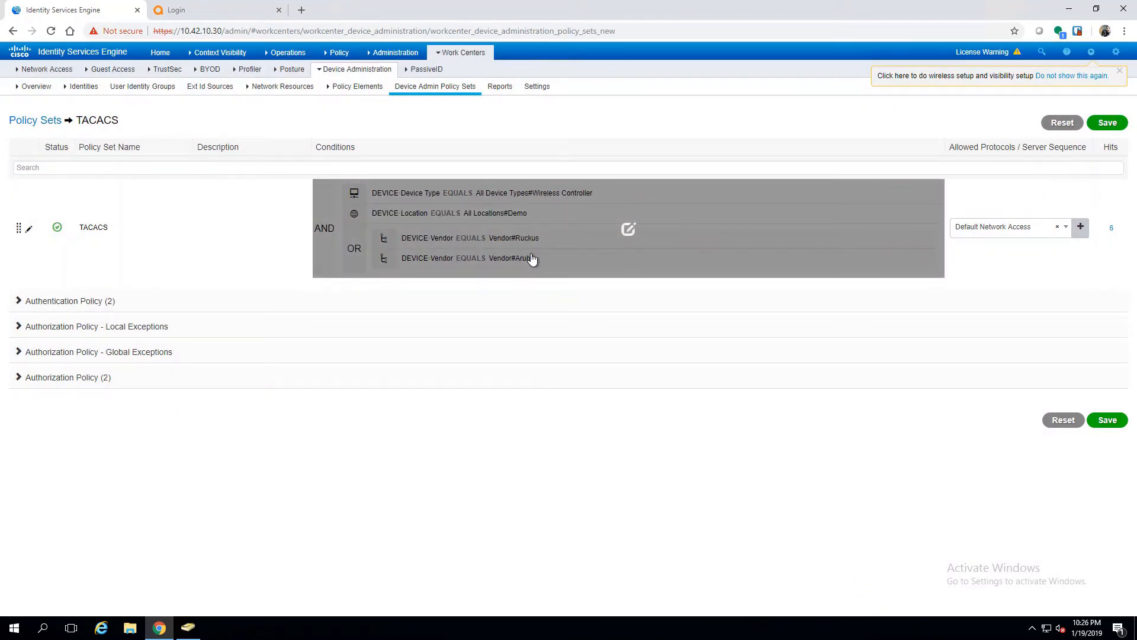
pyautogui.click(24, 304)
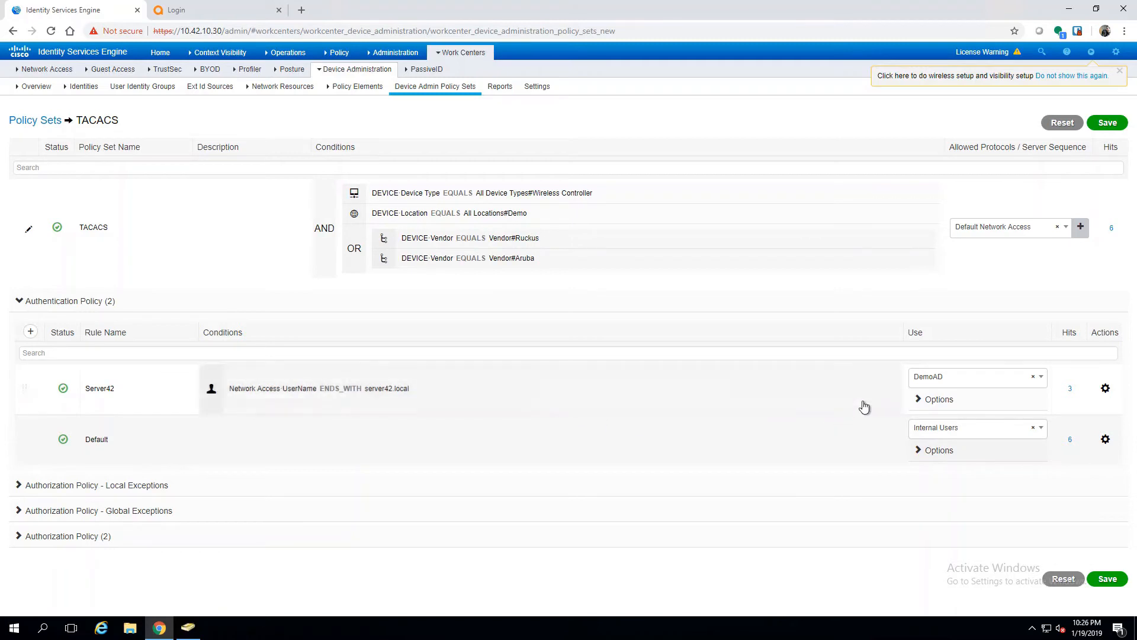
pyautogui.click(68, 536)
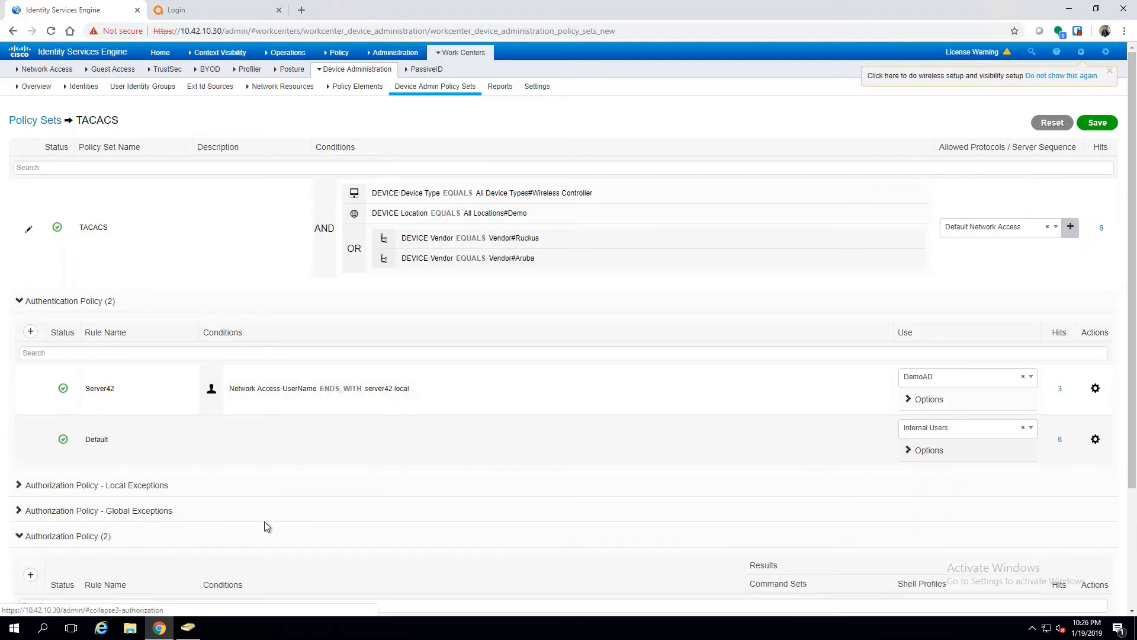
pyautogui.scroll(-3, 360, 463)
pyautogui.moveTo(353, 508)
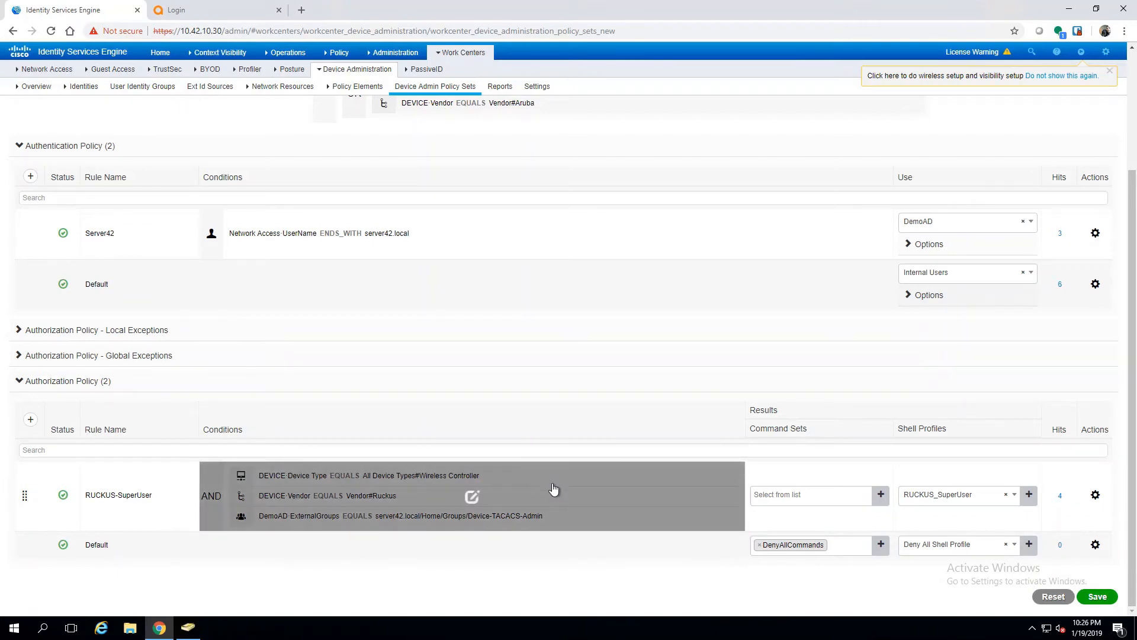
# Step: Insert Authorization Rule 1 below RUCKUS-SuperUser and open Conditions Studio for its conditions
pyautogui.click(1095, 496)
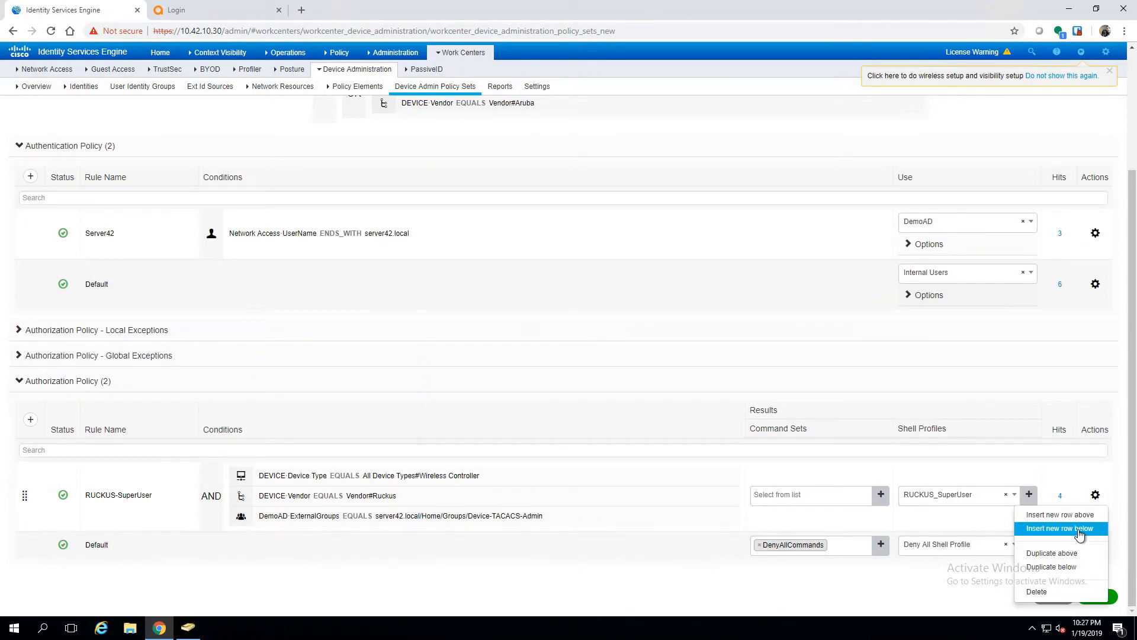
pyautogui.click(1079, 534)
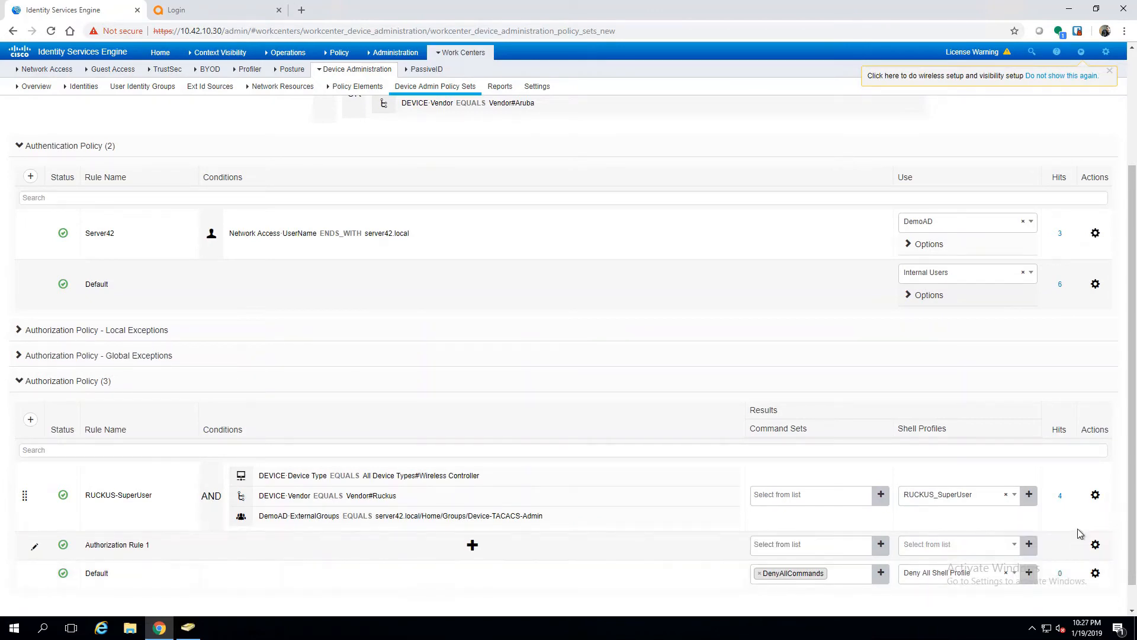
pyautogui.click(473, 546)
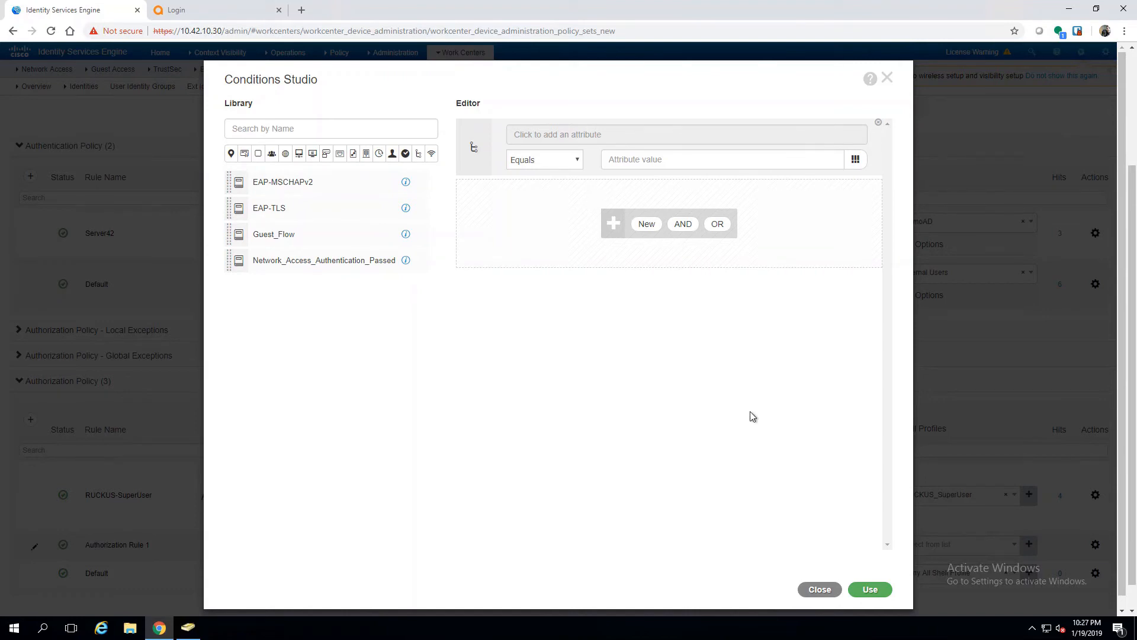
# Step: Add conditions DEVICE Device Type = Wireless Controller and DEVICE Vendor = Vendor#Aruba
pyautogui.click(612, 138)
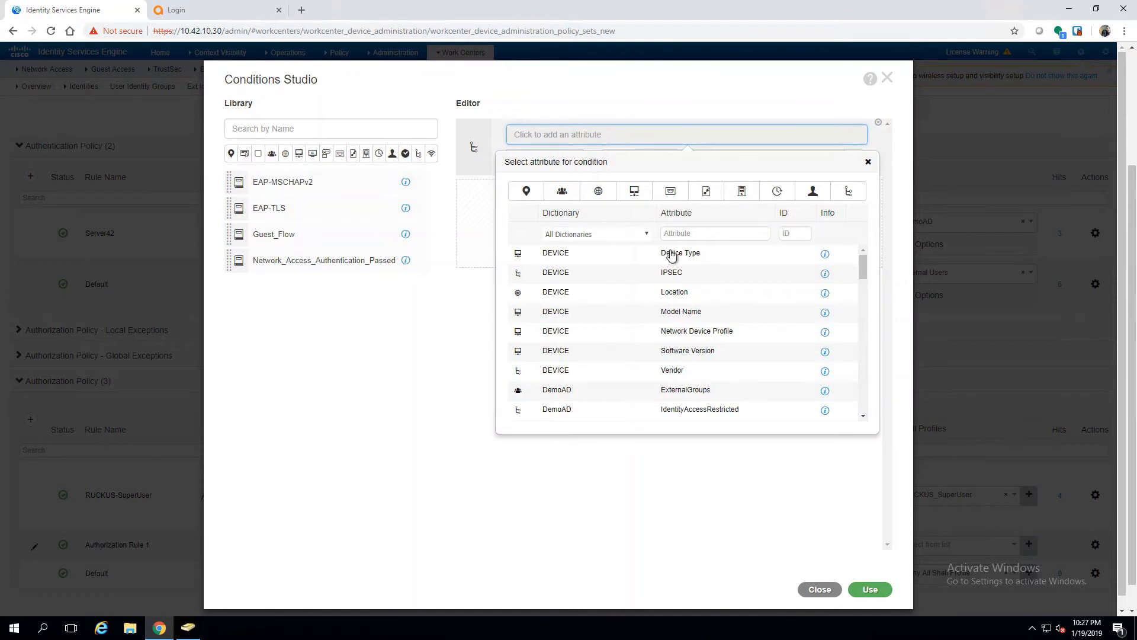
pyautogui.click(693, 259)
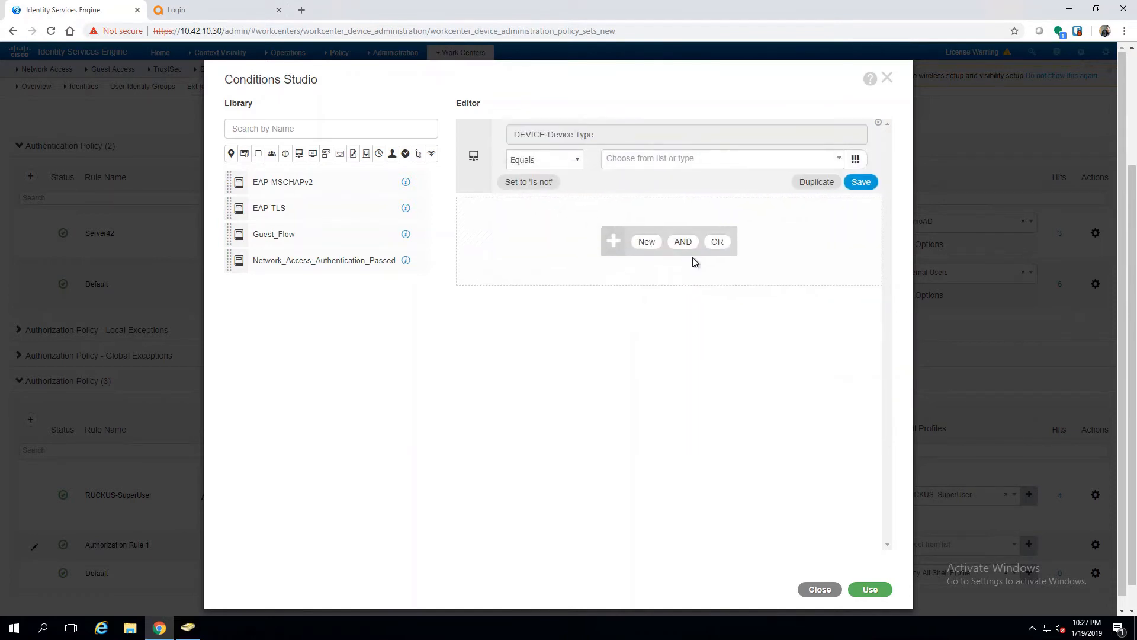
pyautogui.click(640, 157)
pyautogui.click(664, 210)
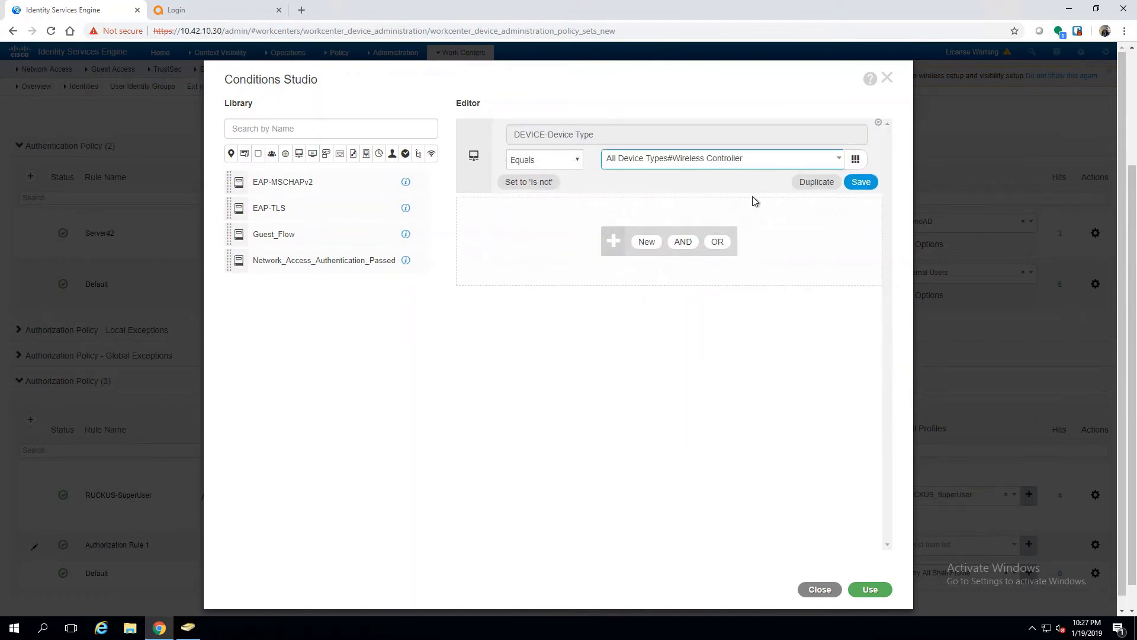
pyautogui.click(649, 243)
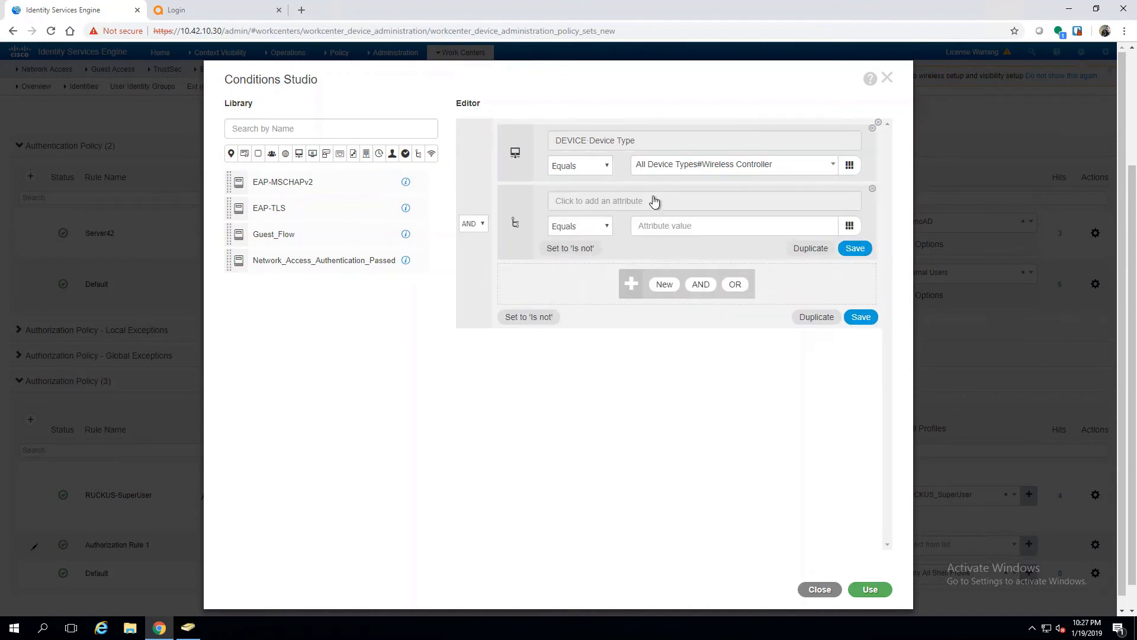
pyautogui.click(652, 200)
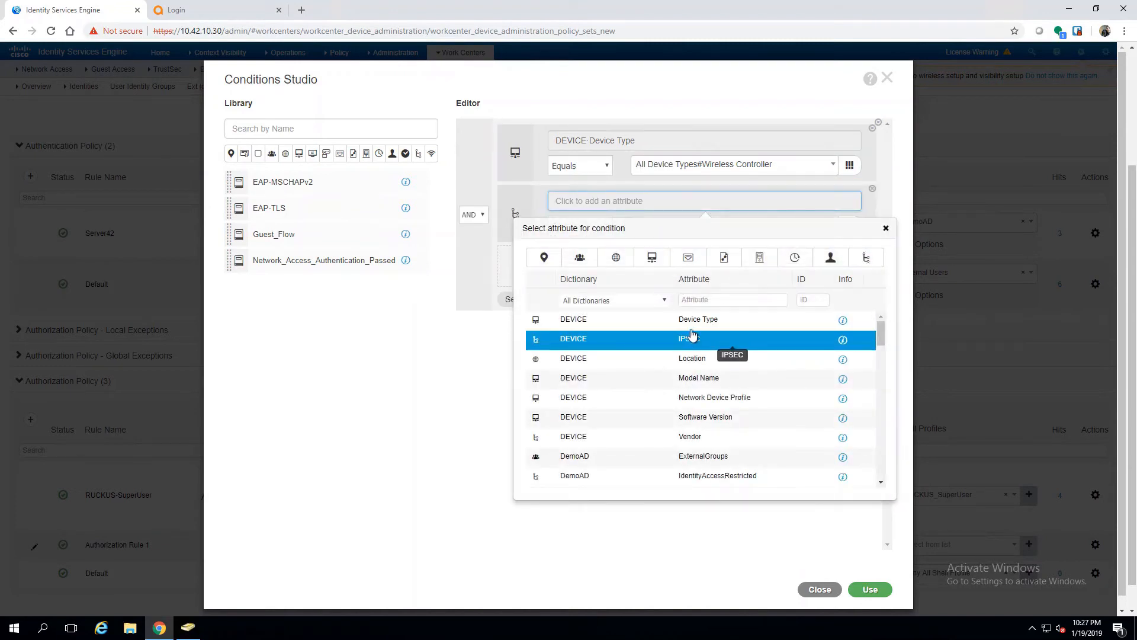
pyautogui.click(695, 438)
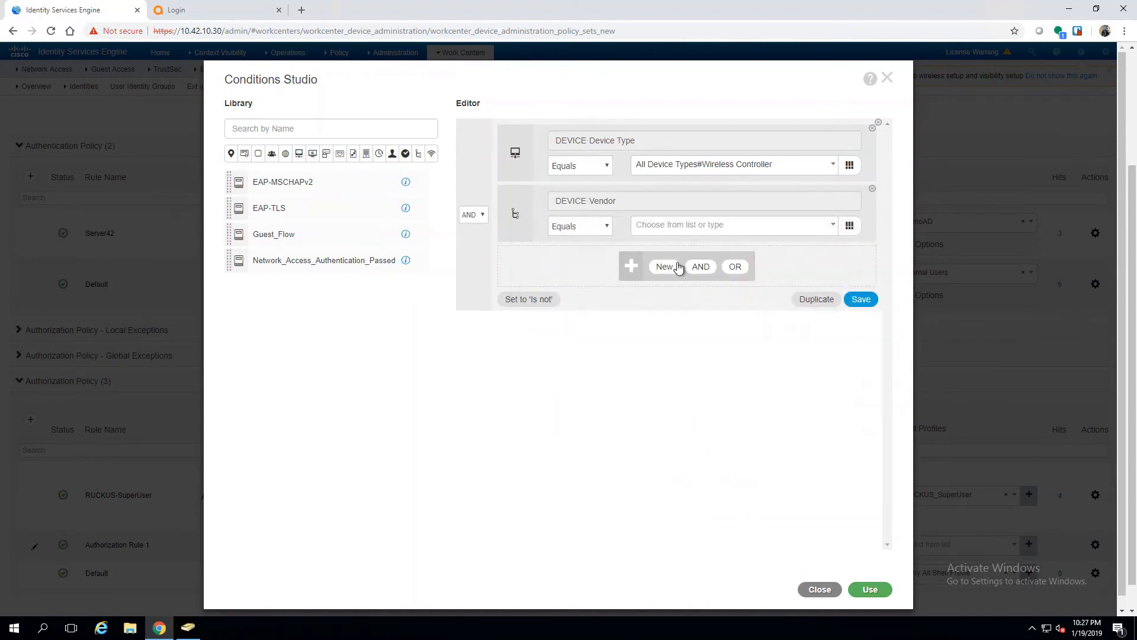
pyautogui.click(664, 226)
pyautogui.click(662, 287)
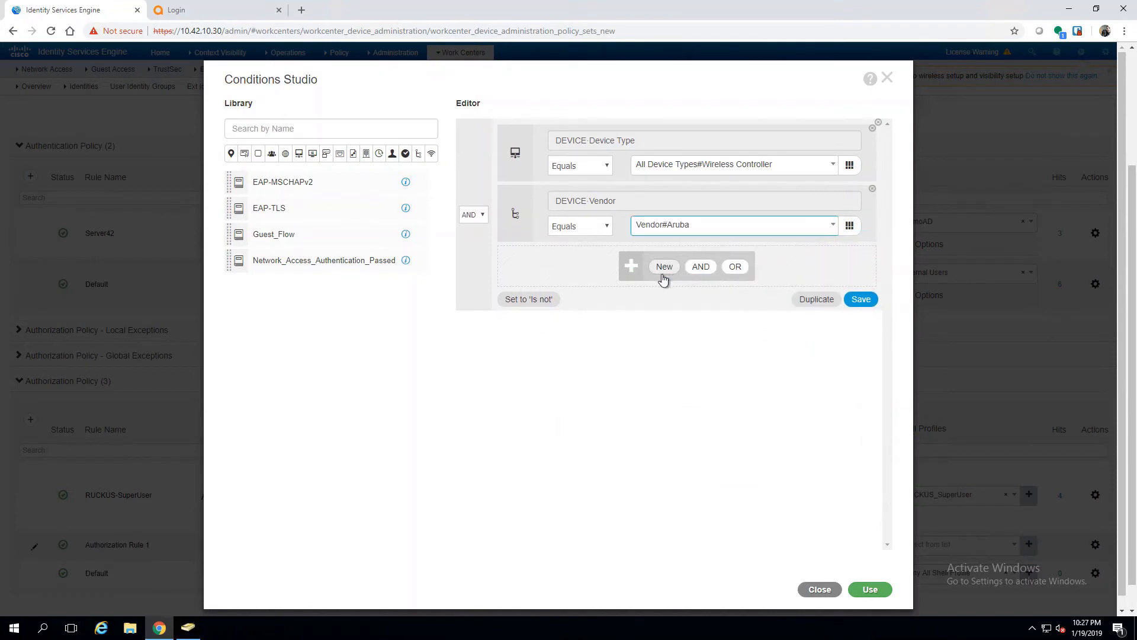
# Step: Add DemoAD ExternalGroups = Device-TACACS-Admin as a third condition and apply all three
pyautogui.click(664, 270)
pyautogui.click(652, 264)
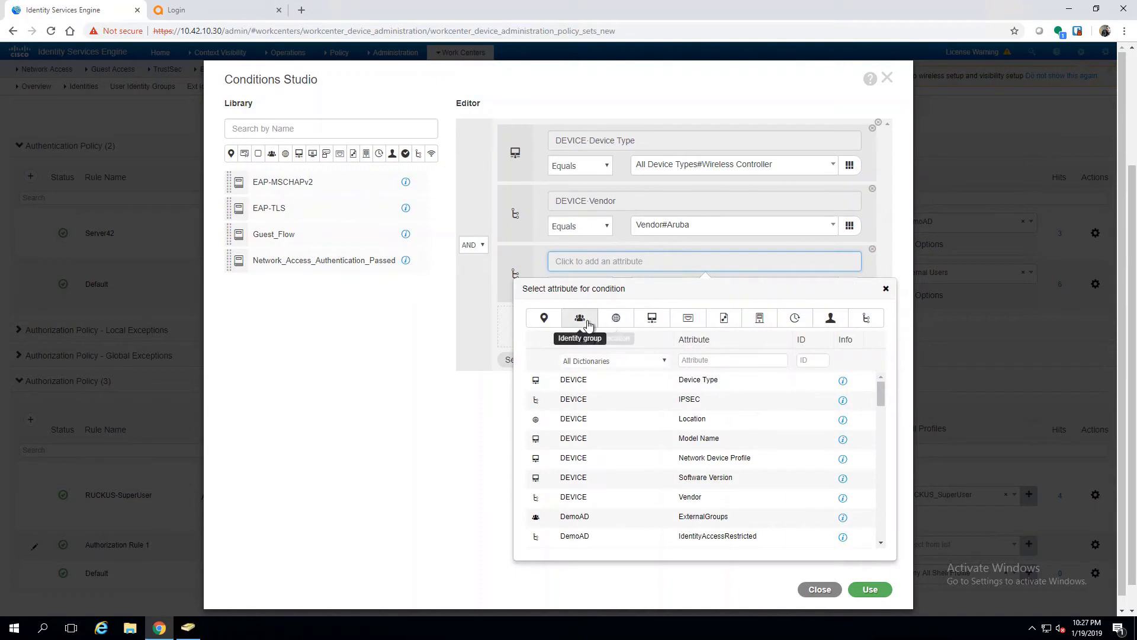
pyautogui.click(580, 317)
pyautogui.click(593, 386)
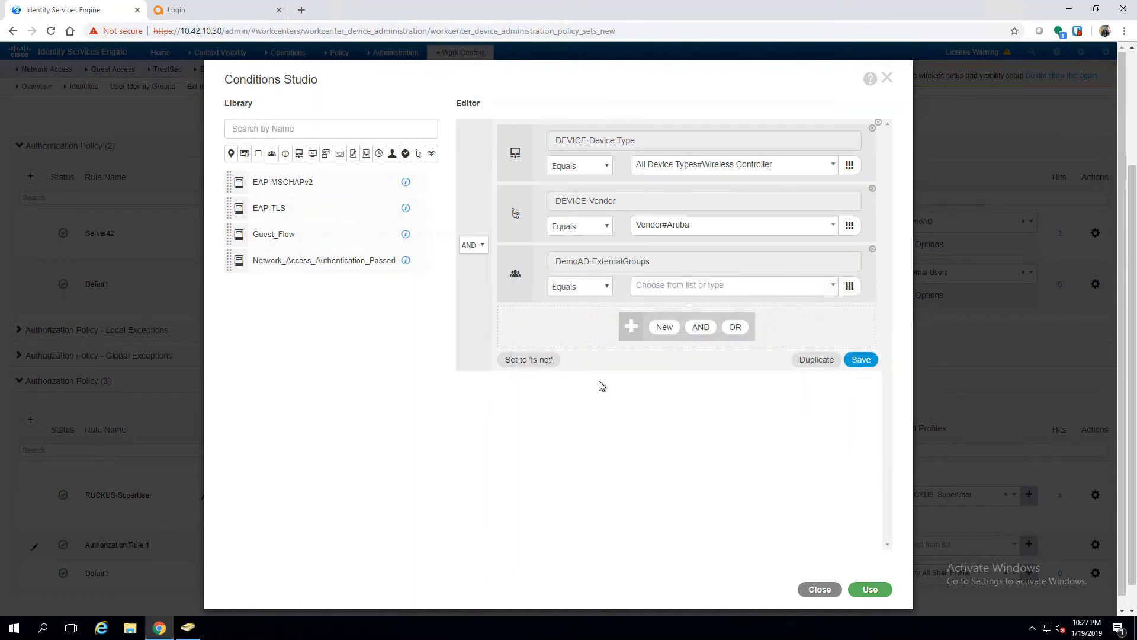
pyautogui.click(668, 287)
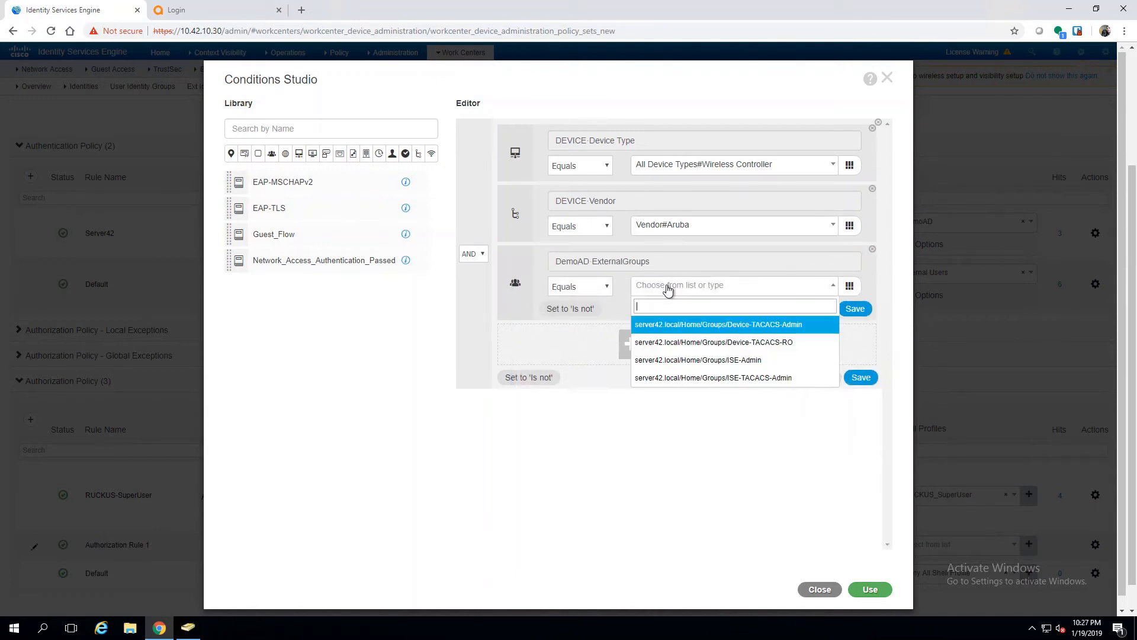
pyautogui.click(680, 325)
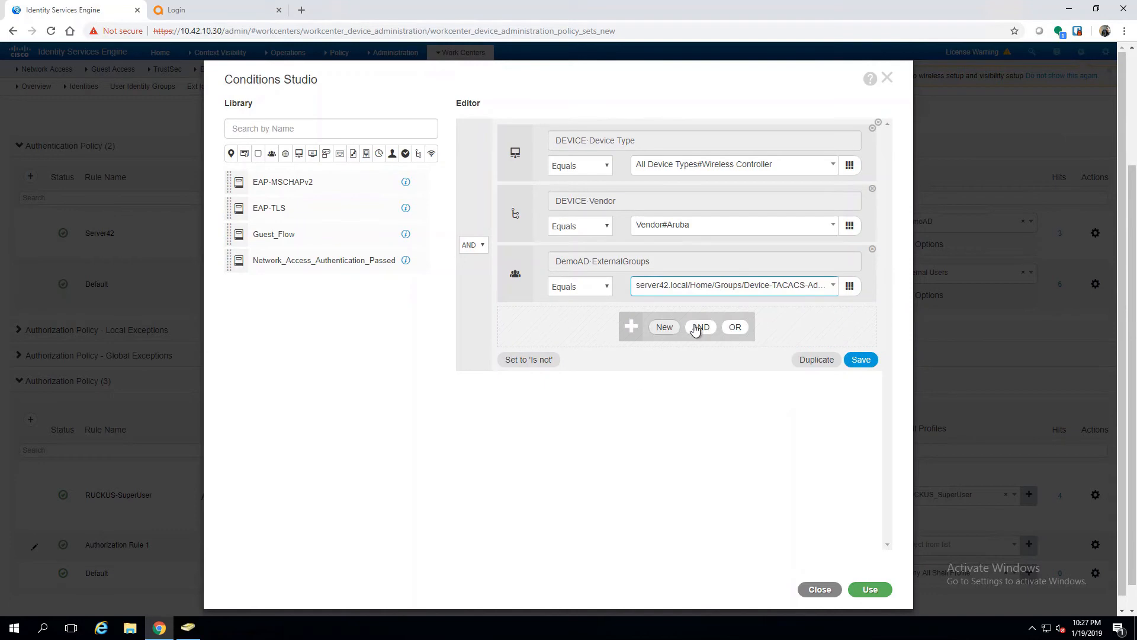
pyautogui.click(870, 589)
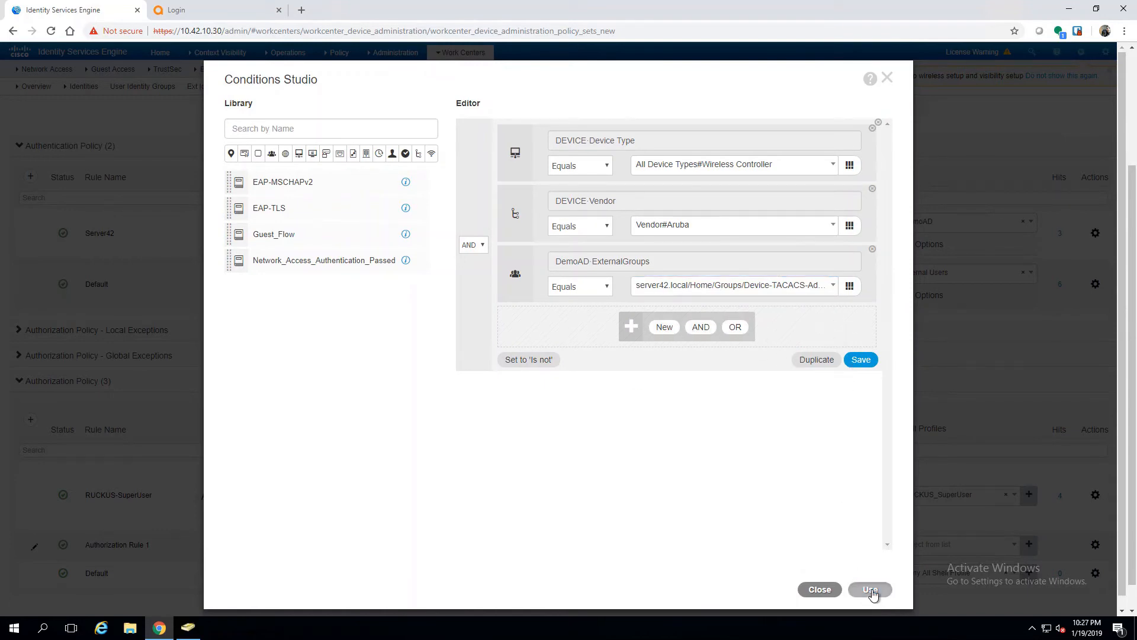
pyautogui.scroll(-1, 548, 371)
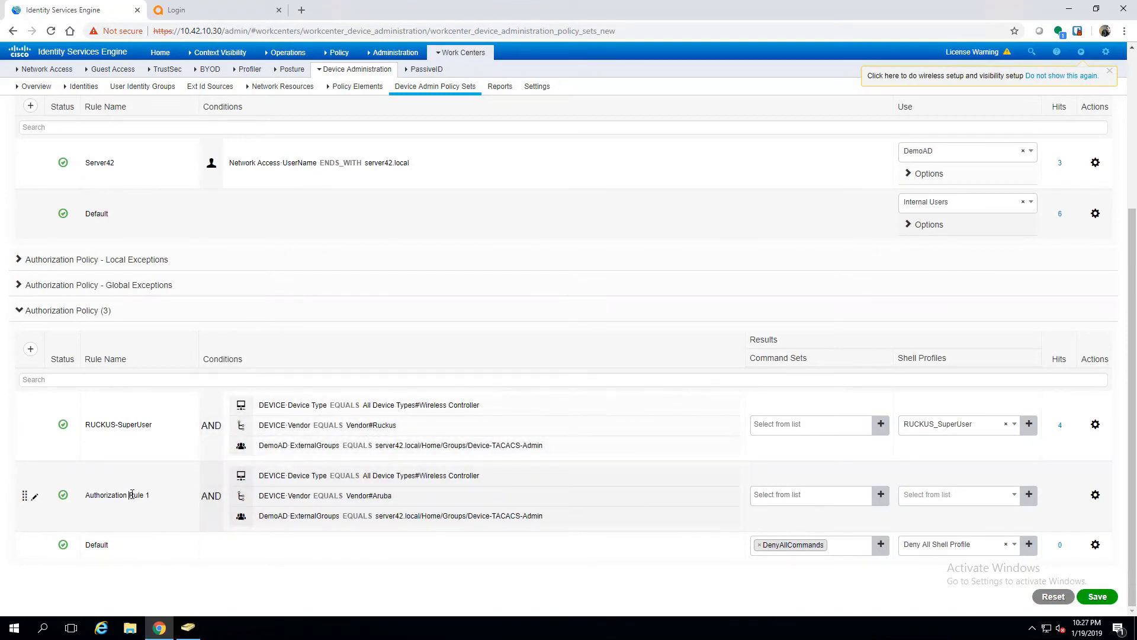
# Step: Rename Authorization Rule 1 to Aruba-SuperUser
pyautogui.moveTo(151, 496); pyautogui.dragTo(92, 499)
pyautogui.press('BackSpace')
pyautogui.press('BackSpace')
pyautogui.write('Aruba-SuperUser')
# Step: Choose Create a New Shell Profile from the Aruba-SuperUser rule's Shell Profiles field
pyautogui.click(1030, 495)
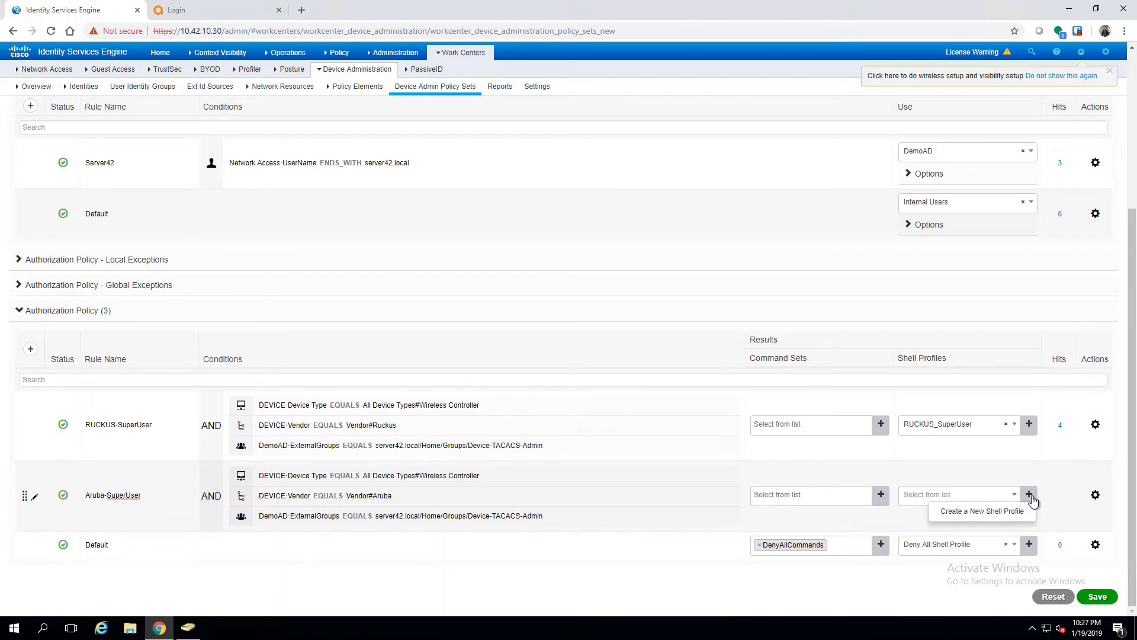
pyautogui.click(1014, 494)
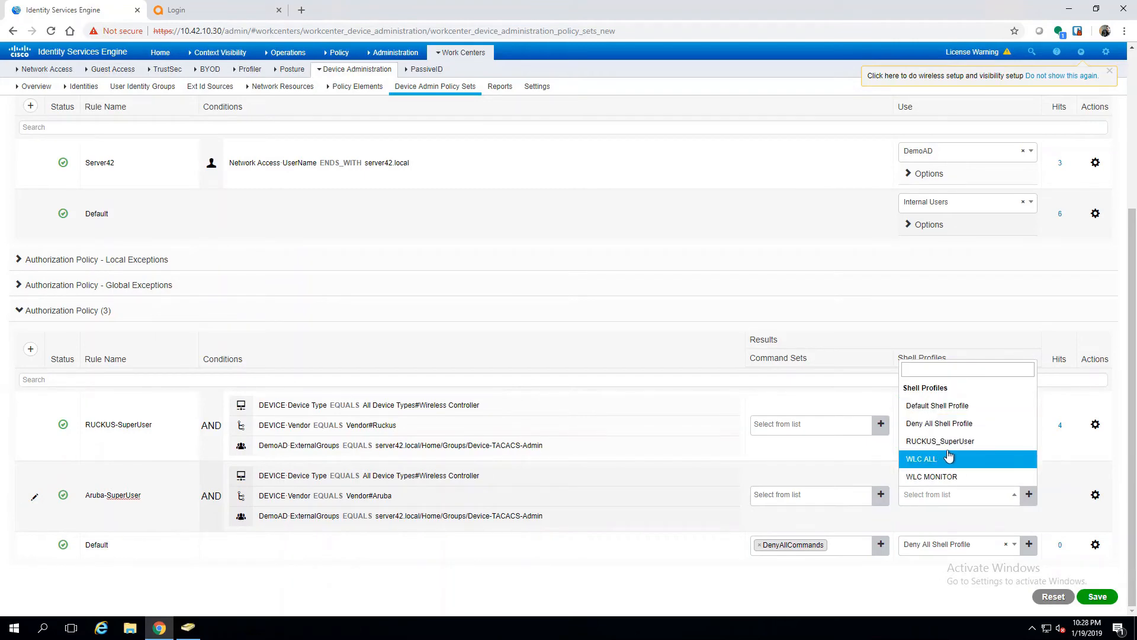
pyautogui.click(1029, 493)
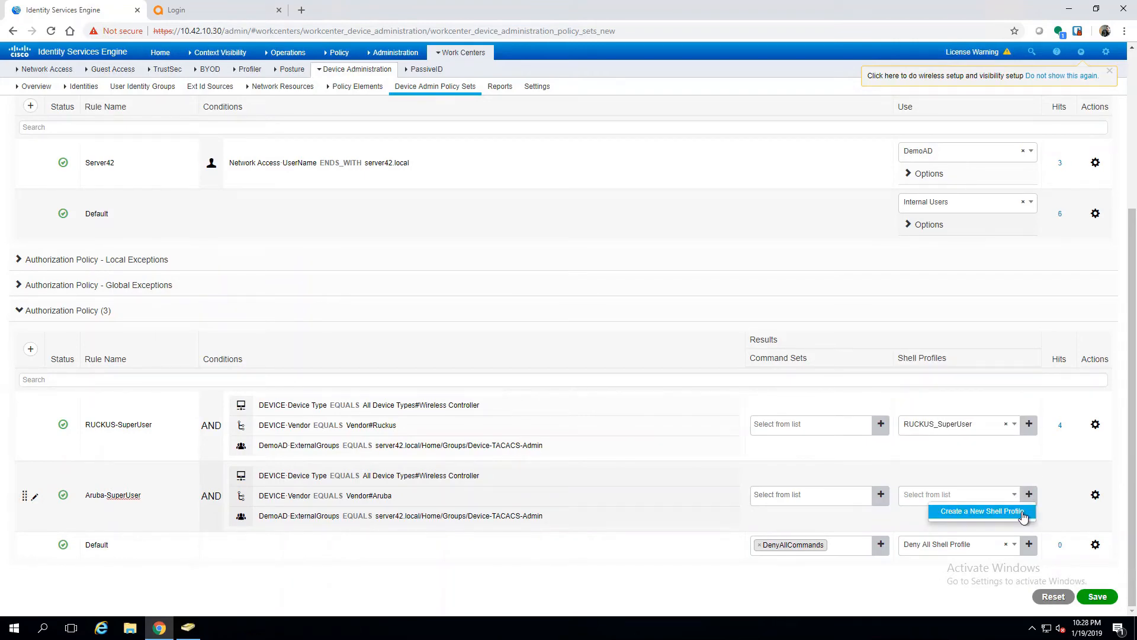
pyautogui.click(1023, 515)
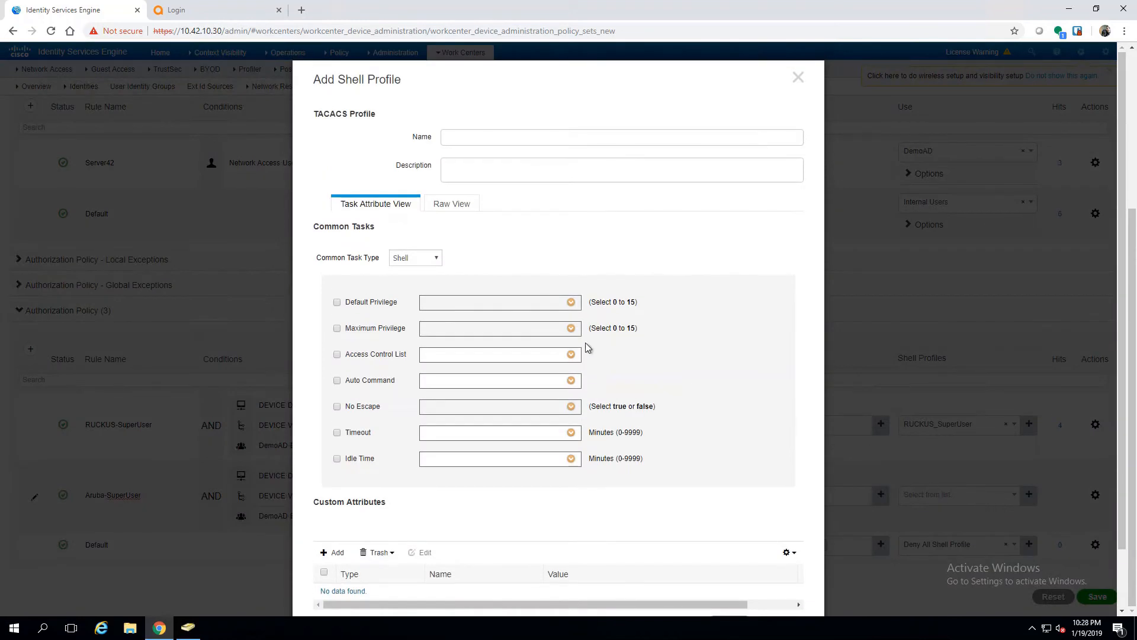
# Step: Save a Generic shell profile Aruba_SuperUser with raw attribute Aruba-Admin-Role=root
pyautogui.click(494, 140)
pyautogui.write('Aruba')
pyautogui.write('-')
pyautogui.write('_')
pyautogui.write('S')
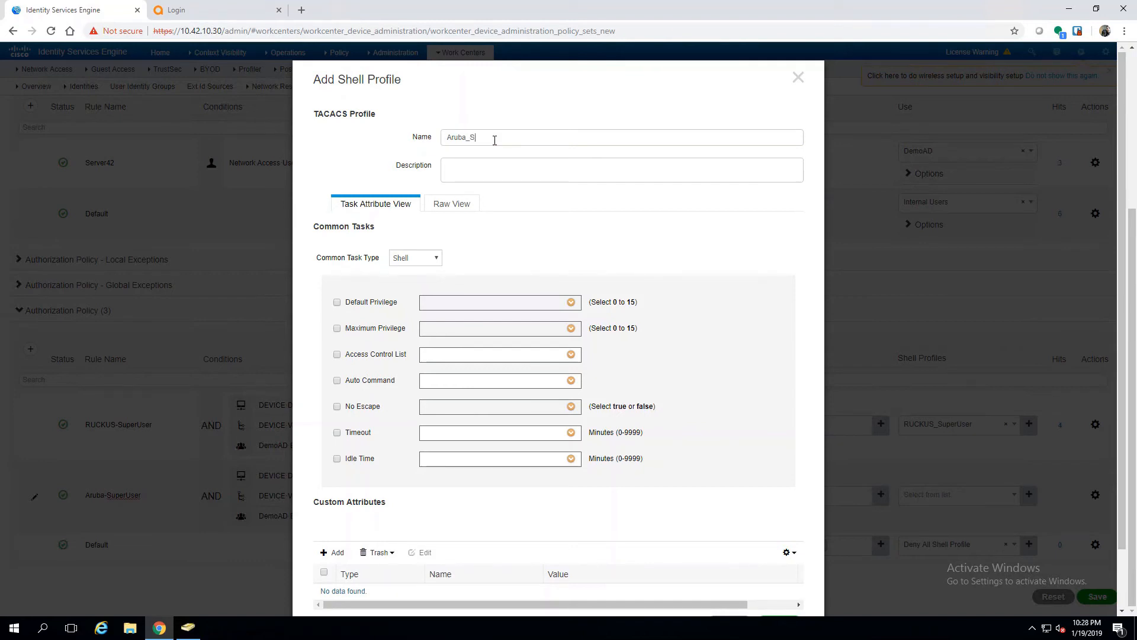
pyautogui.write('uperUser')
pyautogui.click(436, 257)
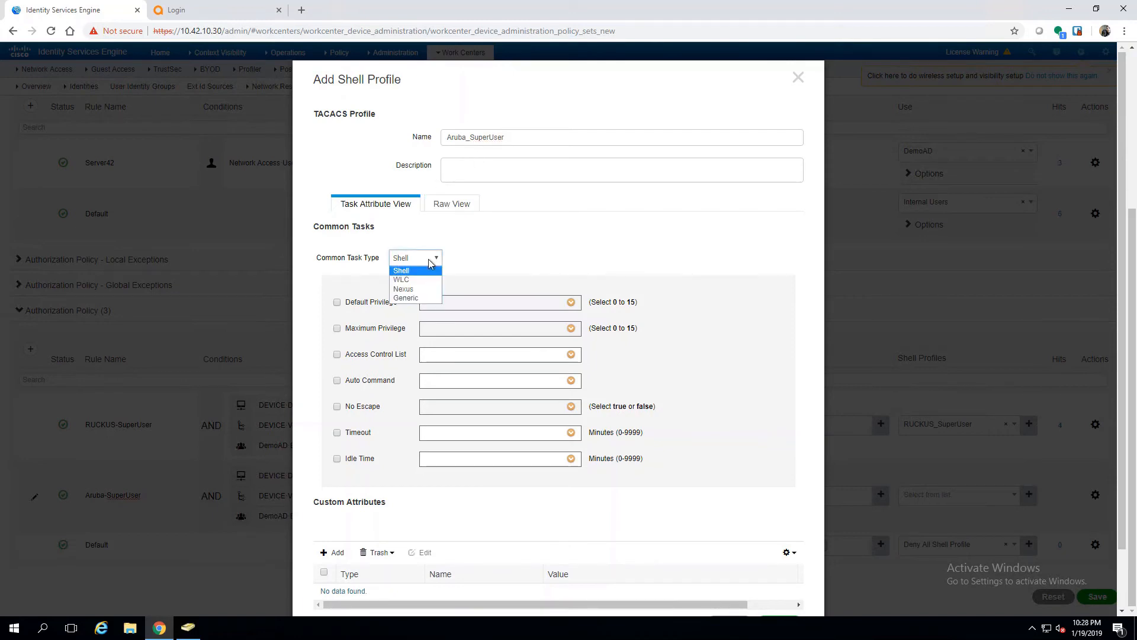
pyautogui.click(418, 298)
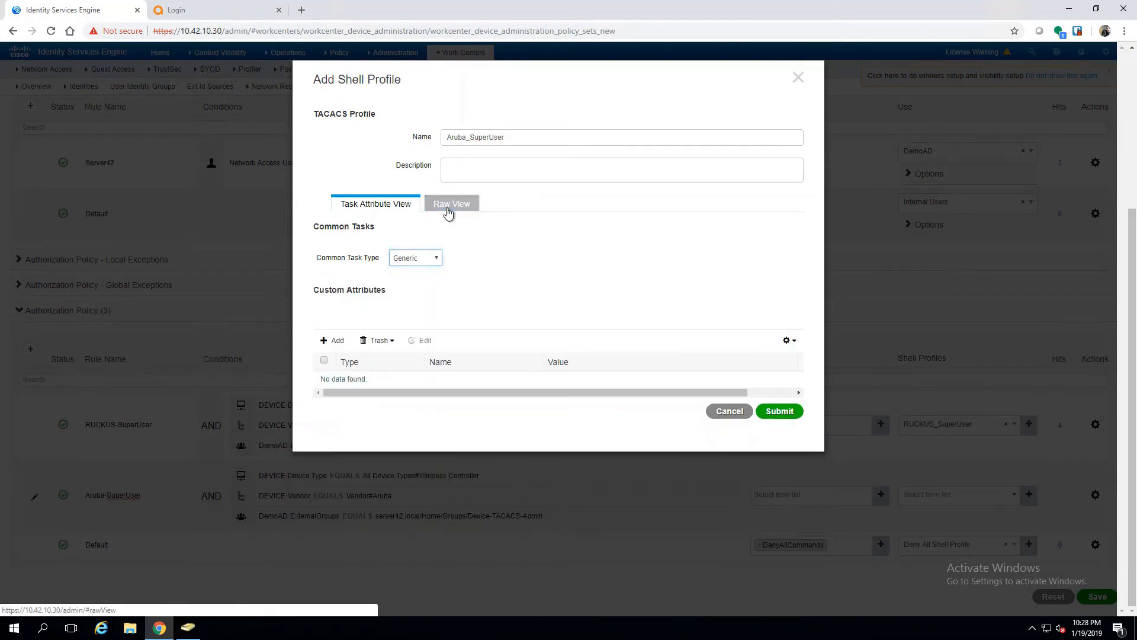
pyautogui.click(449, 207)
pyautogui.click(413, 275)
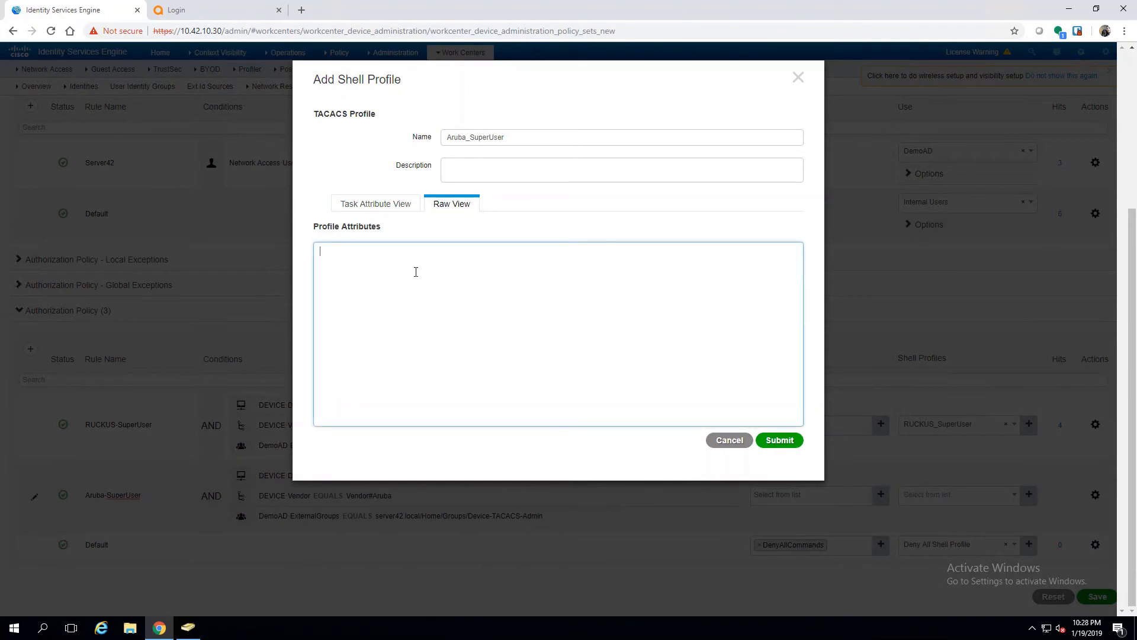
pyautogui.write('Aruba')
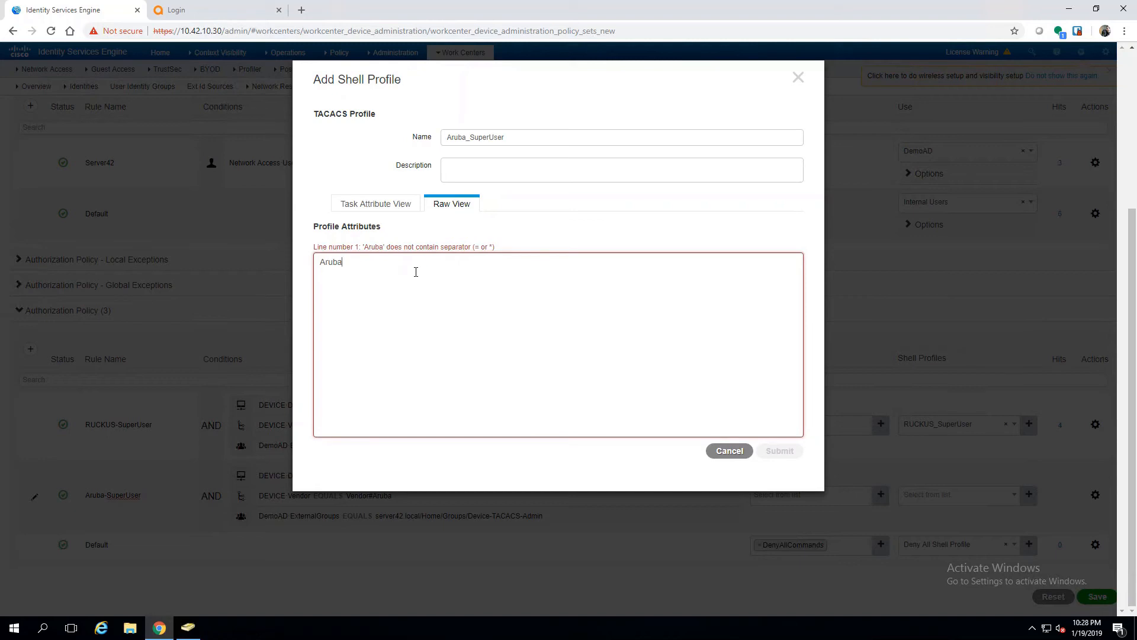
pyautogui.write('-Admin-Role=')
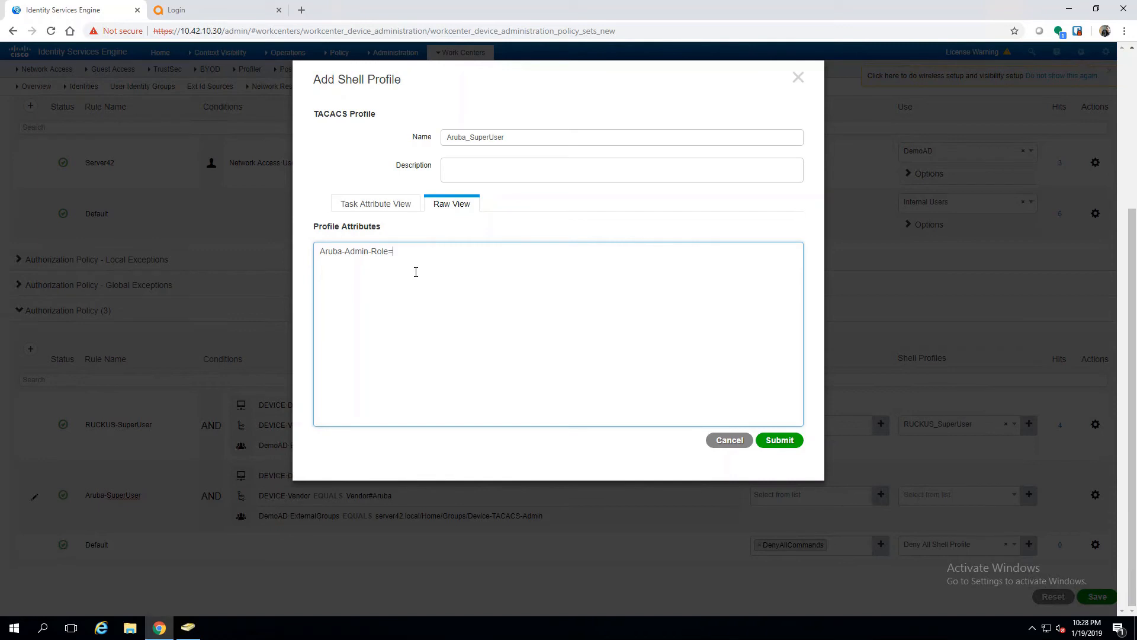
pyautogui.write('root')
pyautogui.click(792, 444)
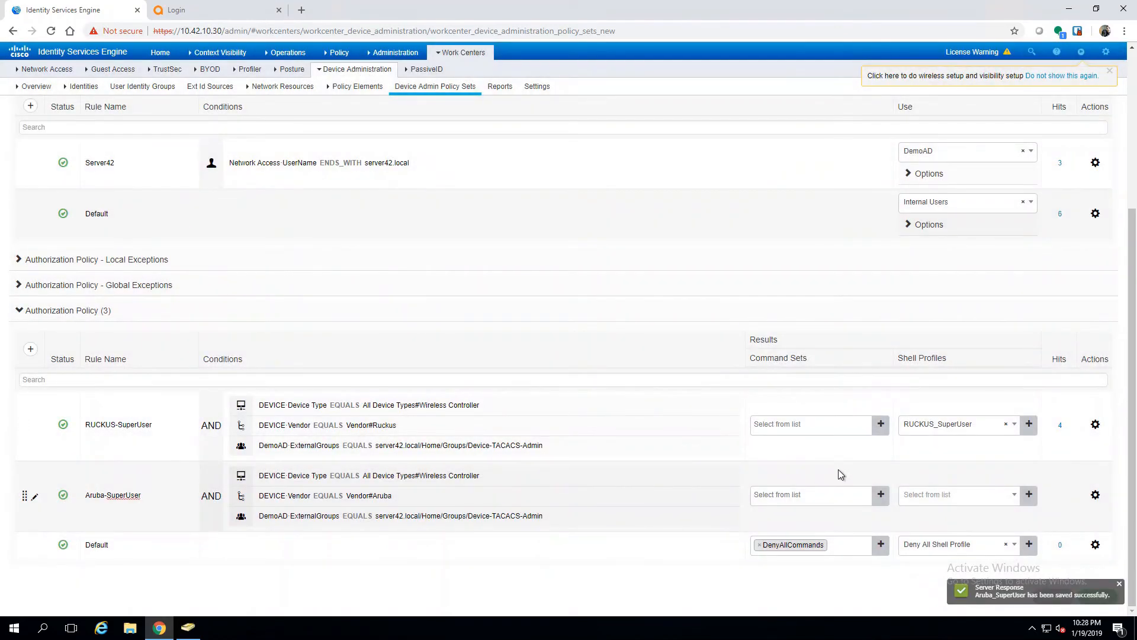
# Step: Assign the Aruba_SuperUser shell profile to the Aruba-SuperUser authorization rule
pyautogui.click(1013, 497)
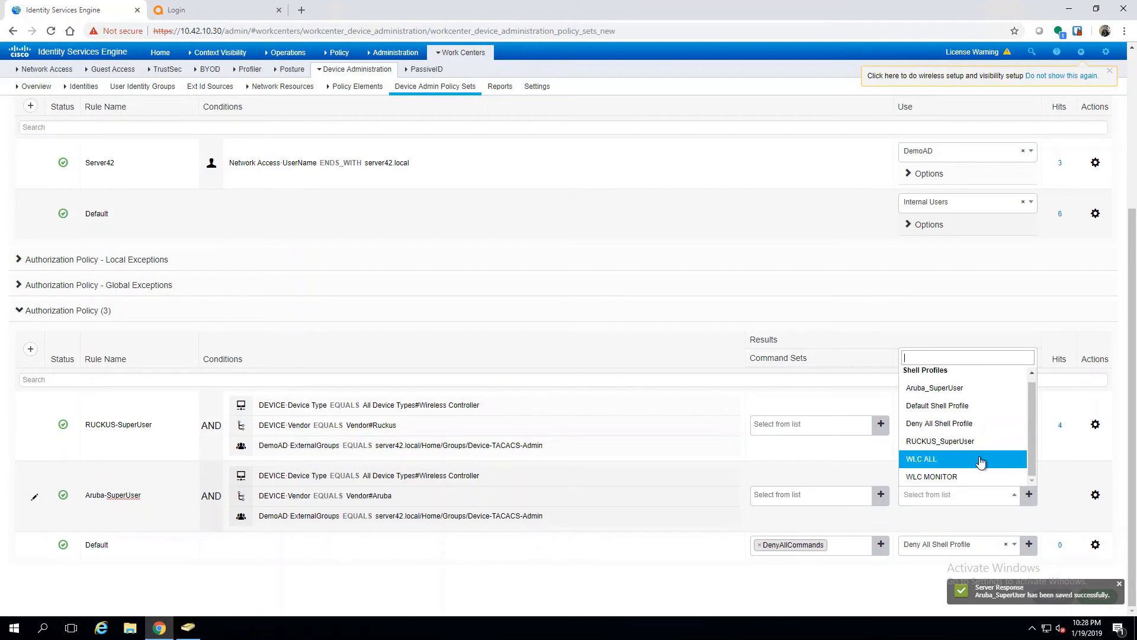
pyautogui.click(952, 390)
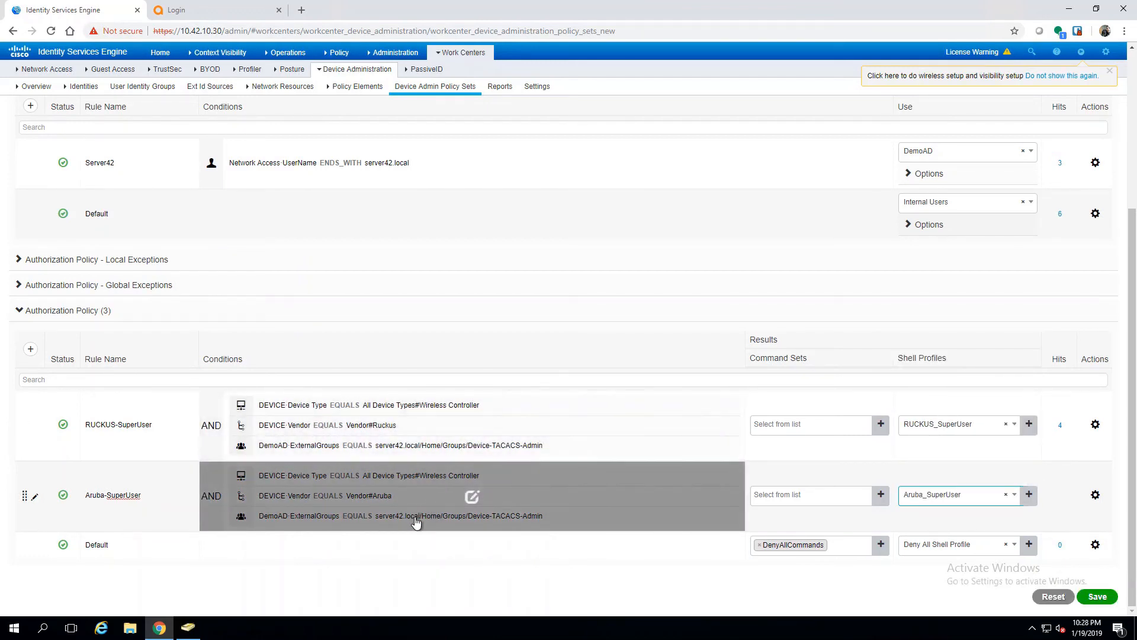
pyautogui.click(1095, 496)
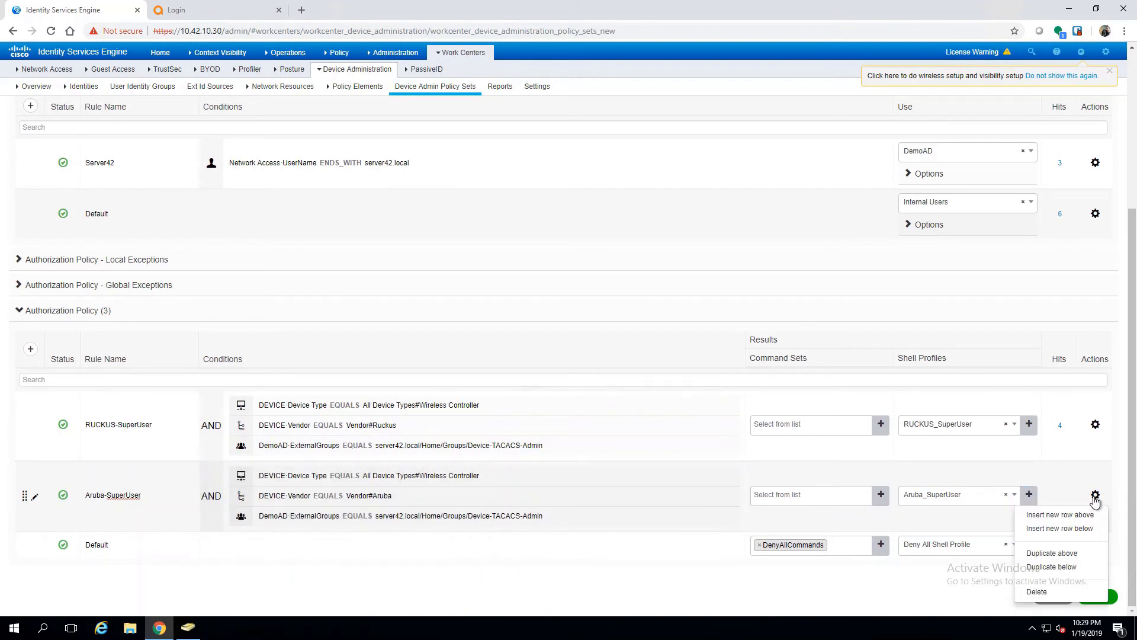
# Step: Duplicate the Aruba-SuperUser rule and rename the copy Aruba-ReadOnly
pyautogui.click(1065, 555)
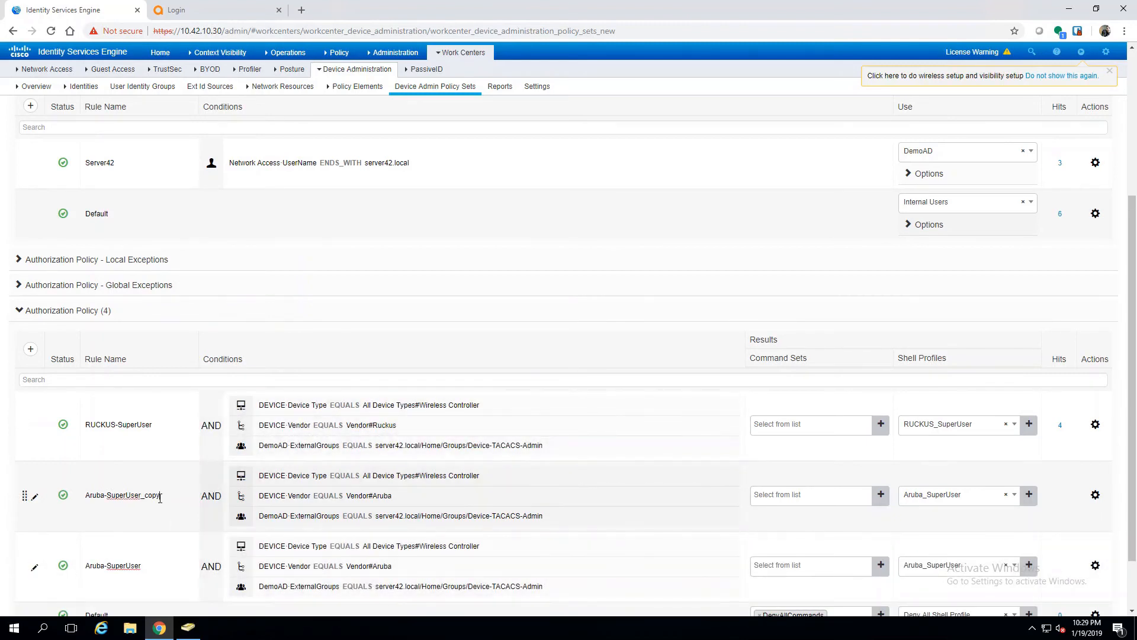
pyautogui.scroll(-2, 165, 498)
pyautogui.click(161, 425)
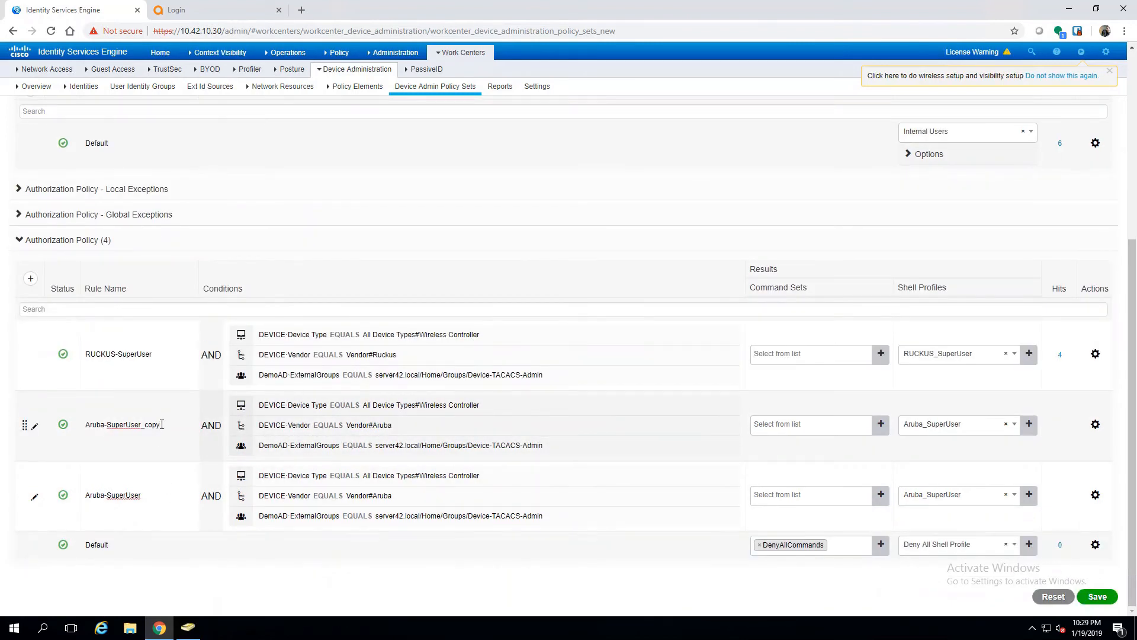
pyautogui.press('BackSpace')
pyautogui.press('BackSpace')
pyautogui.press('BackSpace')
pyautogui.press('BackSpace')
pyautogui.press('BackSpace')
pyautogui.press('BackSpace')
pyautogui.press('BackSpace')
pyautogui.press('BackSpace')
pyautogui.press('BackSpace')
pyautogui.press('BackSpace')
pyautogui.press('BackSpace')
pyautogui.write('ReadOnly')
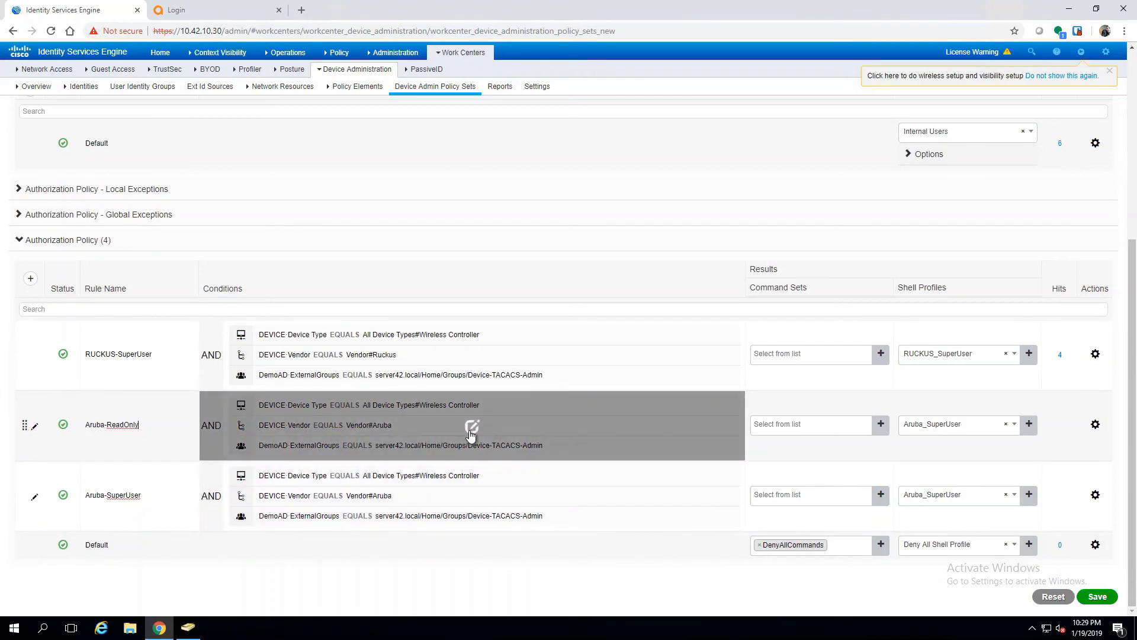
# Step: Change the copied rule's ExternalGroups condition to the Device-TACACS-RO group
pyautogui.click(469, 434)
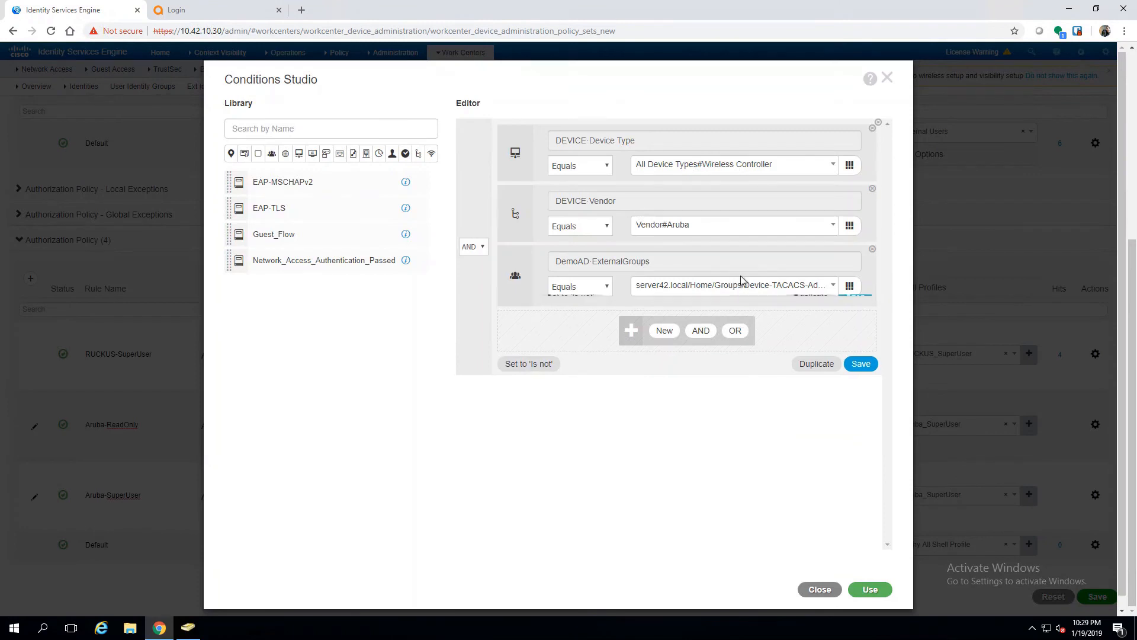
pyautogui.click(825, 287)
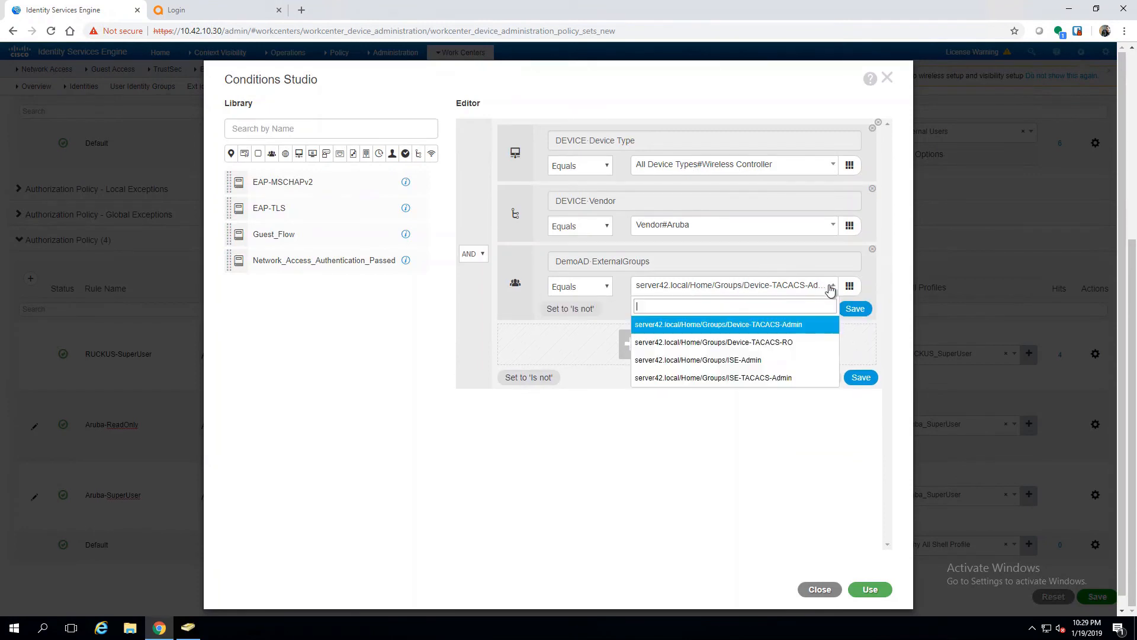
pyautogui.click(776, 341)
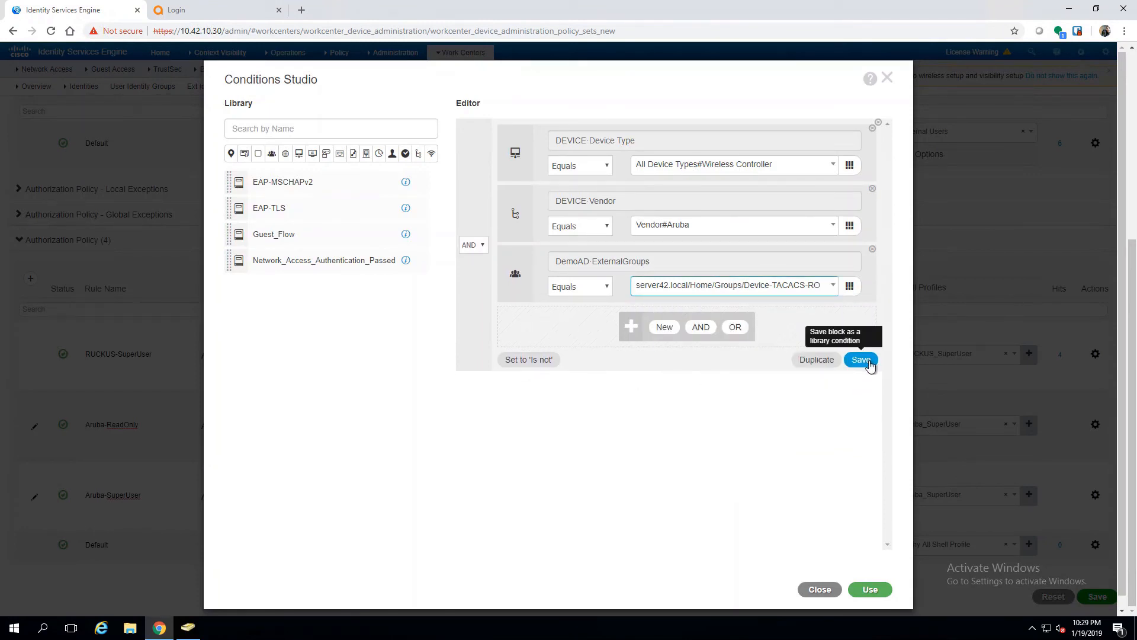
pyautogui.click(869, 589)
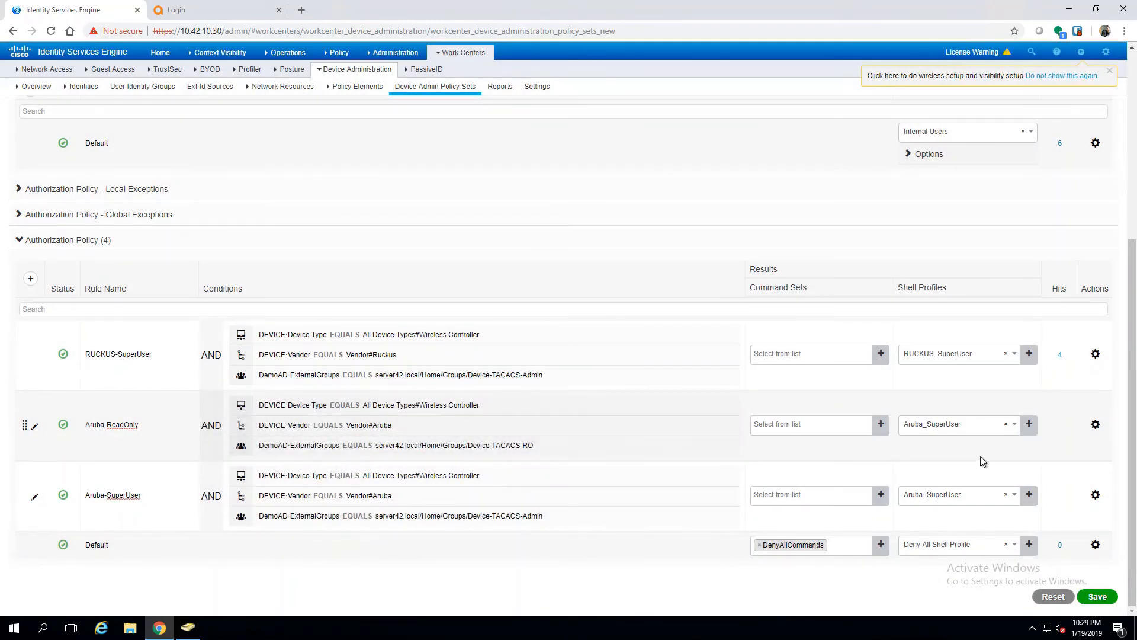
# Step: Start a new shell profile named Aruba_ReadOnly
pyautogui.click(1031, 432)
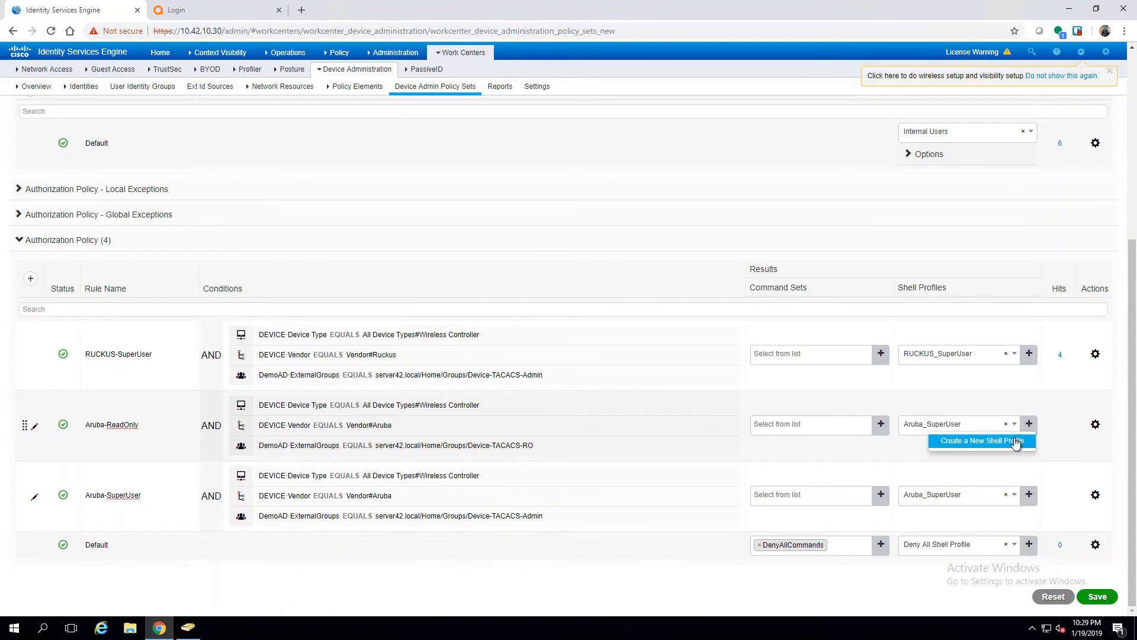
pyautogui.click(1015, 443)
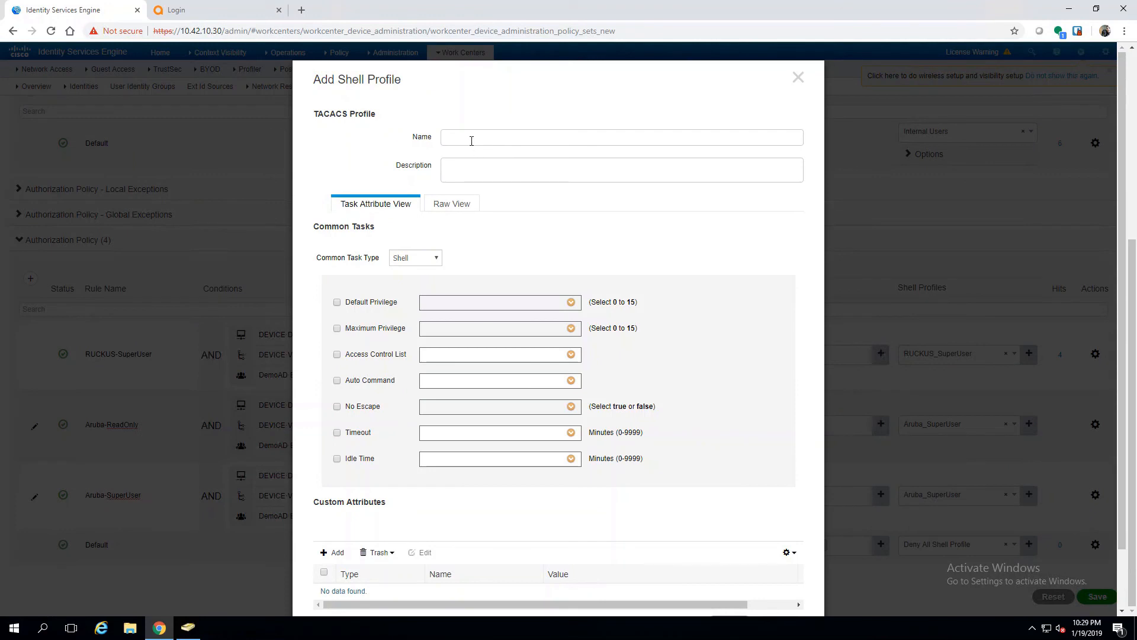
pyautogui.write('Aruba-R')
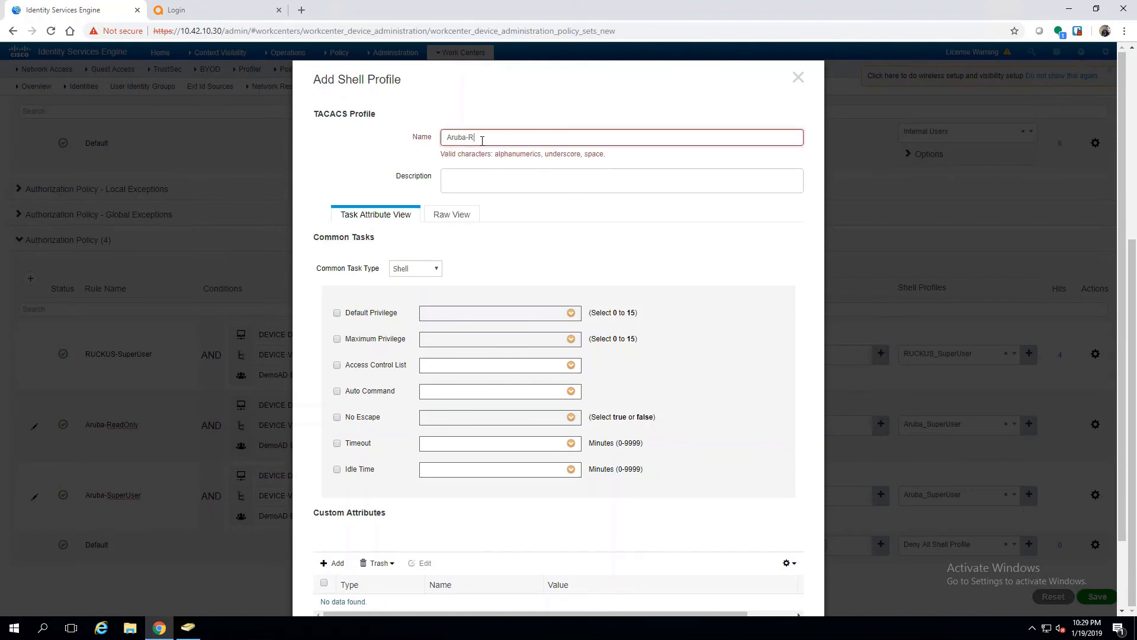
pyautogui.press('BackSpace')
pyautogui.write('_')
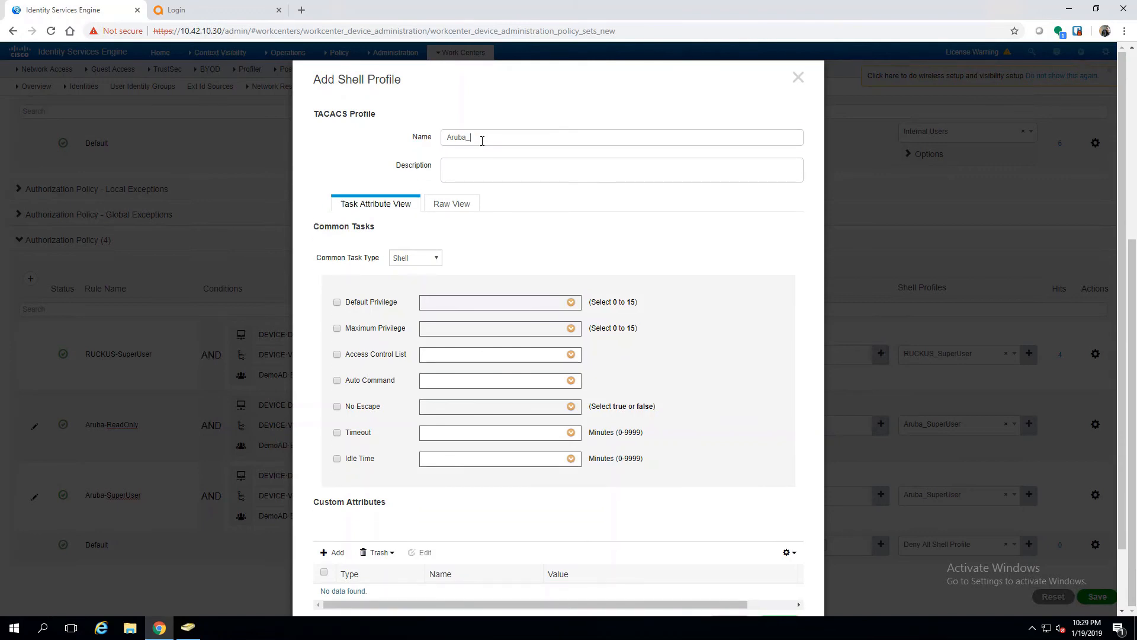
pyautogui.write('R')
pyautogui.write('eadOnl')
pyautogui.press('BackSpace')
pyautogui.write('e')
# Step: Set the common task type to Generic and enter the raw attribute Aruba-Admin-Role=read-only
pyautogui.click(453, 203)
pyautogui.click(374, 204)
pyautogui.click(415, 257)
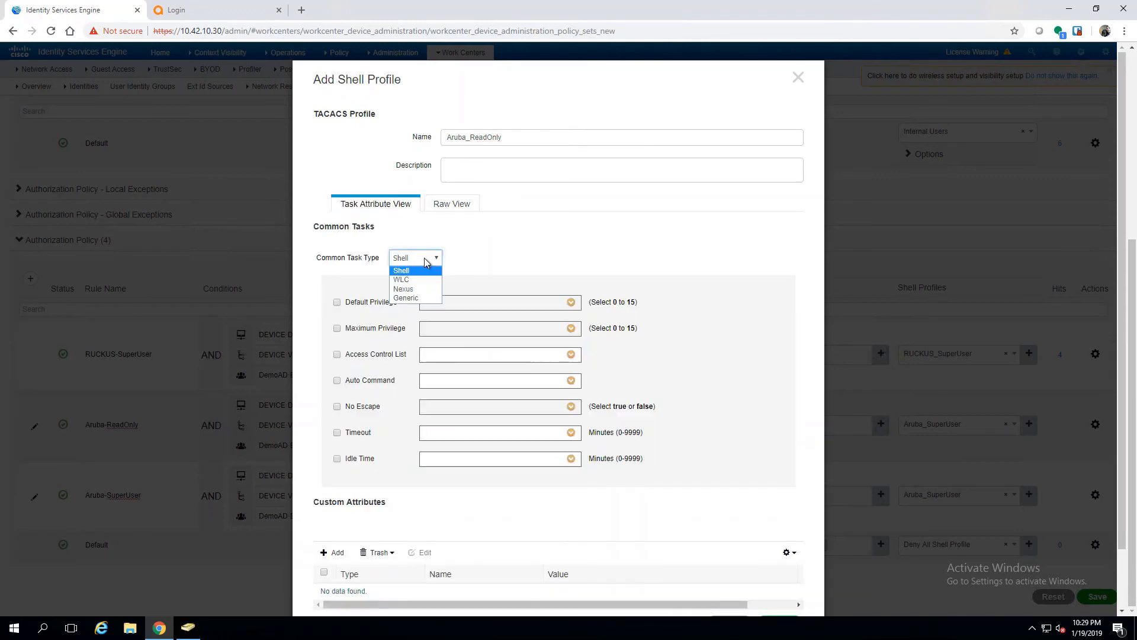
pyautogui.click(414, 299)
pyautogui.click(448, 207)
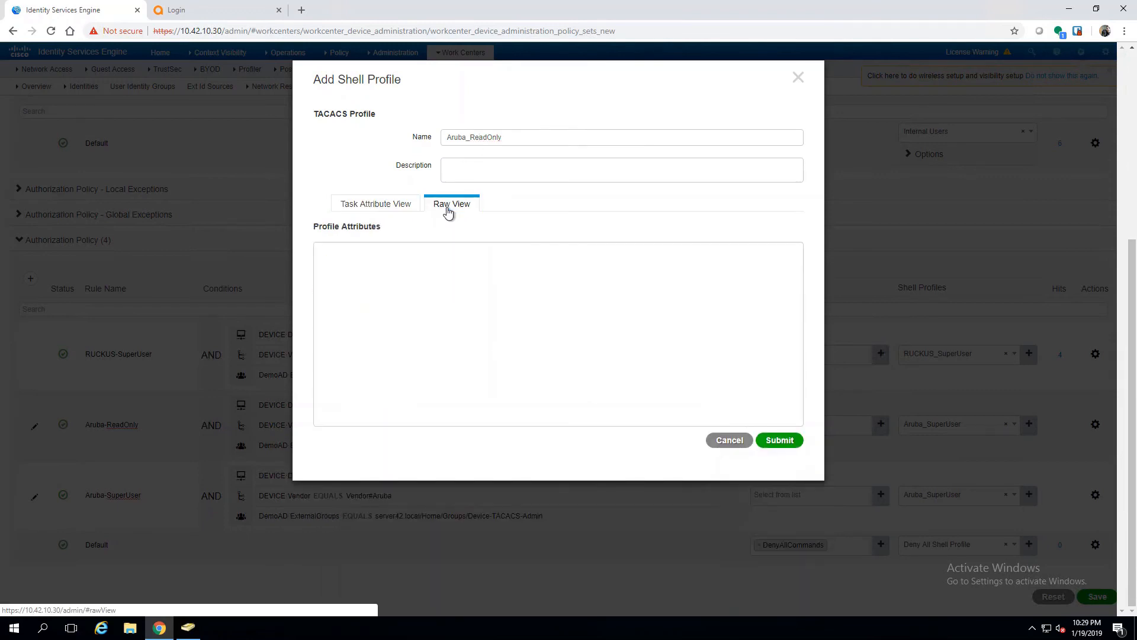
pyautogui.click(435, 267)
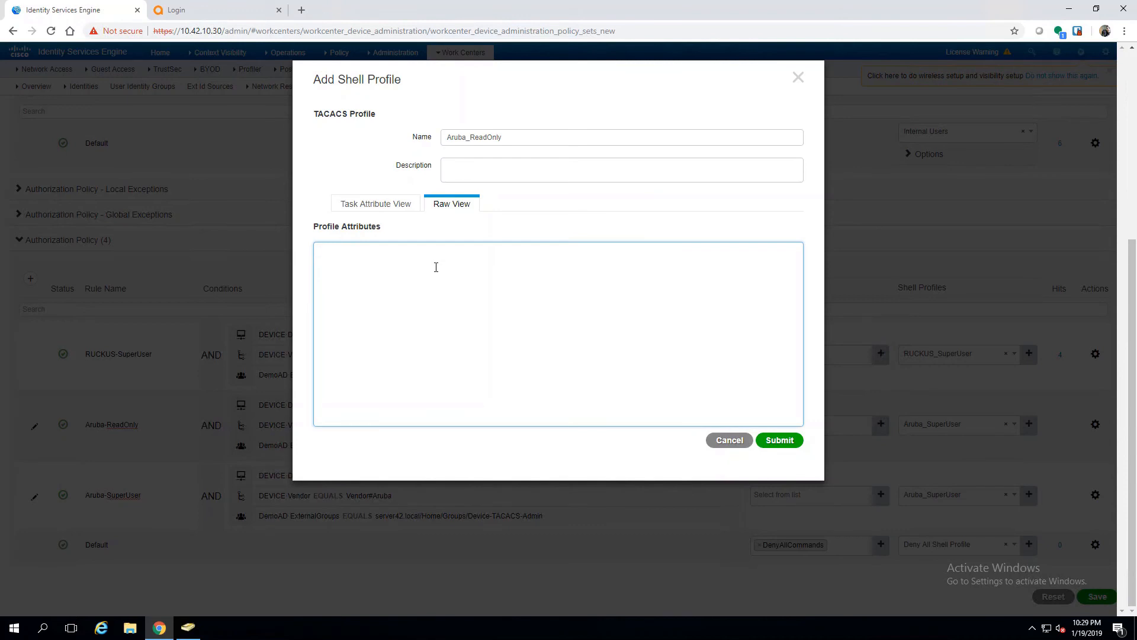
pyautogui.write('Aruba-')
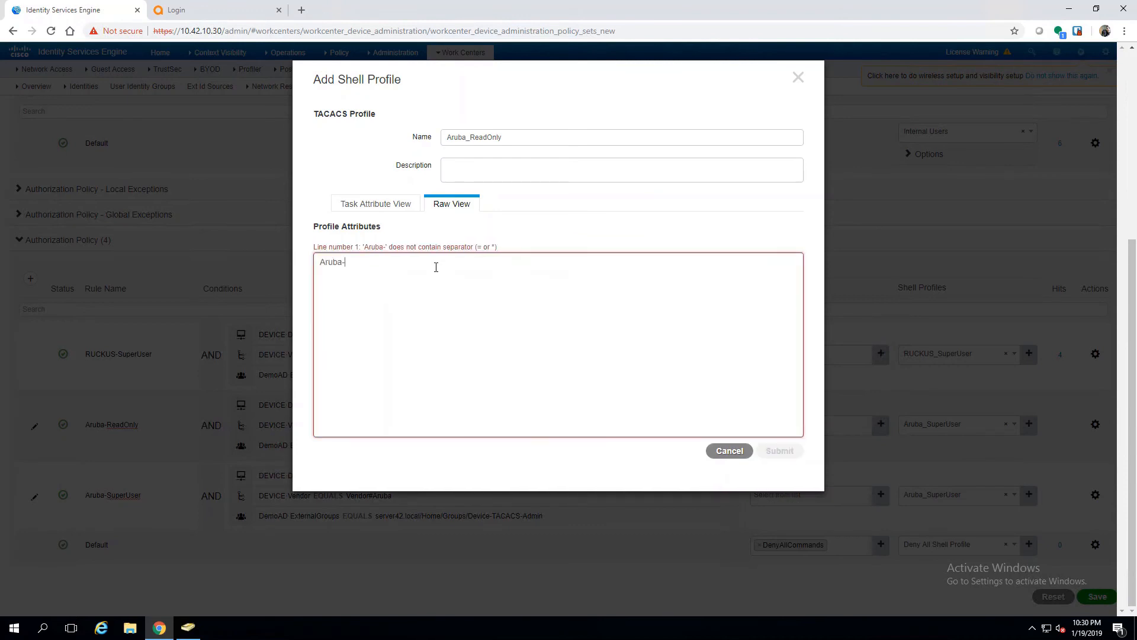
pyautogui.write('Admin-Role')
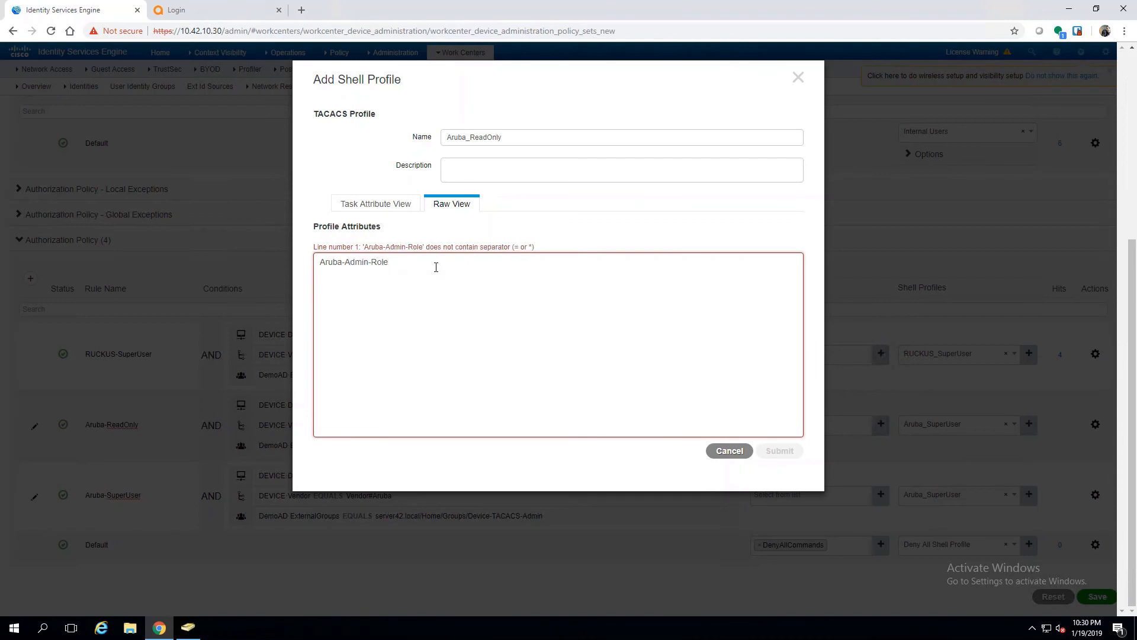
pyautogui.write('+')
pyautogui.write('=')
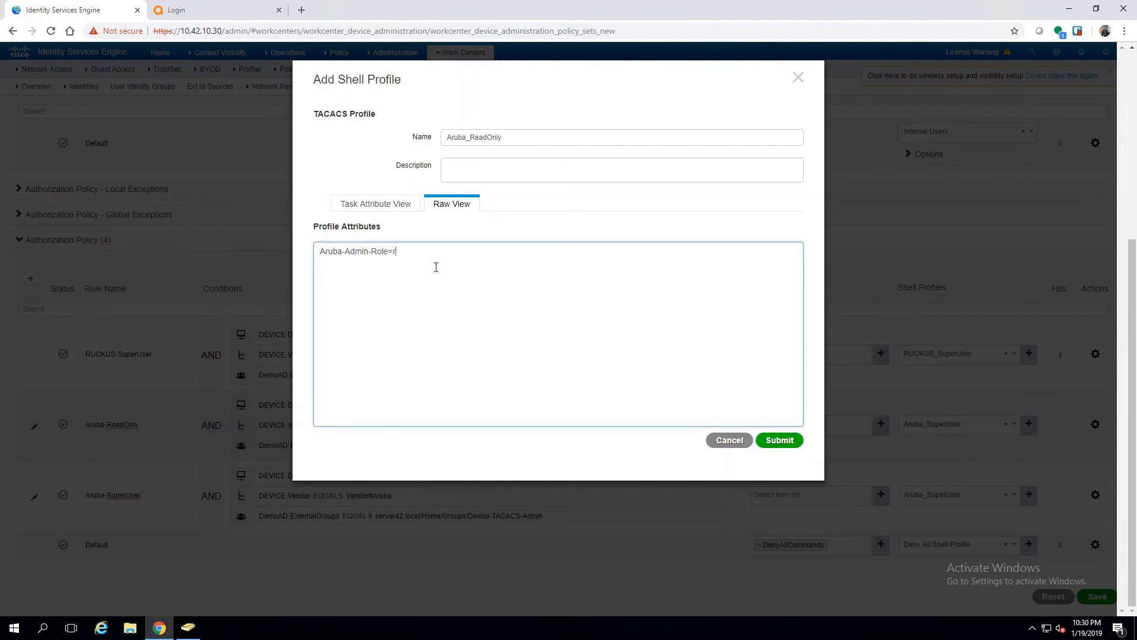
pyautogui.write('read-only')
# Step: Submit Aruba_ReadOnly, assign it to the Aruba-ReadOnly rule, save the policy set, and return to the Aruba login
pyautogui.click(774, 444)
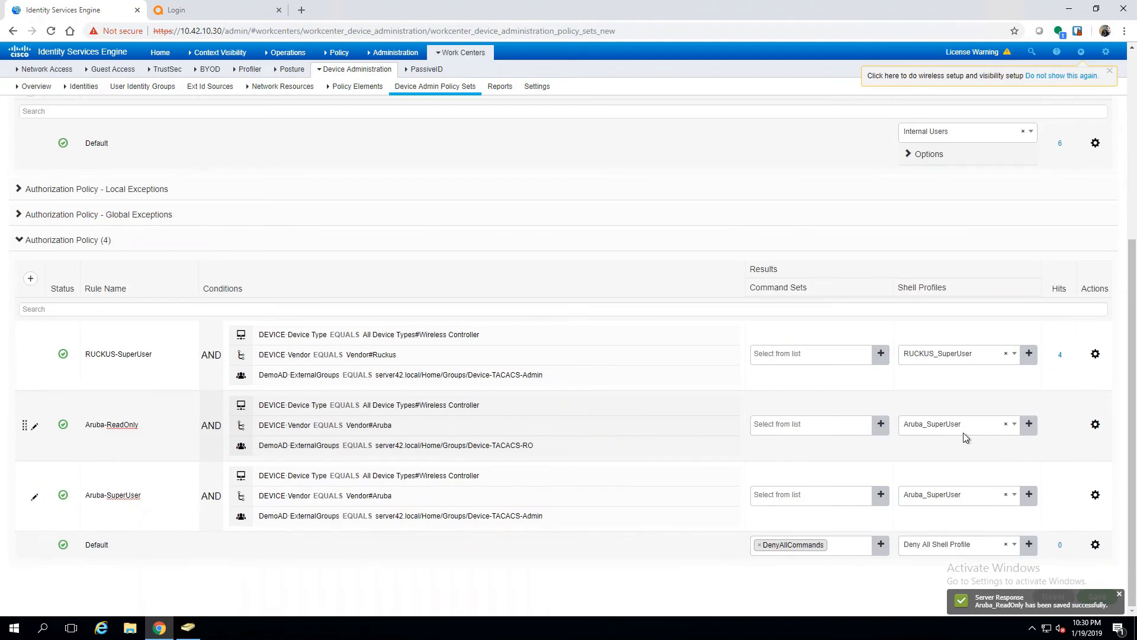
pyautogui.click(1014, 425)
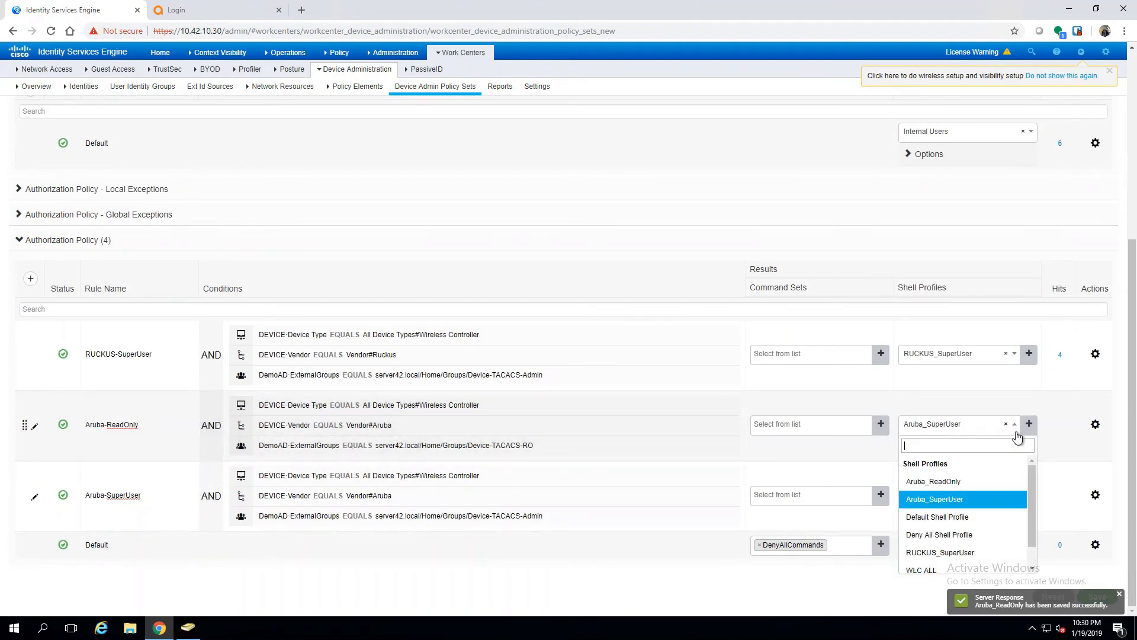
pyautogui.click(942, 481)
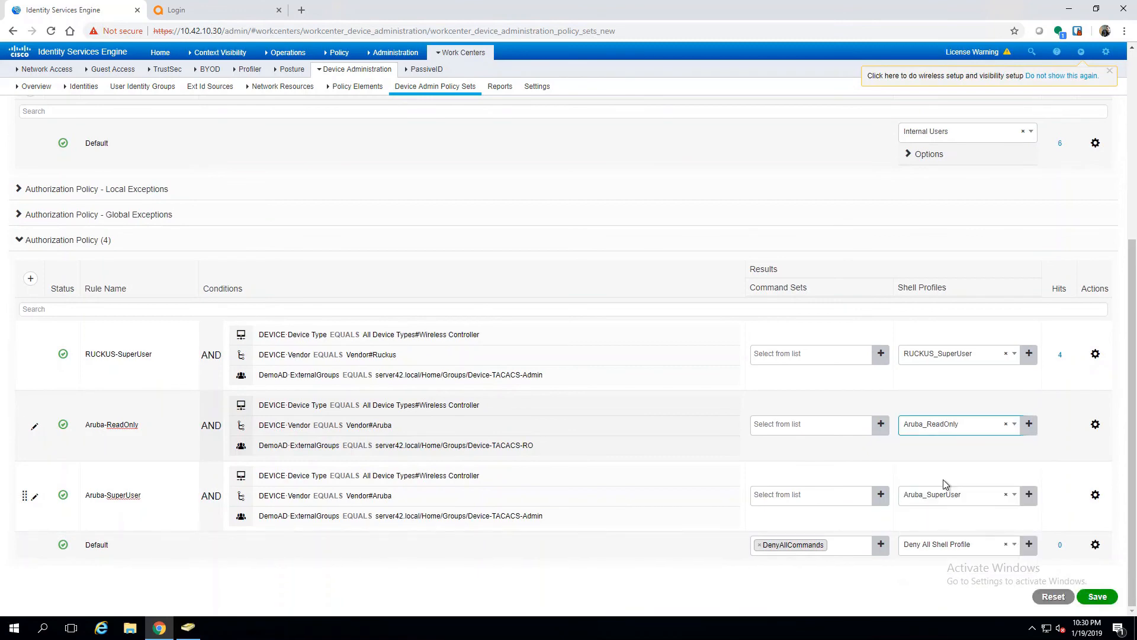
pyautogui.click(1097, 597)
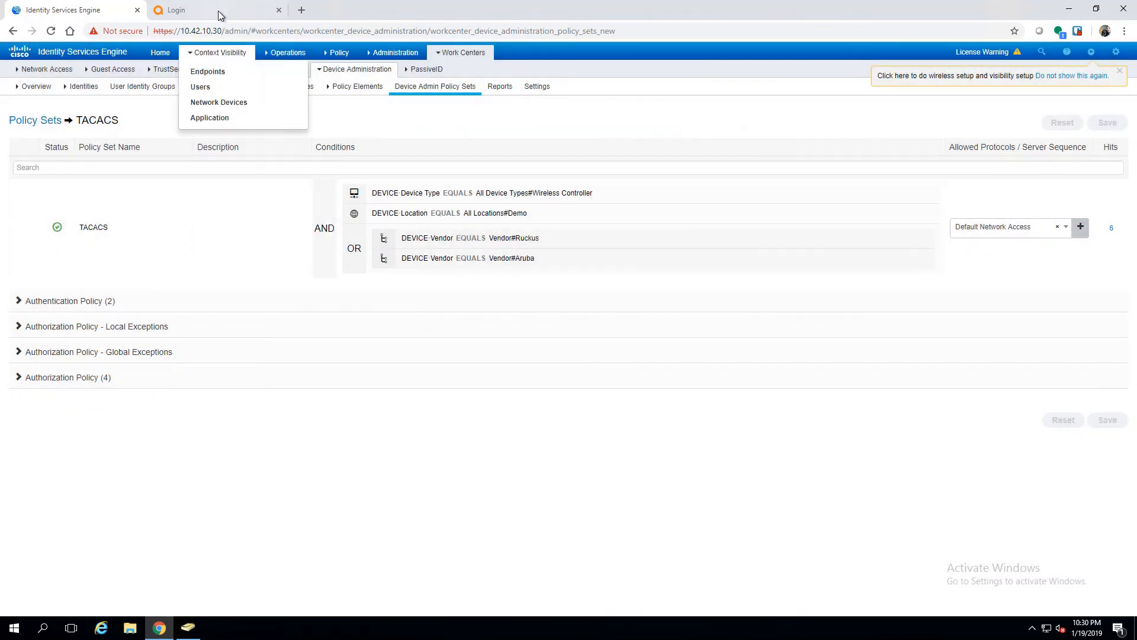
pyautogui.click(219, 9)
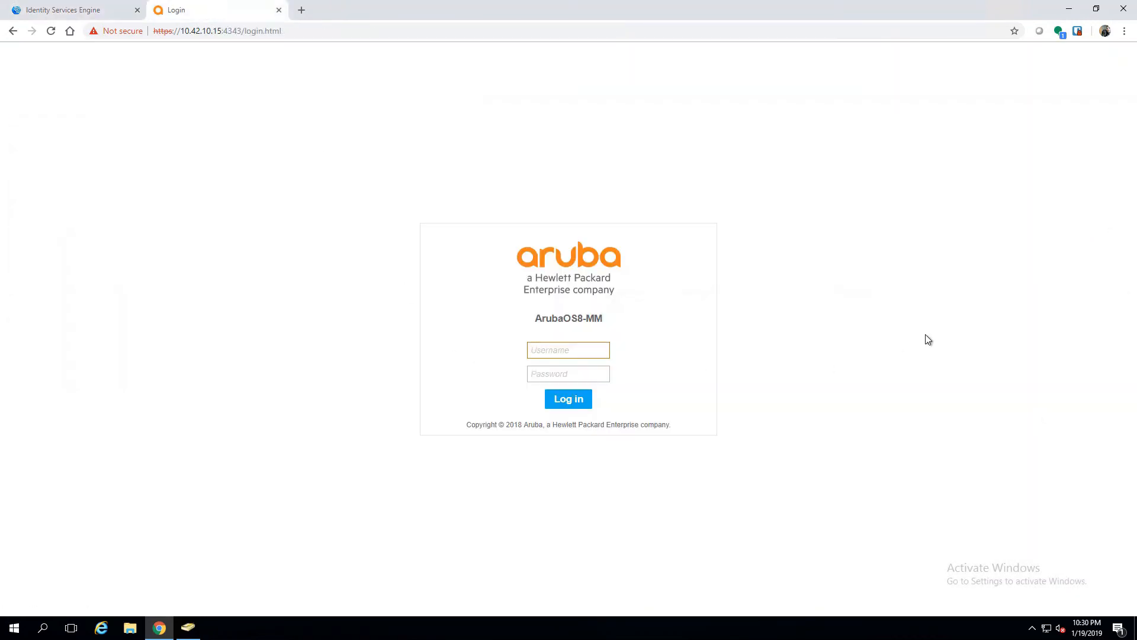
# Step: Log in to Aruba Mobility Master with the first test user's domain username and password
pyautogui.press('Tab')
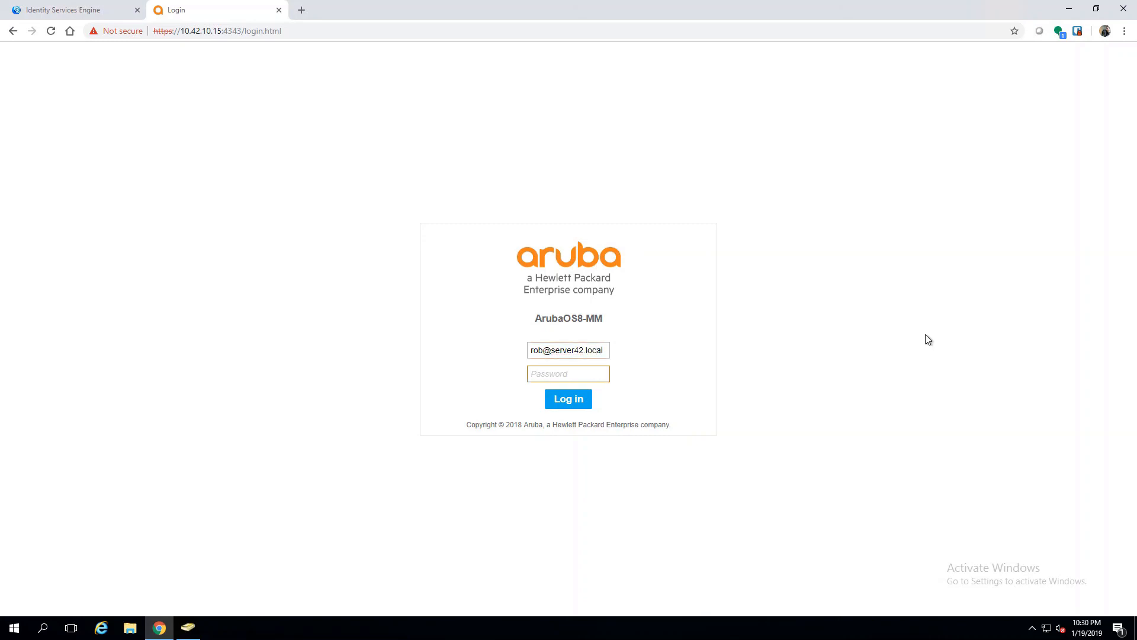
pyautogui.write('•')
pyautogui.press('Return')
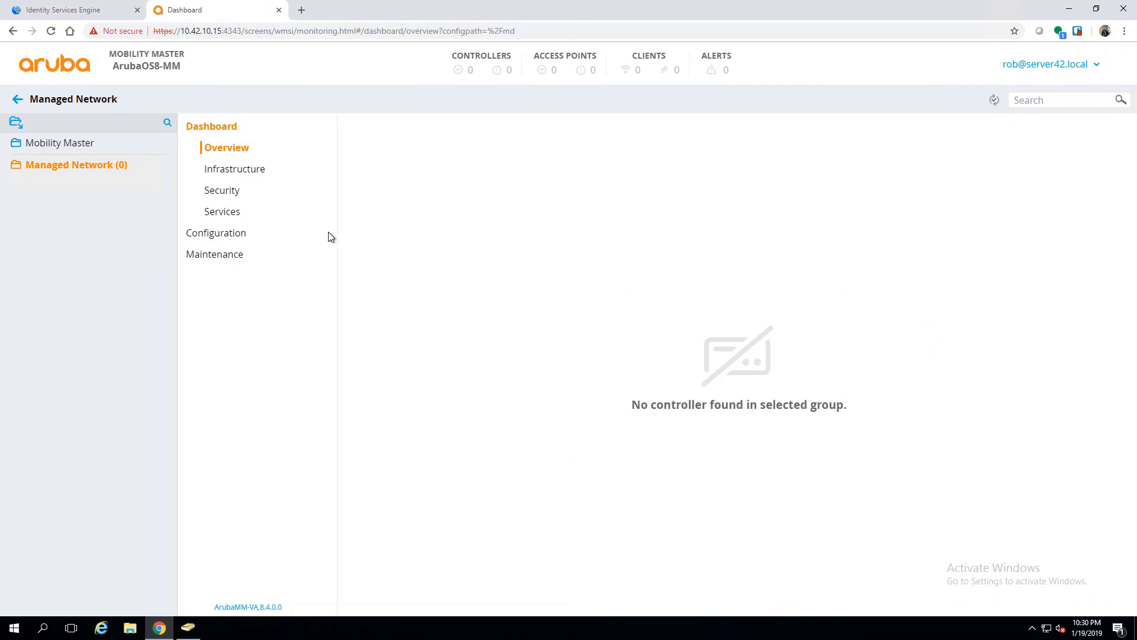
# Step: Create a group named test under Managed Network
pyautogui.click(77, 147)
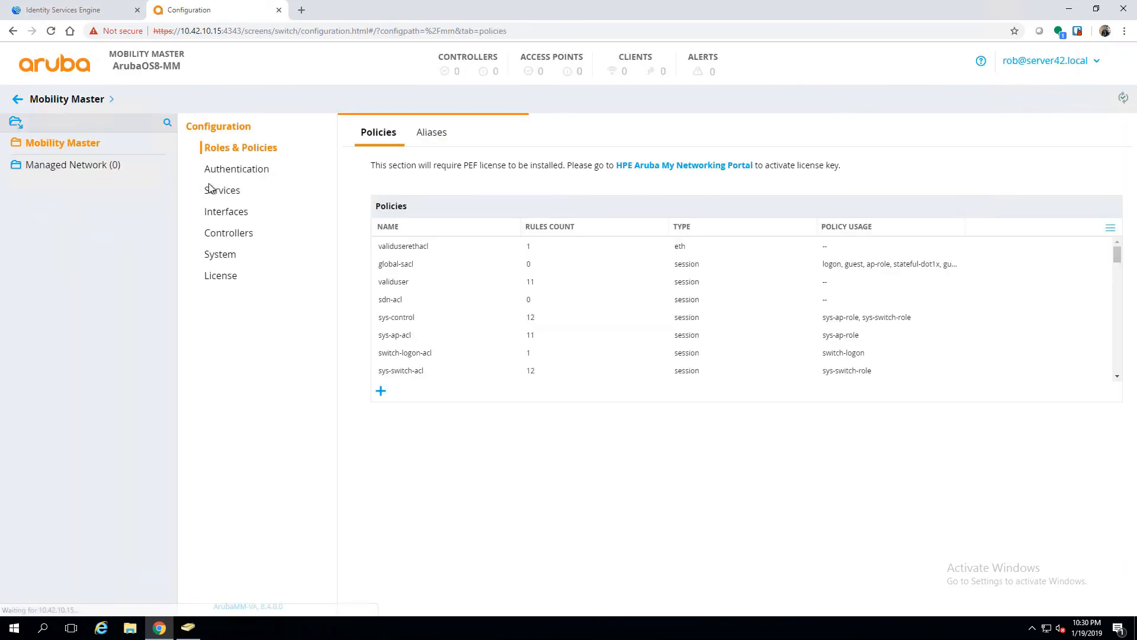
pyautogui.click(124, 169)
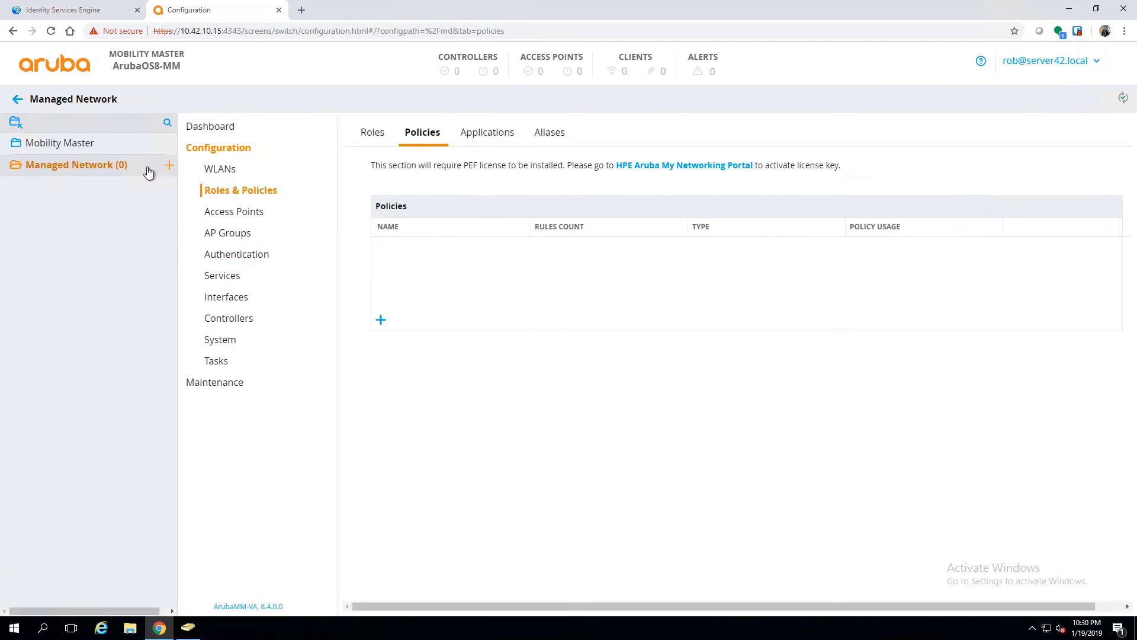
pyautogui.click(168, 168)
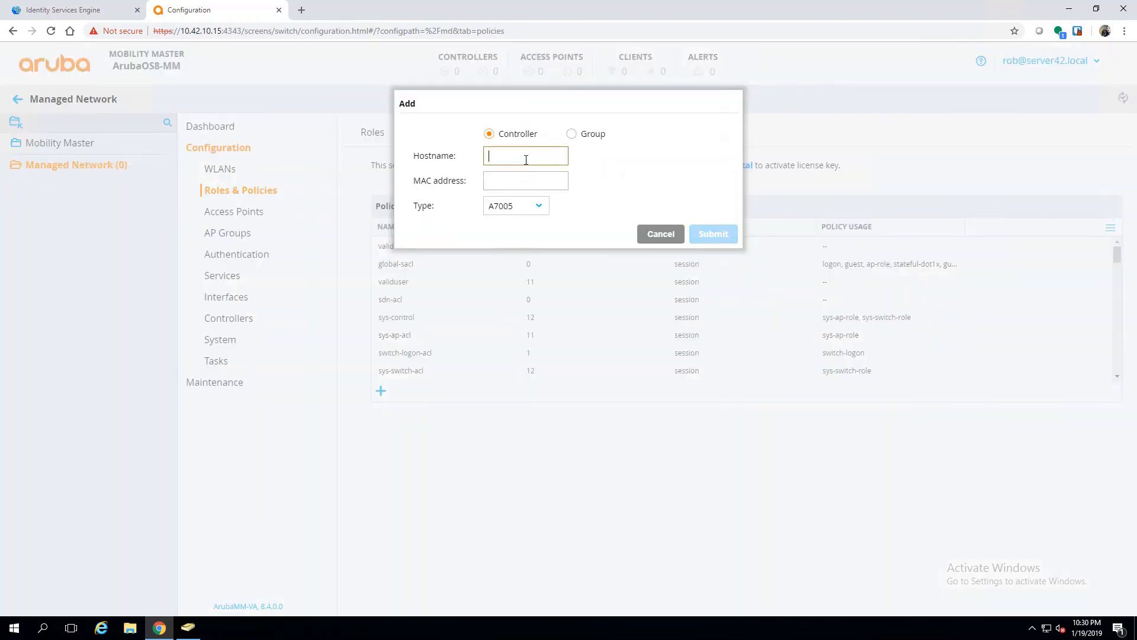
pyautogui.click(578, 136)
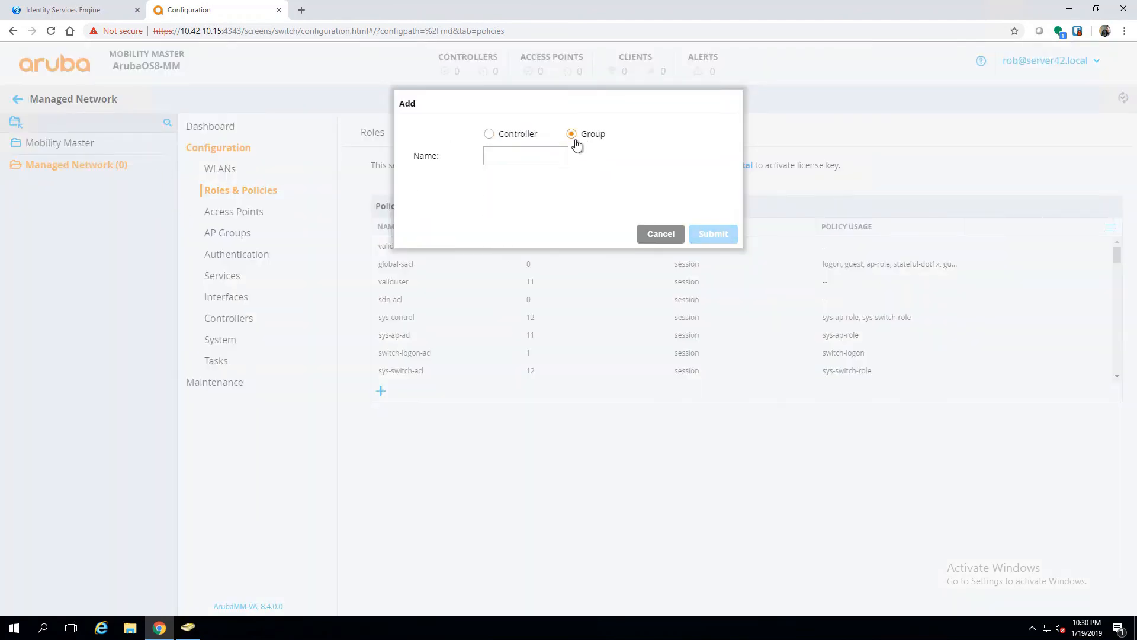
pyautogui.click(531, 156)
pyautogui.write('test')
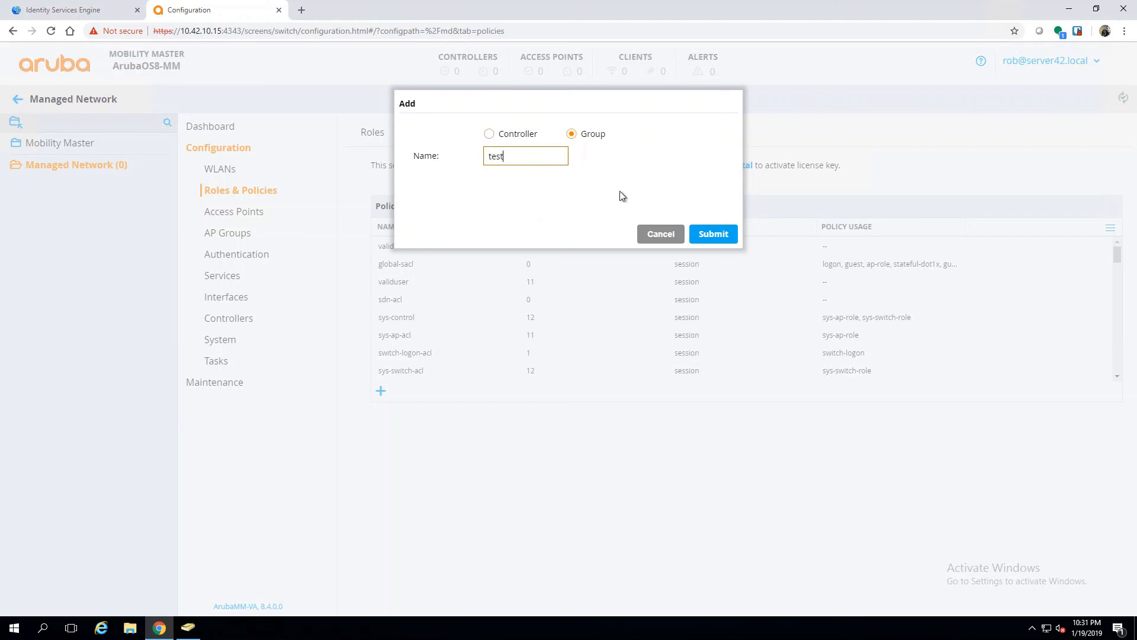
pyautogui.click(704, 234)
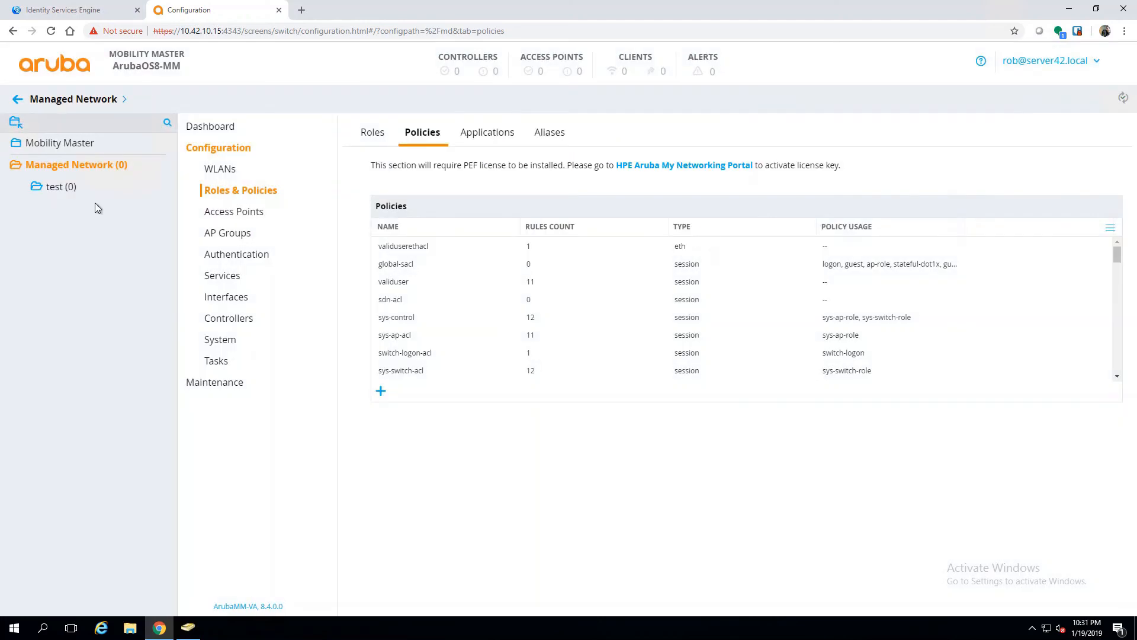
# Step: Delete the test group and log out of Mobility Master
pyautogui.click(65, 195)
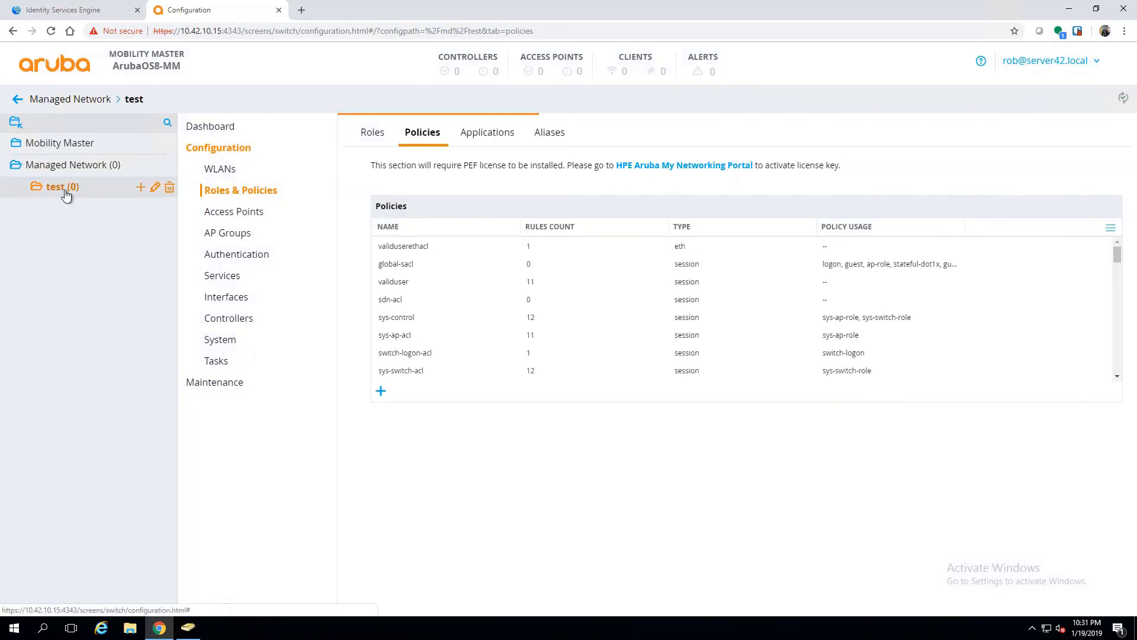
pyautogui.click(169, 187)
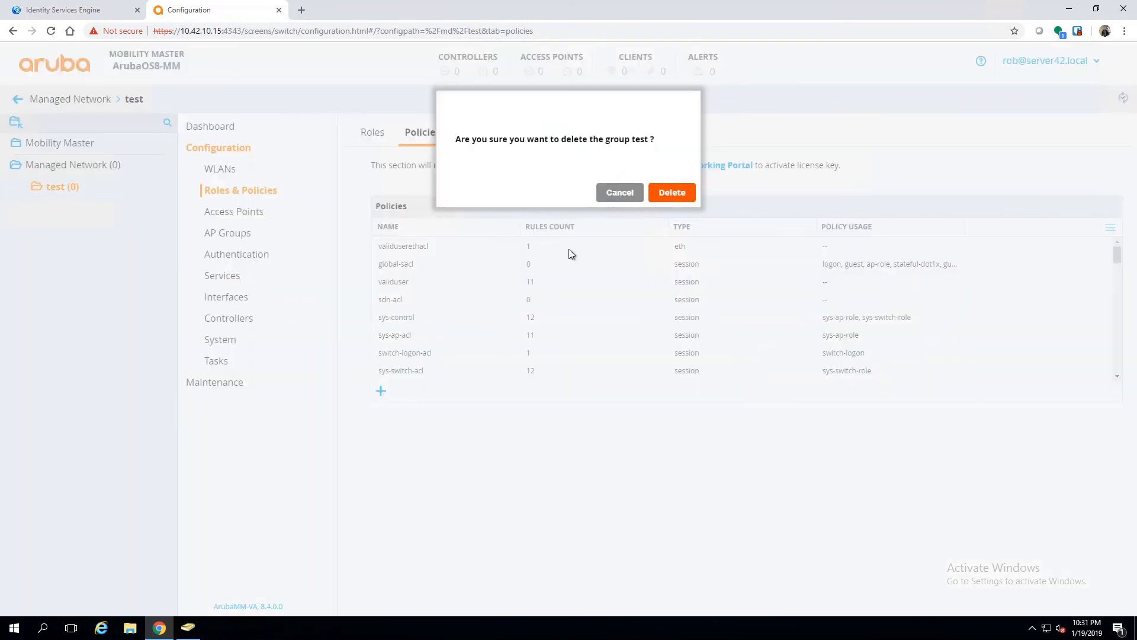
pyautogui.click(673, 193)
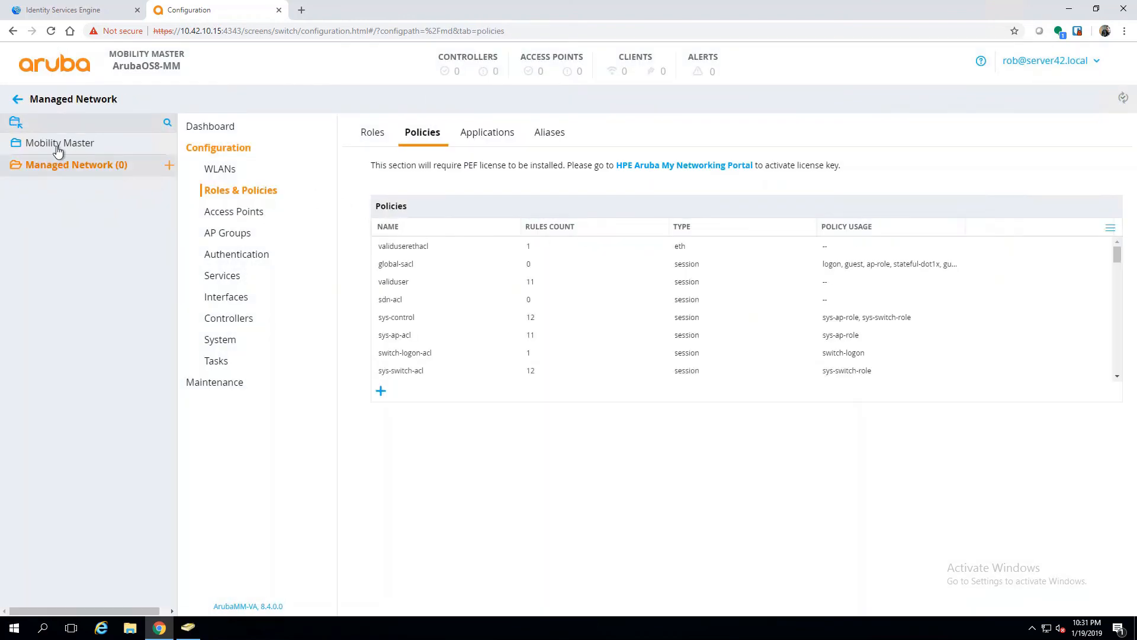
pyautogui.click(1094, 63)
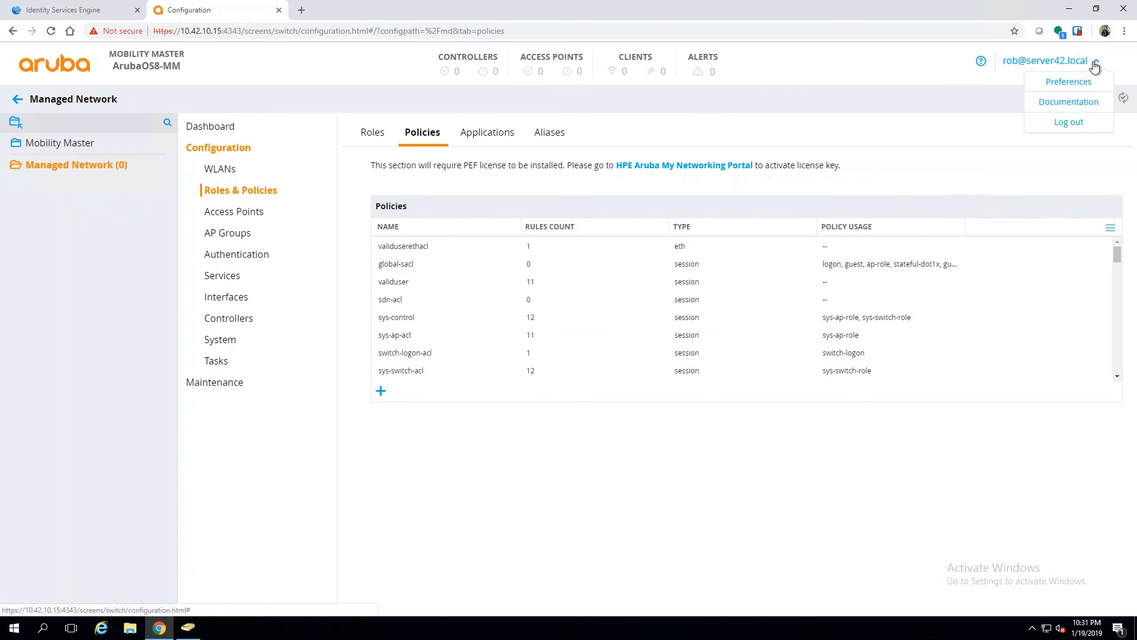
pyautogui.click(1074, 122)
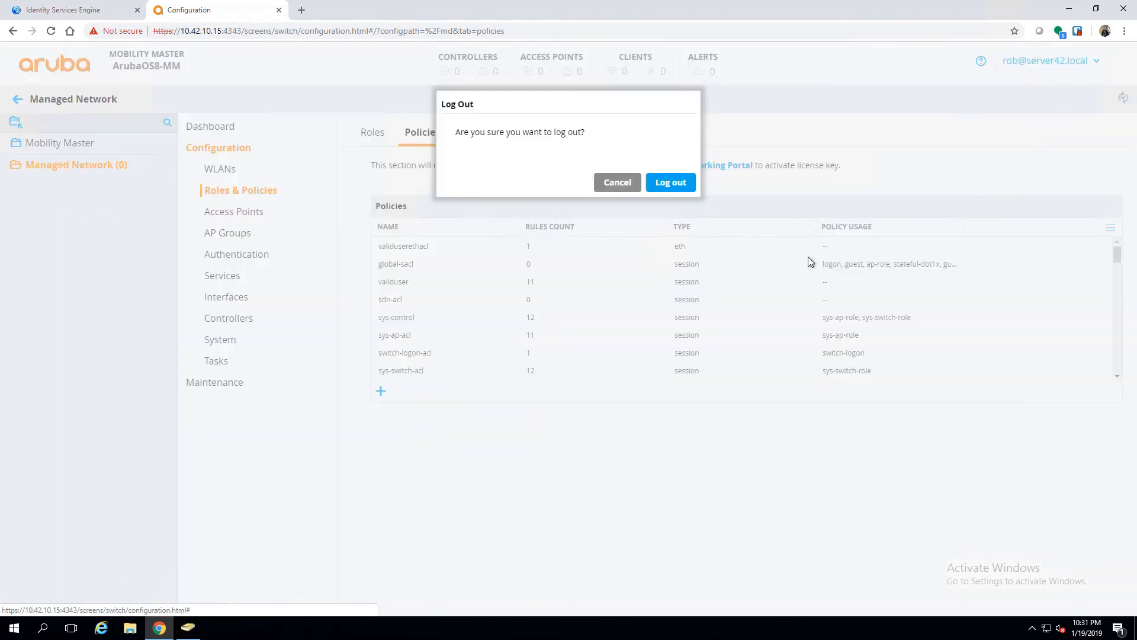
pyautogui.click(659, 185)
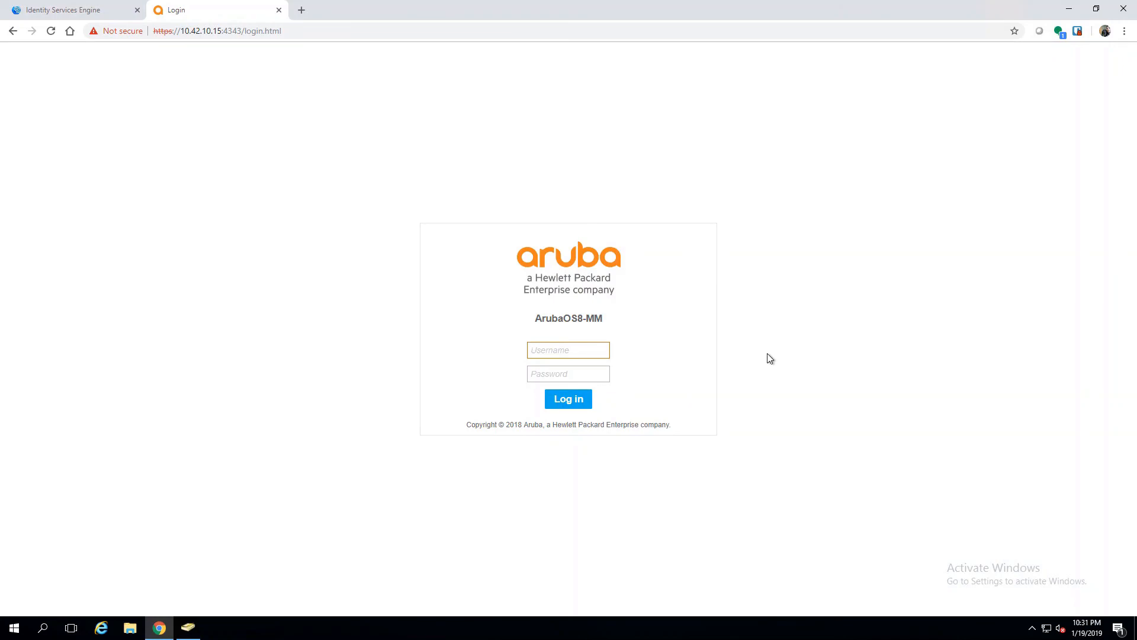
# Step: Log in as the read-only test user and browse the Managed Network configuration
pyautogui.press('Tab')
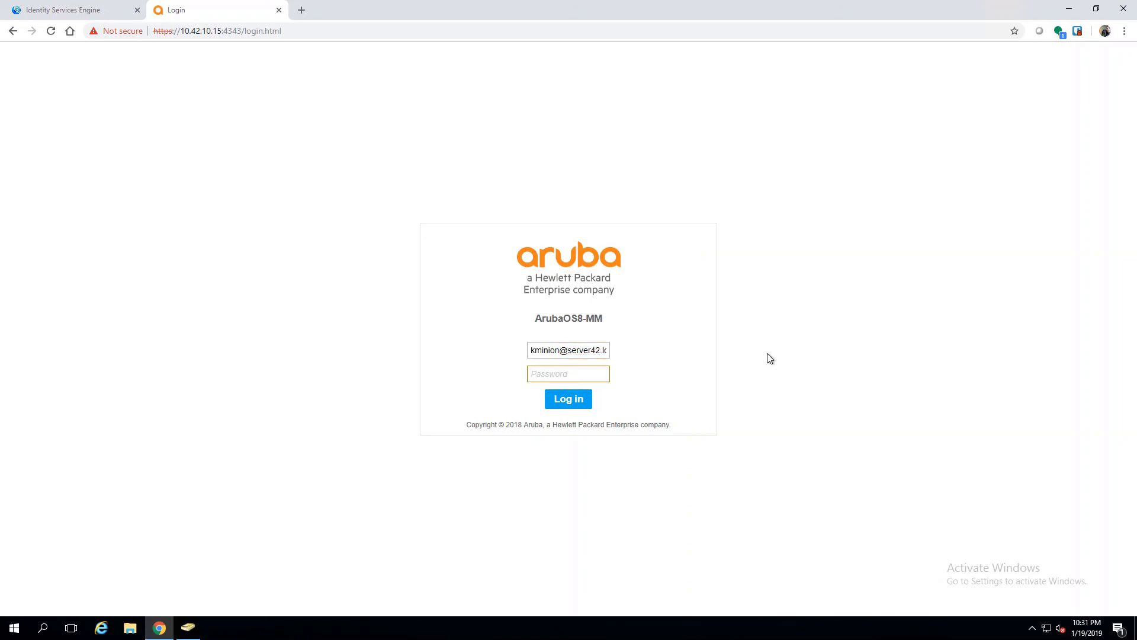
pyautogui.write('•')
pyautogui.click(568, 399)
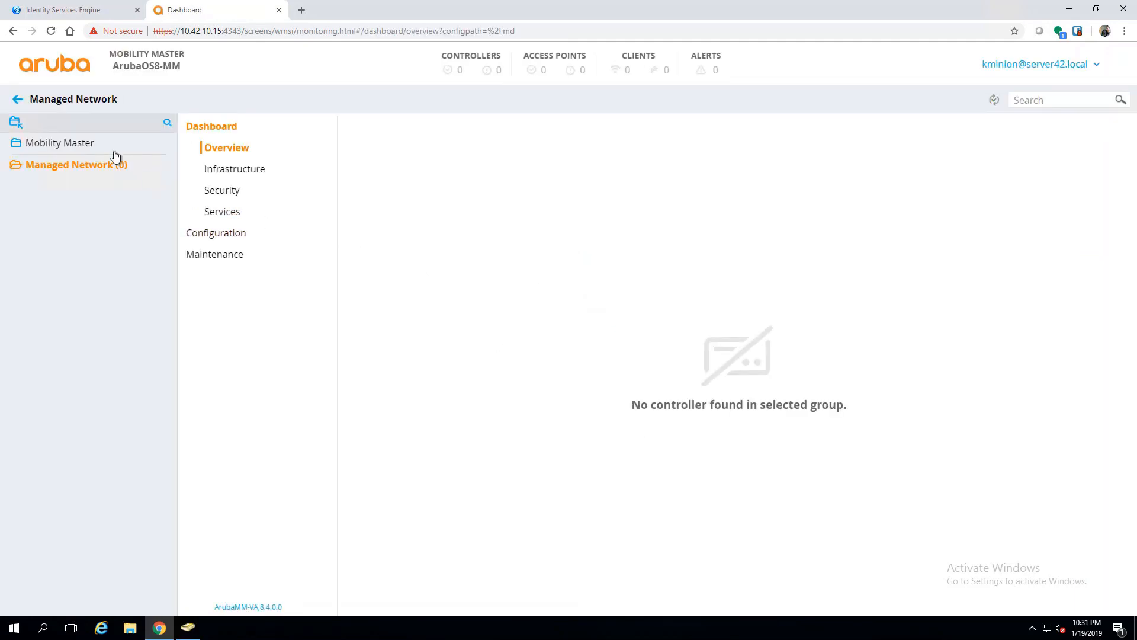
pyautogui.click(102, 143)
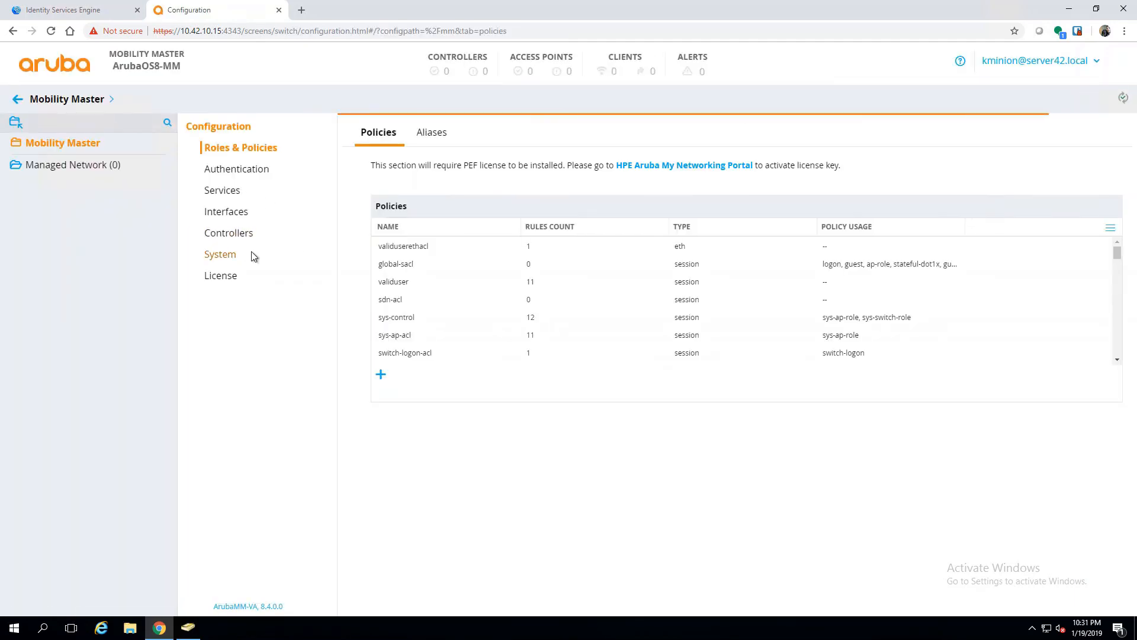
pyautogui.click(98, 166)
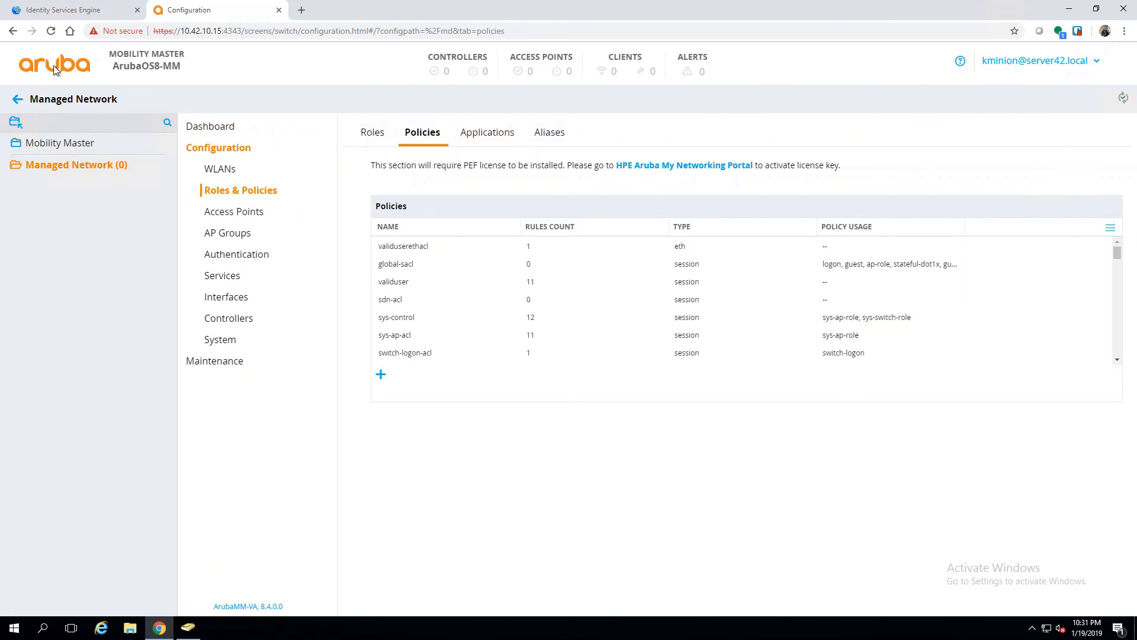
# Step: Open the ISE TACACS Live Logs to check the Aruba-ReadOnly authorization
pyautogui.click(86, 11)
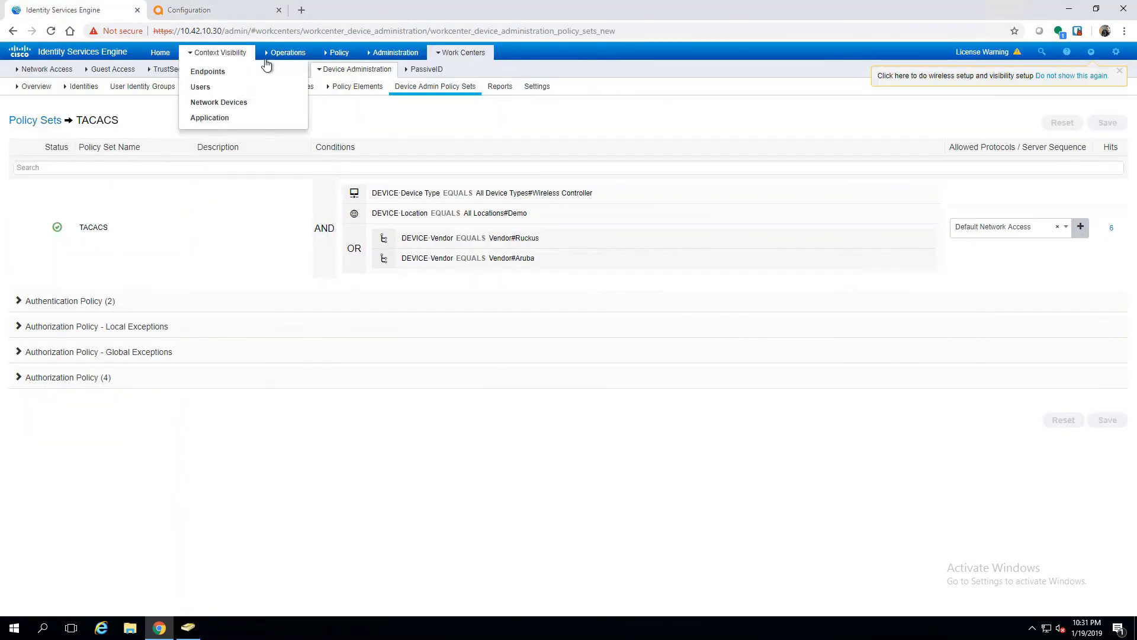
pyautogui.moveTo(282, 56)
pyautogui.click(289, 119)
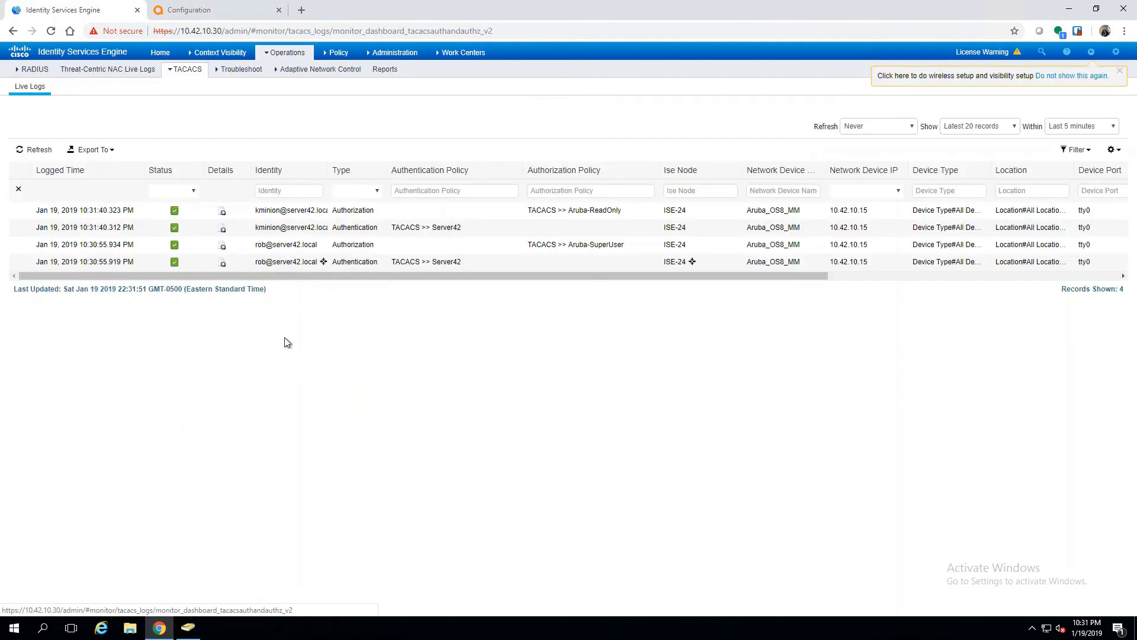